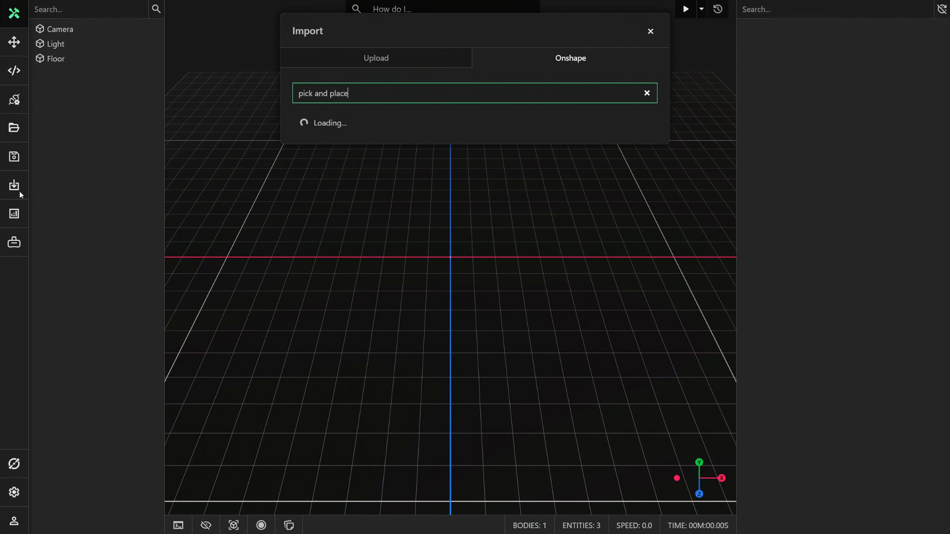
# Import the ProtoTwin SCARA Robot Pick and Place model from Onshape with Bounding Box as the recenter method.
pyautogui.click(358, 180)
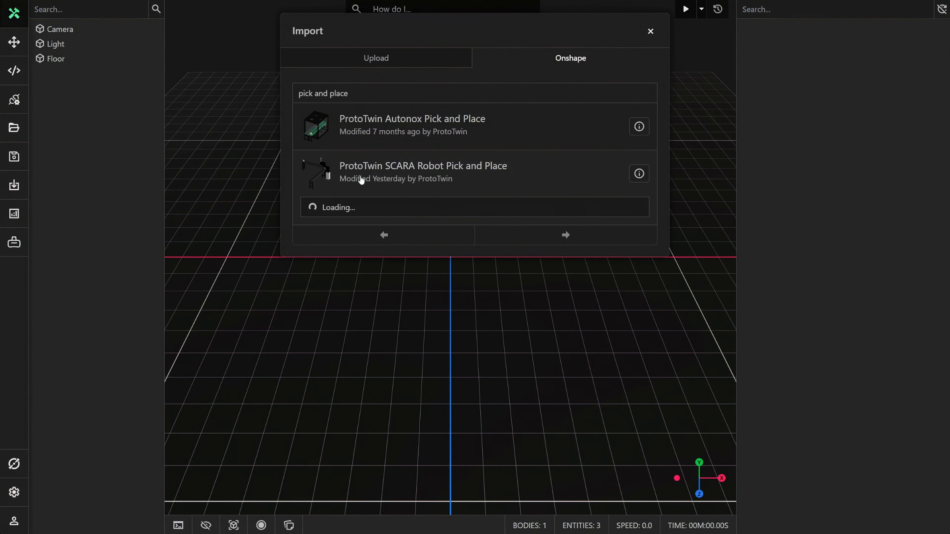
pyautogui.click(639, 223)
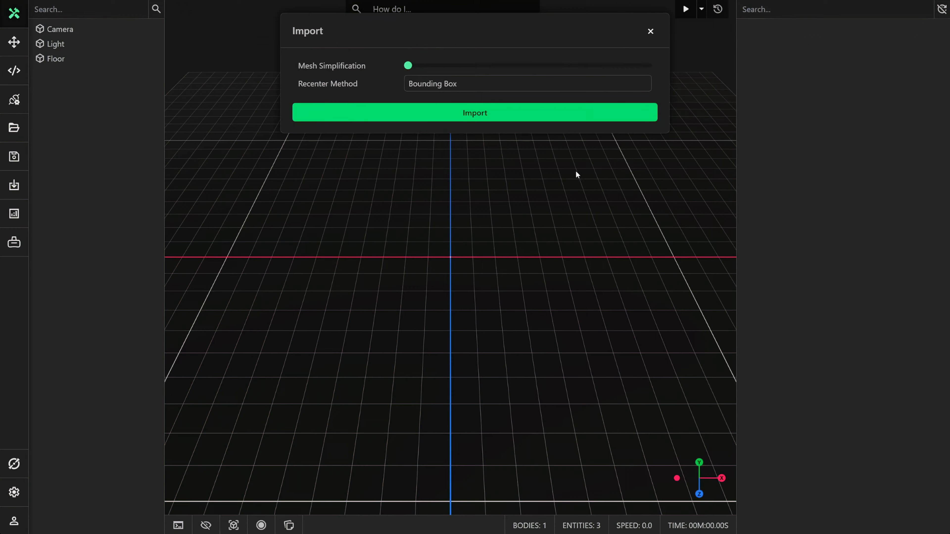
pyautogui.click(520, 114)
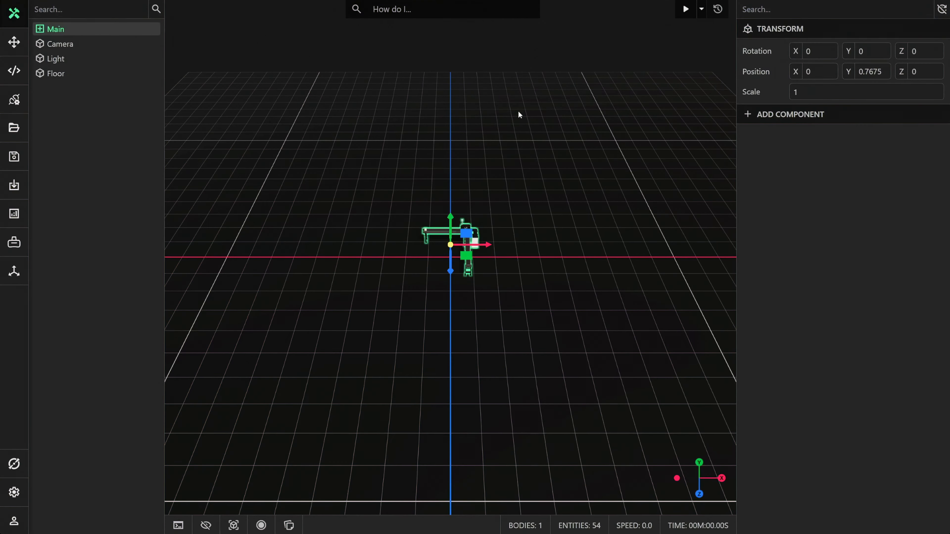
# Add a Physics component to the Belt of Conveyor <1>.
pyautogui.scroll(8, 515, 147)
pyautogui.scroll(5, 503, 165)
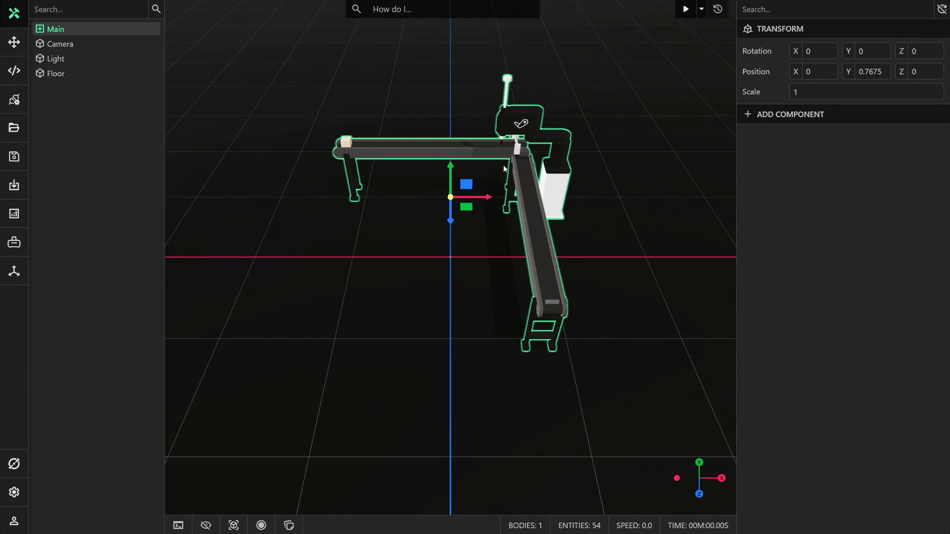
pyautogui.moveTo(504, 165); pyautogui.dragTo(445, 228, button='middle')
pyautogui.scroll(3, 396, 261)
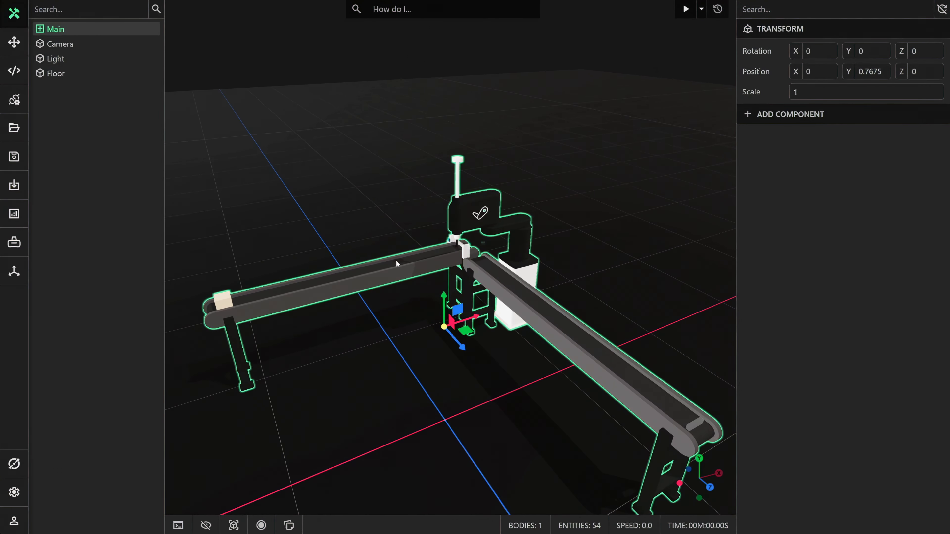
pyautogui.scroll(1, 395, 260)
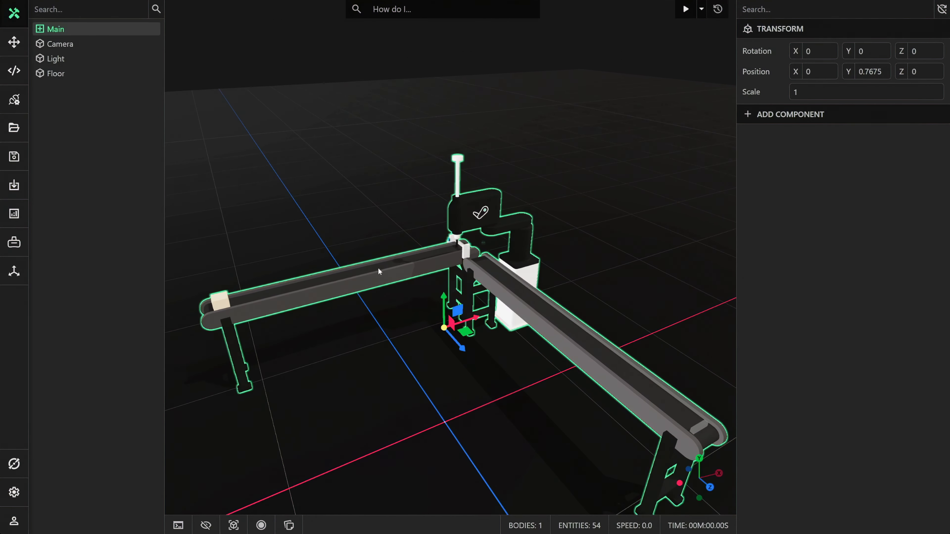
pyautogui.click(372, 271)
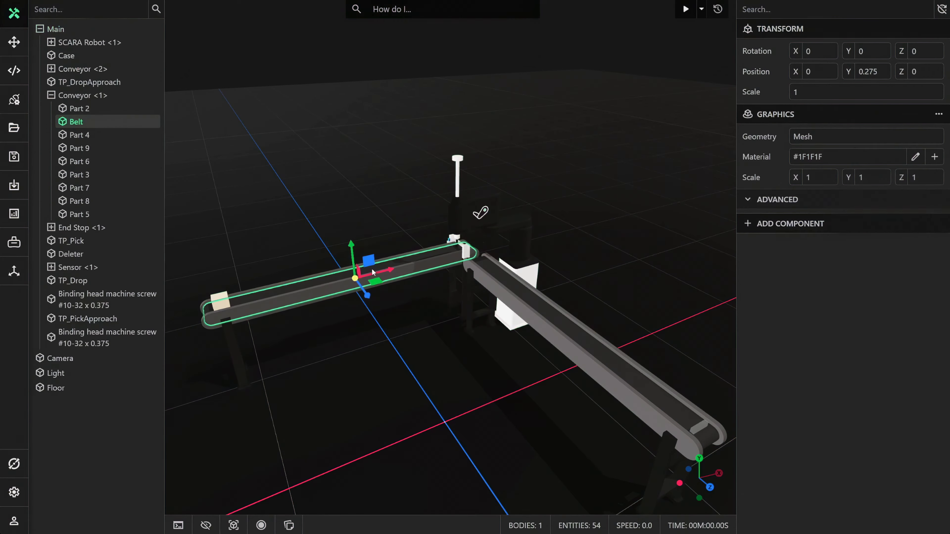
pyautogui.click(777, 224)
pyautogui.click(773, 261)
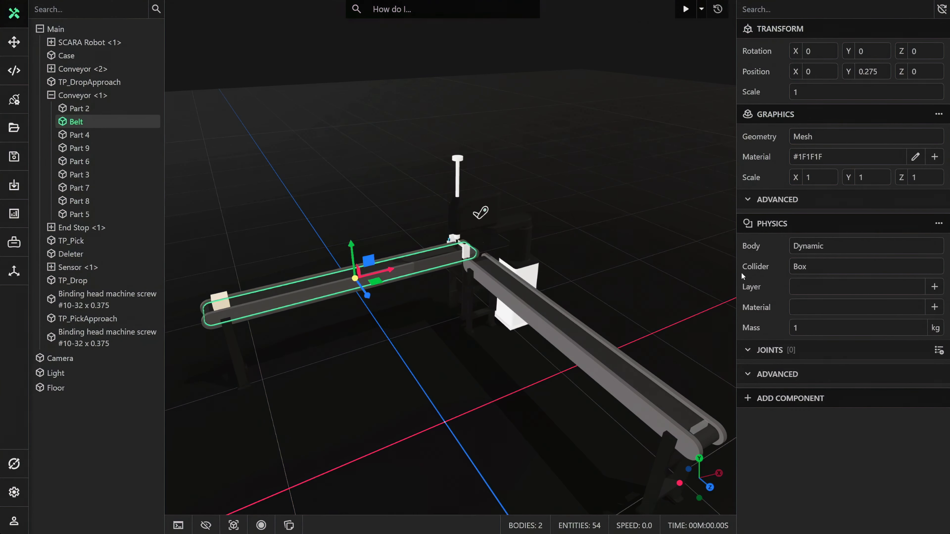
# Test-run and reset the simulation, and set the physics body type of the Conveyor <1> belt to Kinematic.
pyautogui.click(685, 9)
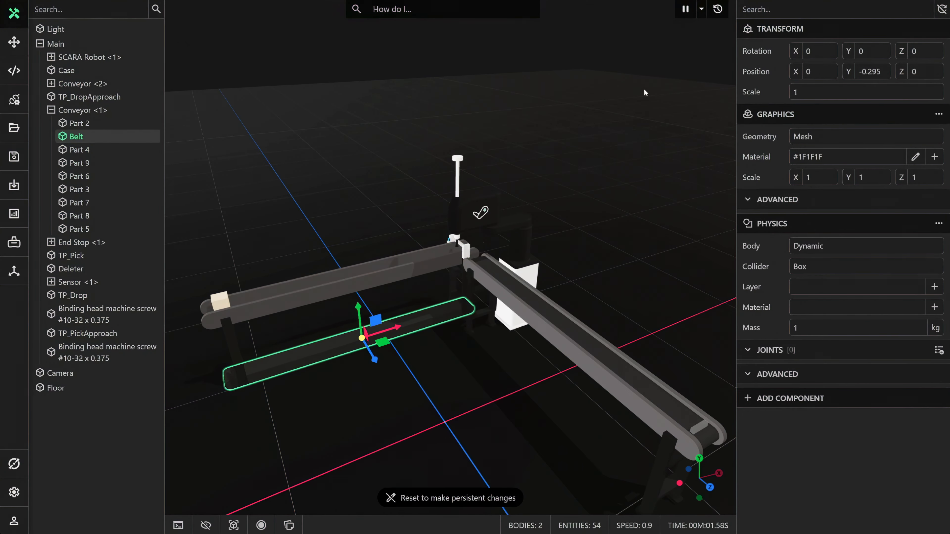
pyautogui.click(717, 9)
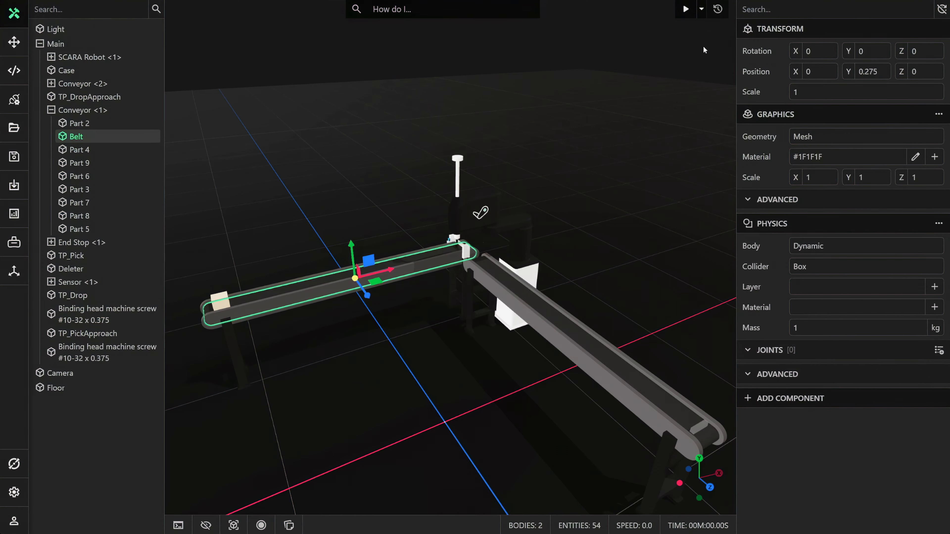
pyautogui.click(815, 246)
pyautogui.click(817, 291)
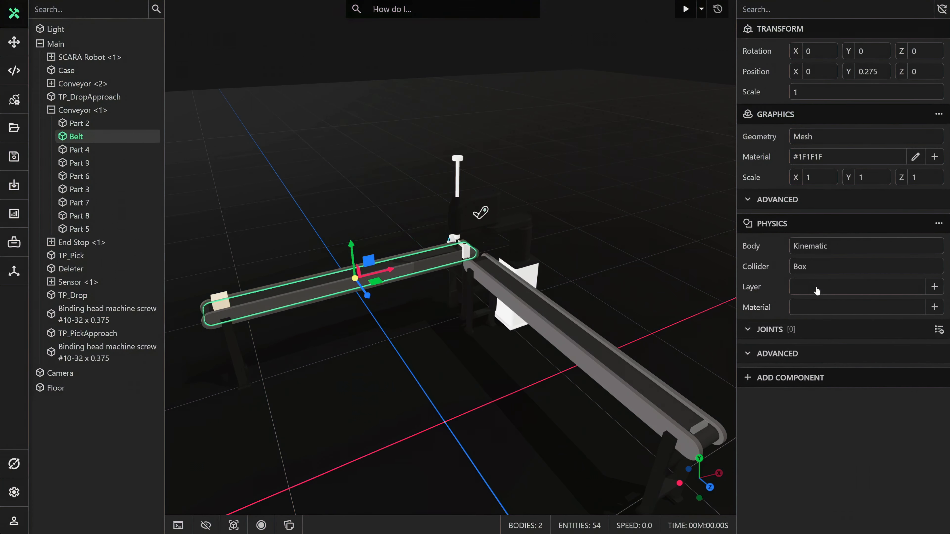
# Inspect the collider shape of the Conveyor <1> belt in the collider display and change it to Convex.
pyautogui.press('f')
pyautogui.scroll(3, 345, 310)
pyautogui.scroll(3, 344, 307)
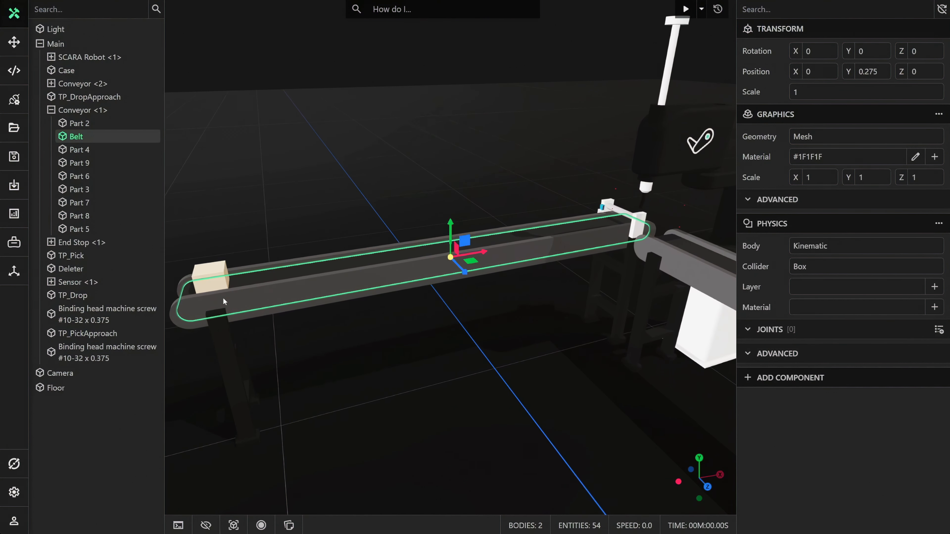
pyautogui.moveTo(223, 298); pyautogui.dragTo(297, 260, button='middle')
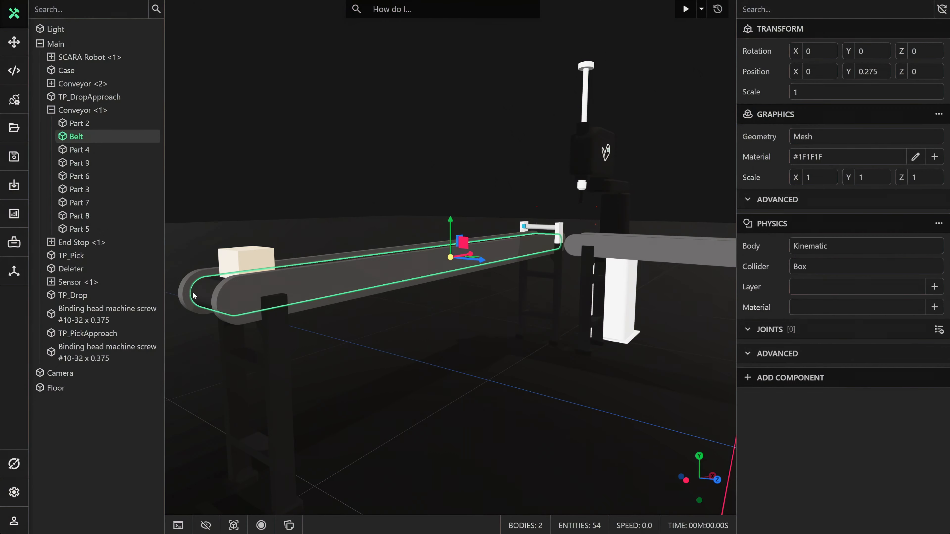
pyautogui.click(233, 525)
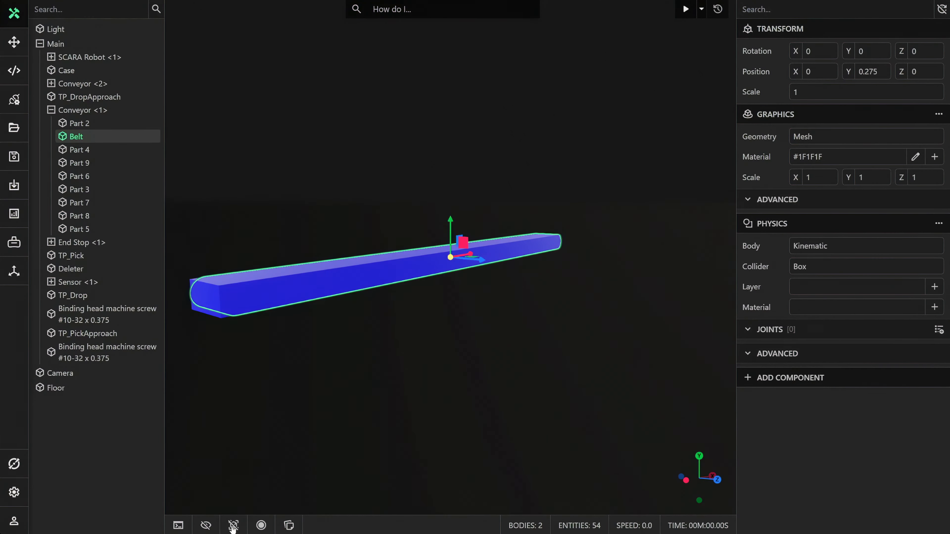
pyautogui.click(805, 267)
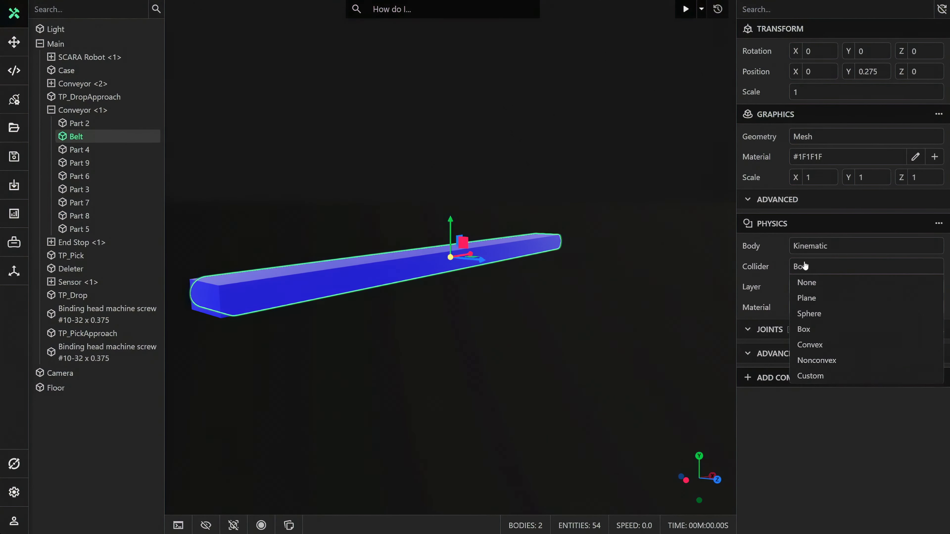
pyautogui.click(808, 344)
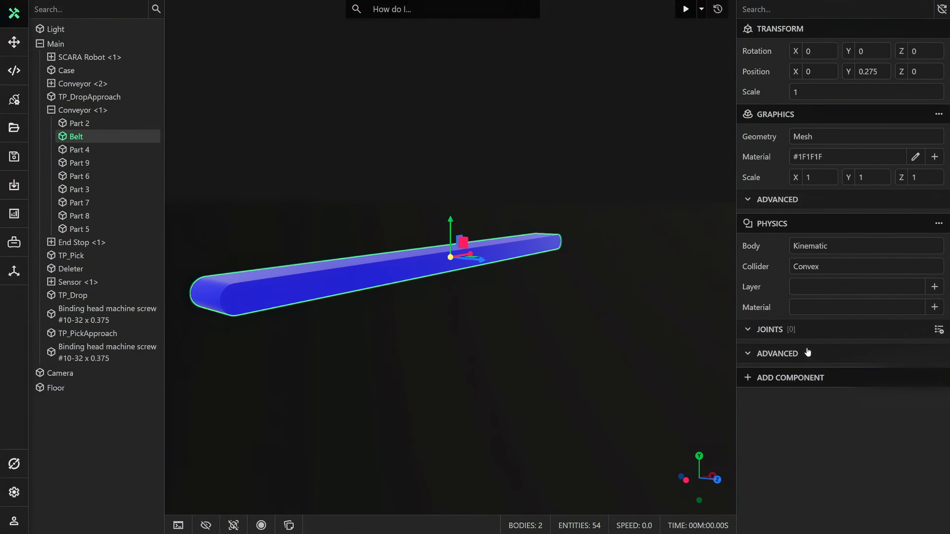
pyautogui.click(234, 523)
# Add a Transport Surface component to the Belt of Conveyor <1>.
pyautogui.moveTo(431, 352)
pyautogui.mouseDown()
pyautogui.moveTo(384, 393)
pyautogui.moveTo(440, 368)
pyautogui.mouseUp()
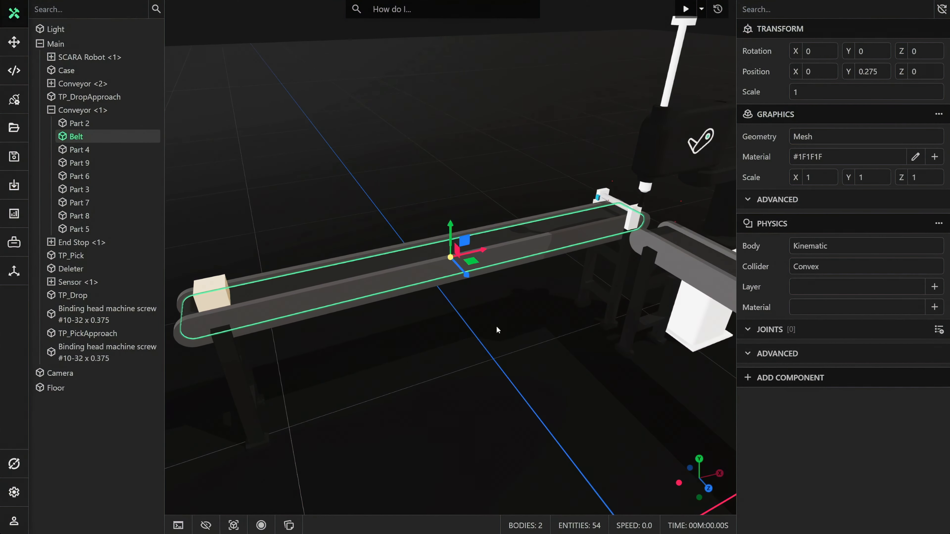
pyautogui.click(733, 379)
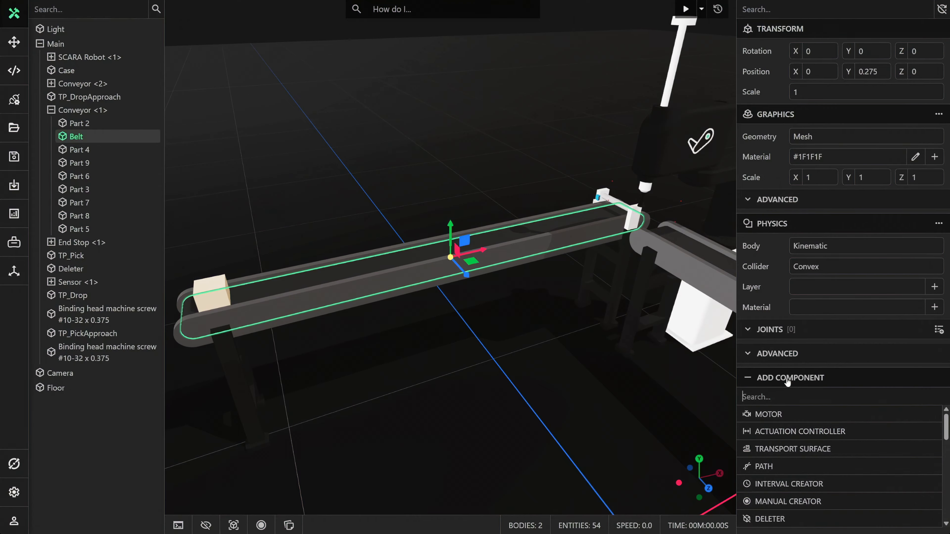
pyautogui.write('tra')
pyautogui.click(778, 413)
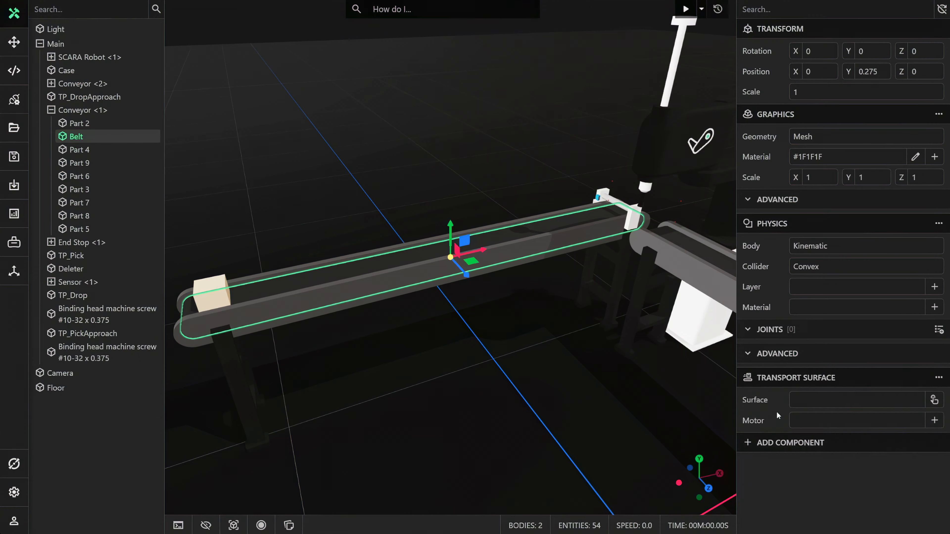
# Assign the outer loop of the Conveyor <1> belt as its transport surface and create a new motor for it.
pyautogui.click(934, 399)
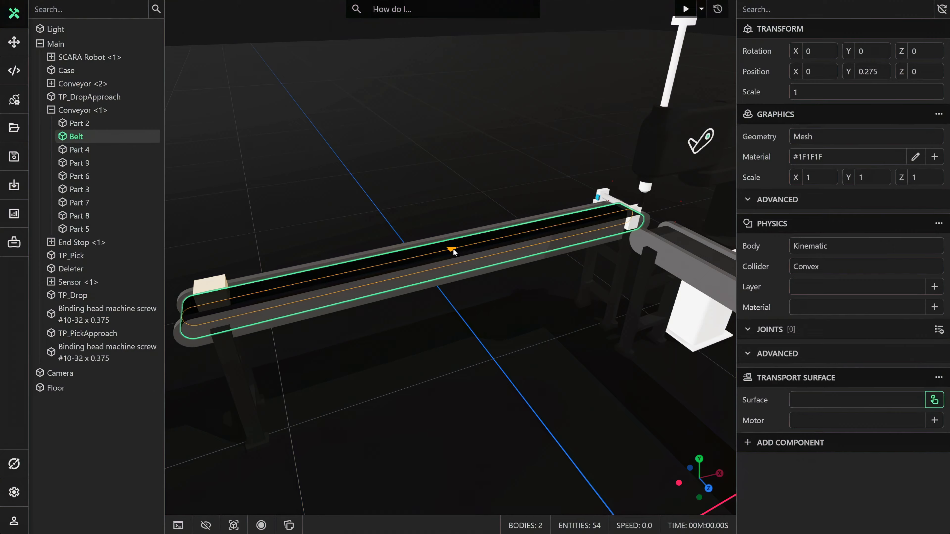
pyautogui.click(453, 249)
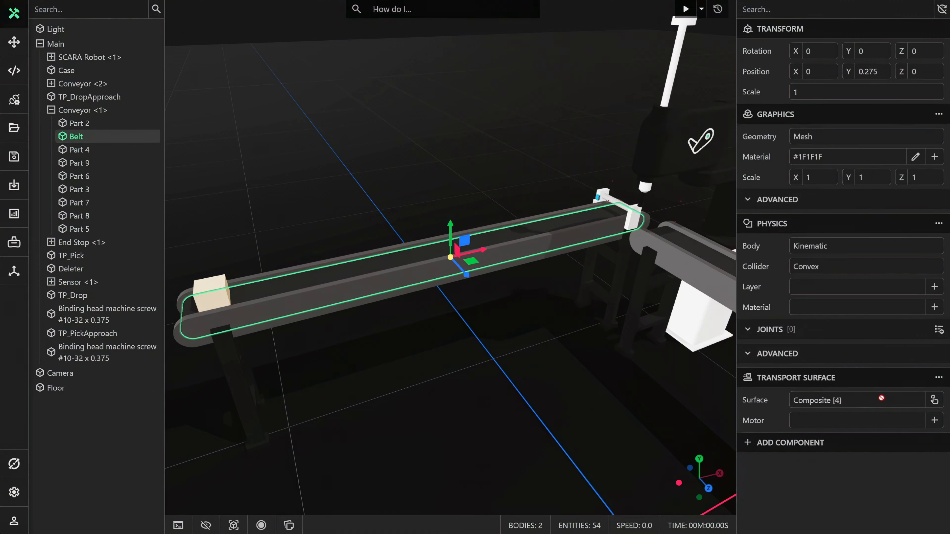
pyautogui.click(934, 421)
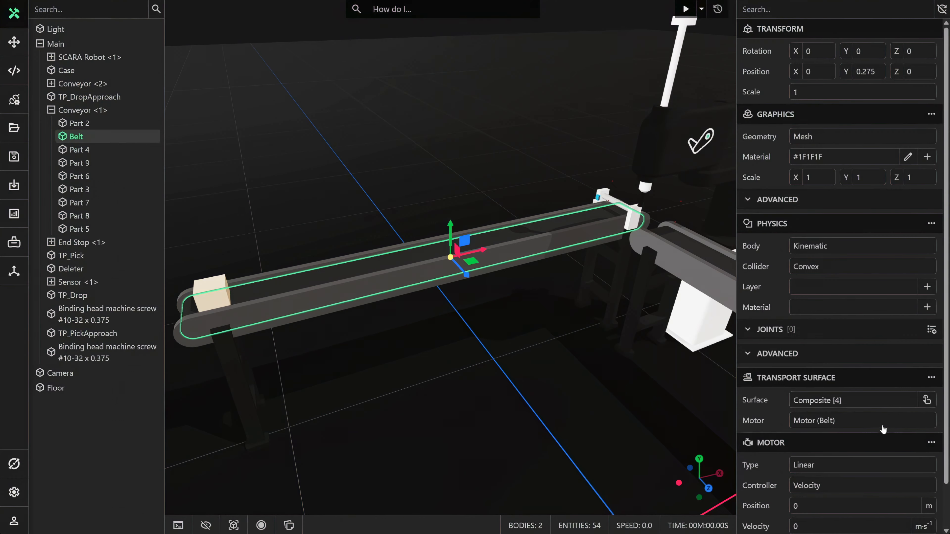
pyautogui.scroll(-1, 875, 425)
# Add a Physics component to the Belt of Conveyor <2> with a Kinematic body and a Convex collider.
pyautogui.moveTo(541, 338); pyautogui.dragTo(573, 336, button='right')
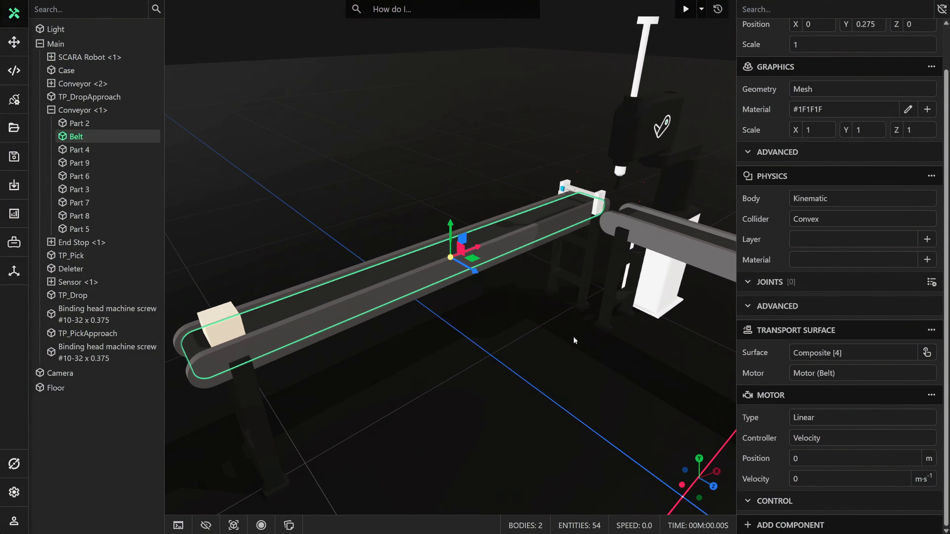
pyautogui.moveTo(665, 298); pyautogui.dragTo(544, 294, button='middle')
pyautogui.moveTo(545, 297)
pyautogui.mouseDown(button='right')
pyautogui.moveTo(507, 265)
pyautogui.moveTo(521, 288)
pyautogui.moveTo(566, 293)
pyautogui.moveTo(550, 286)
pyautogui.mouseUp(button='right')
pyautogui.click(554, 290)
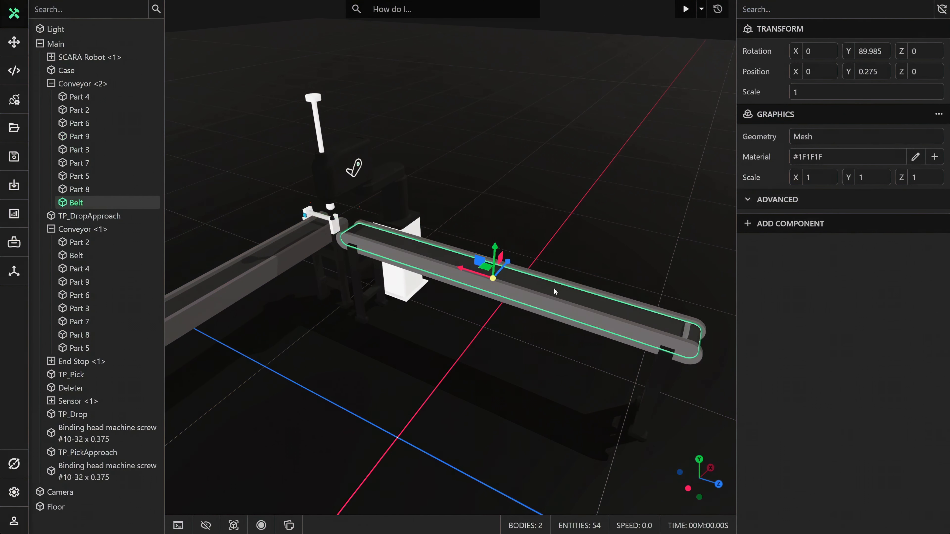
pyautogui.click(777, 229)
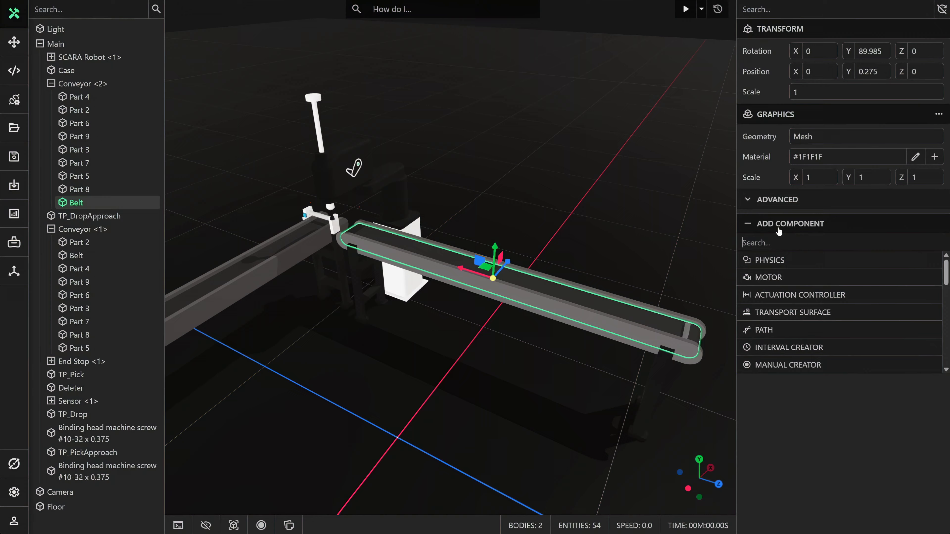
pyautogui.click(773, 259)
pyautogui.click(807, 248)
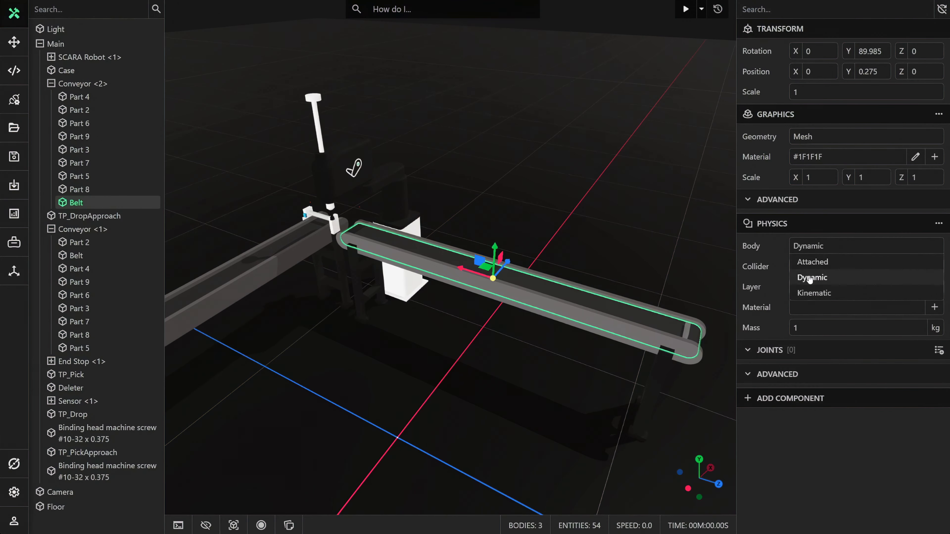
pyautogui.click(813, 292)
pyautogui.click(804, 272)
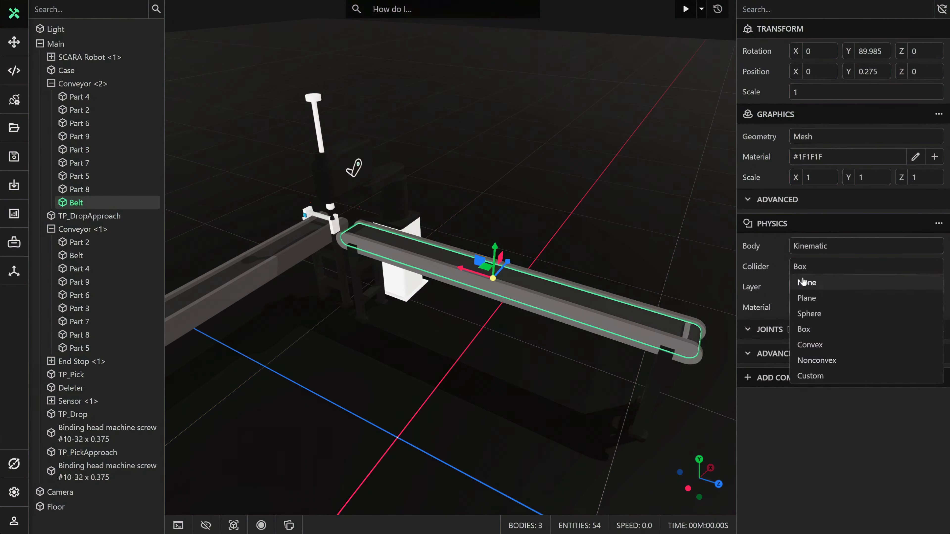
pyautogui.click(809, 343)
# Add a Transport Surface component to the Belt of Conveyor <2>.
pyautogui.click(792, 379)
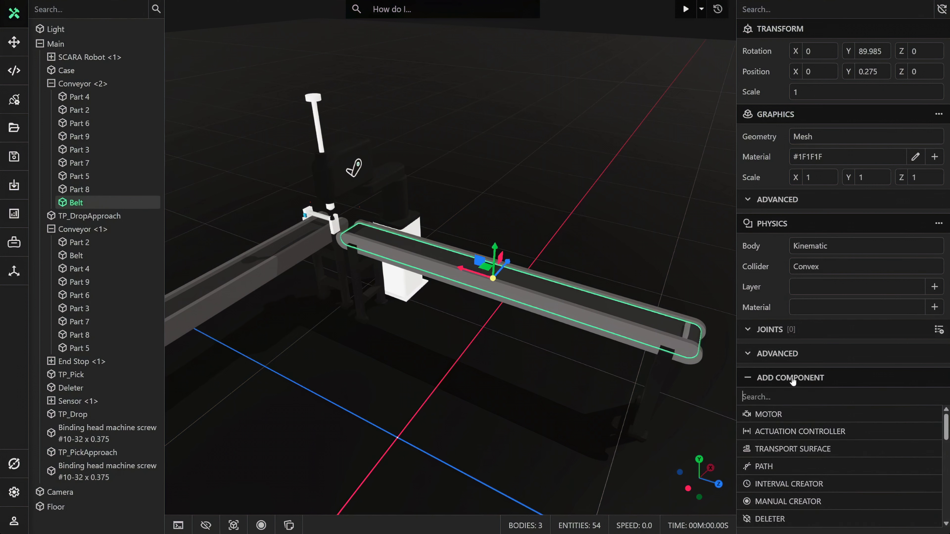
pyautogui.write('tran')
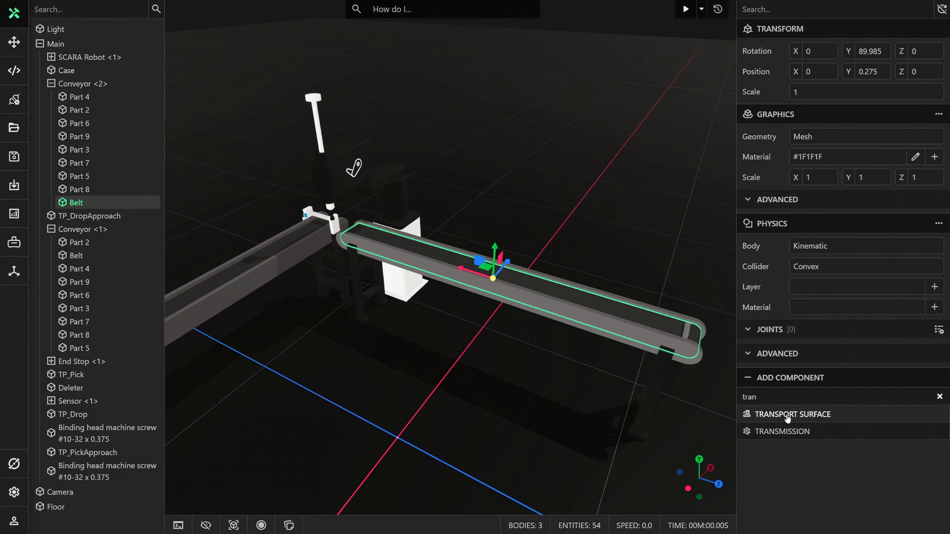
pyautogui.click(787, 416)
# Assign the outer loop of the Conveyor <2> belt as its transport surface, driven by the first belt's existing motor.
pyautogui.click(933, 399)
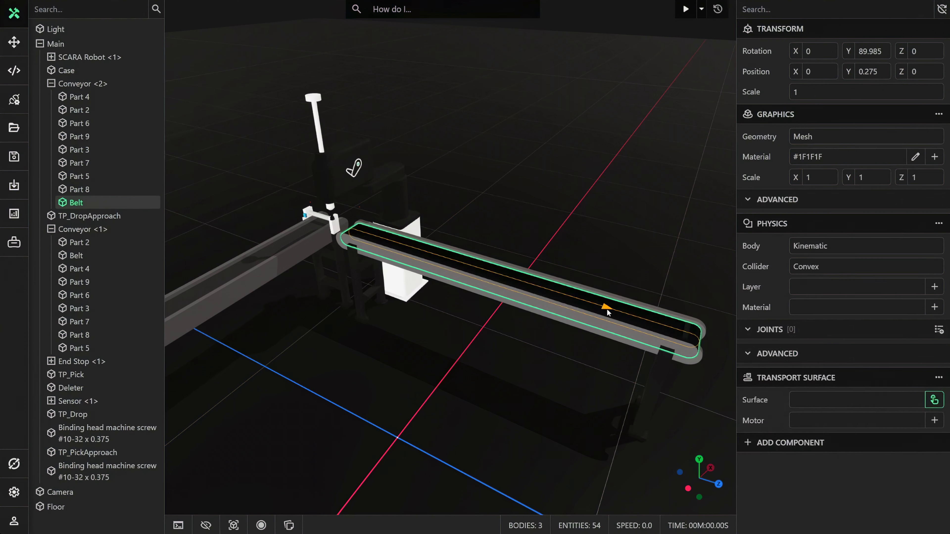
pyautogui.click(606, 308)
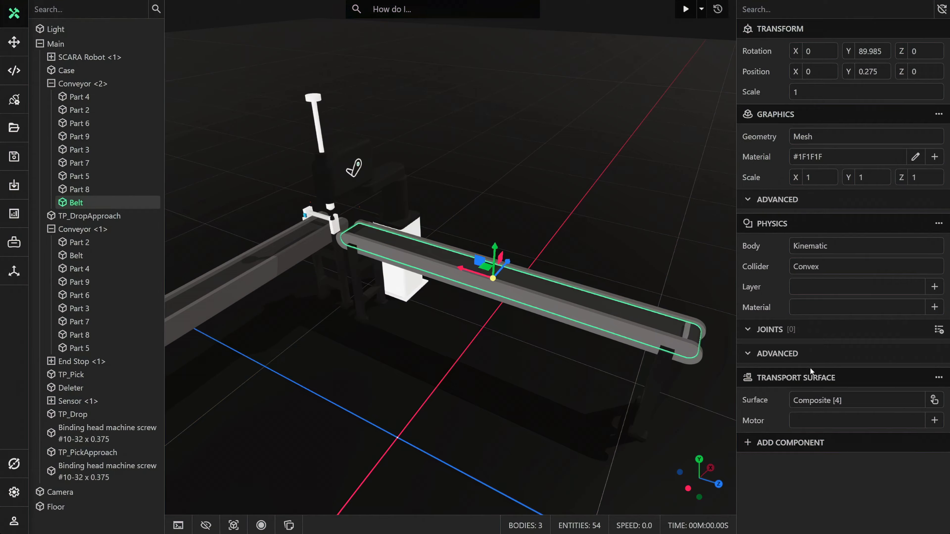
pyautogui.click(819, 423)
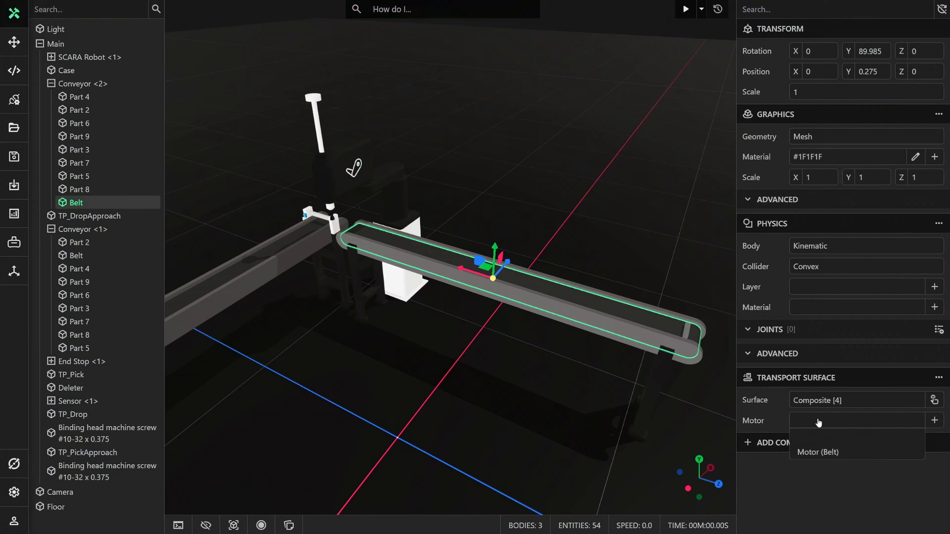
pyautogui.click(818, 453)
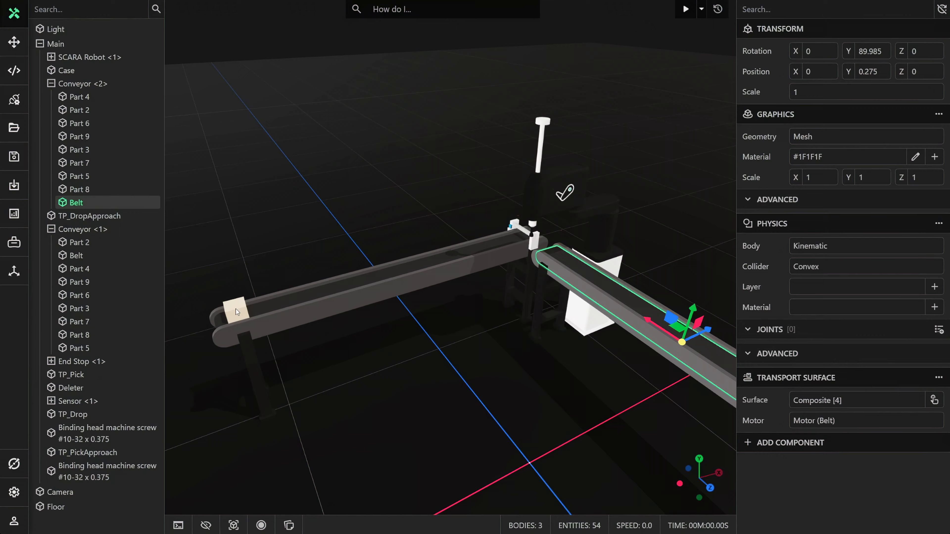
# Add a Physics component to the Case with a Dynamic body and a Box collider.
pyautogui.click(237, 312)
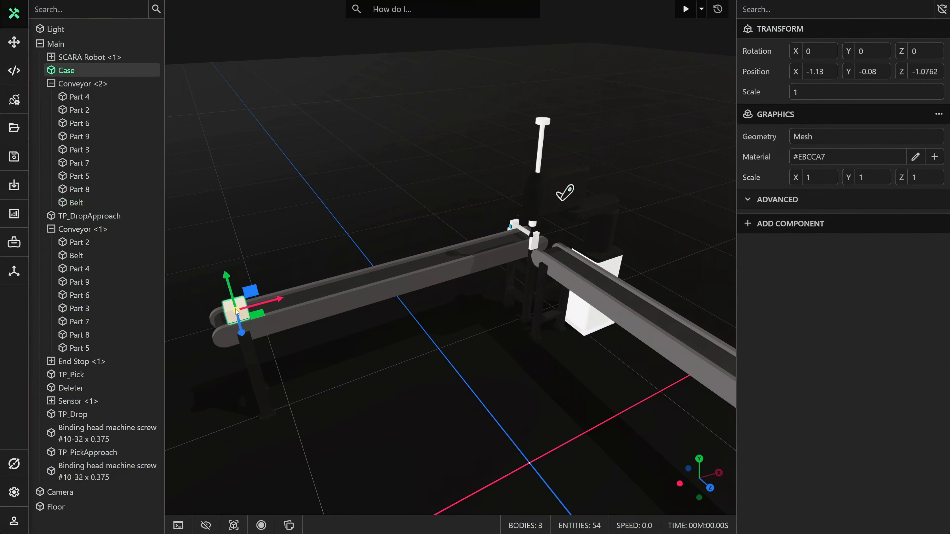
pyautogui.click(790, 223)
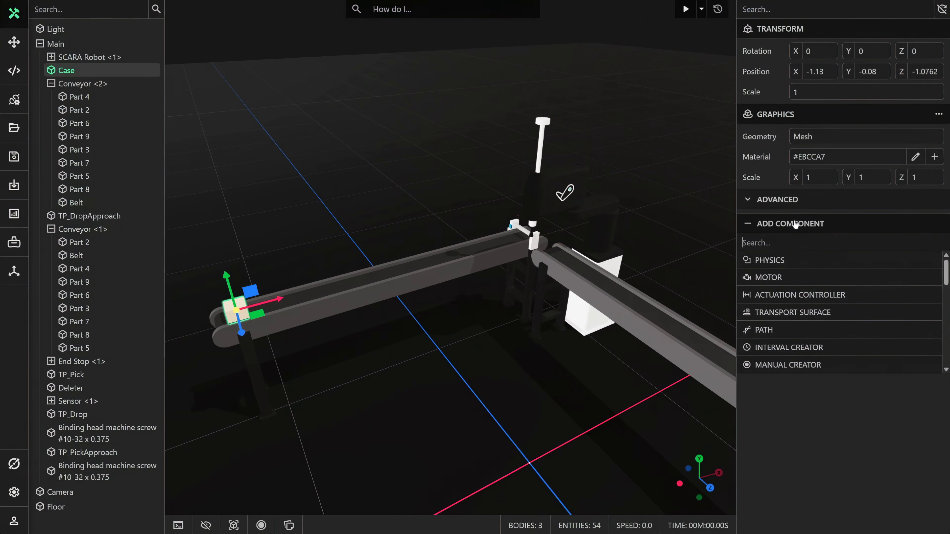
pyautogui.click(783, 258)
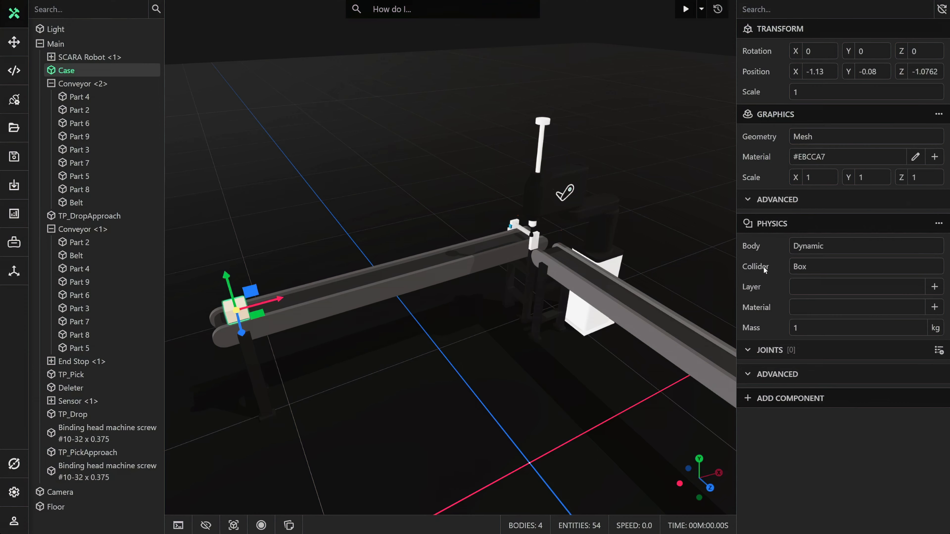
# Add an Interval Creator component to the Case and open its interval value for editing.
pyautogui.click(783, 397)
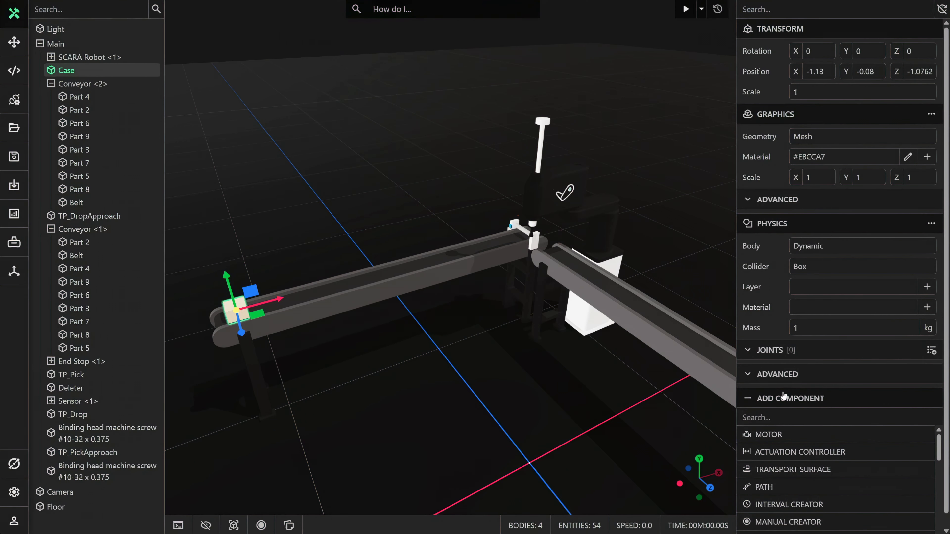
pyautogui.write('inter')
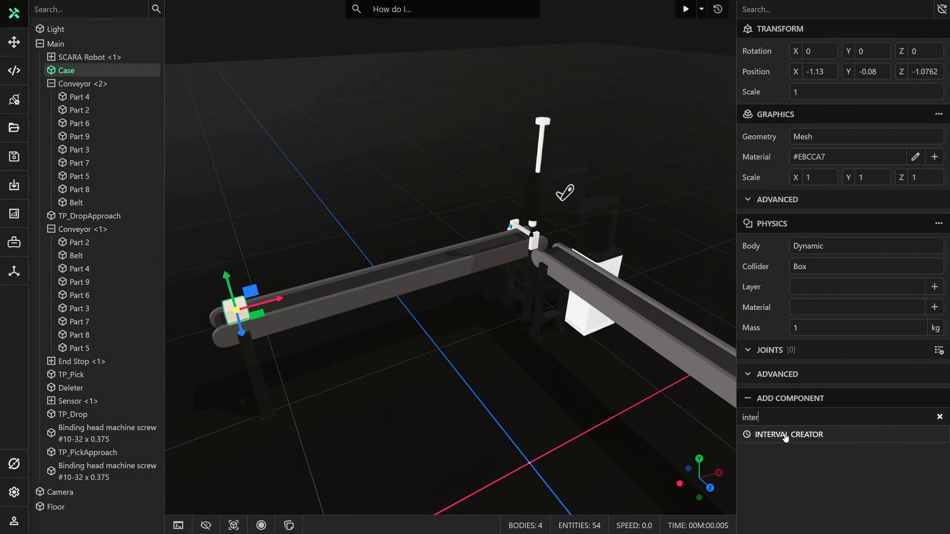
pyautogui.click(785, 436)
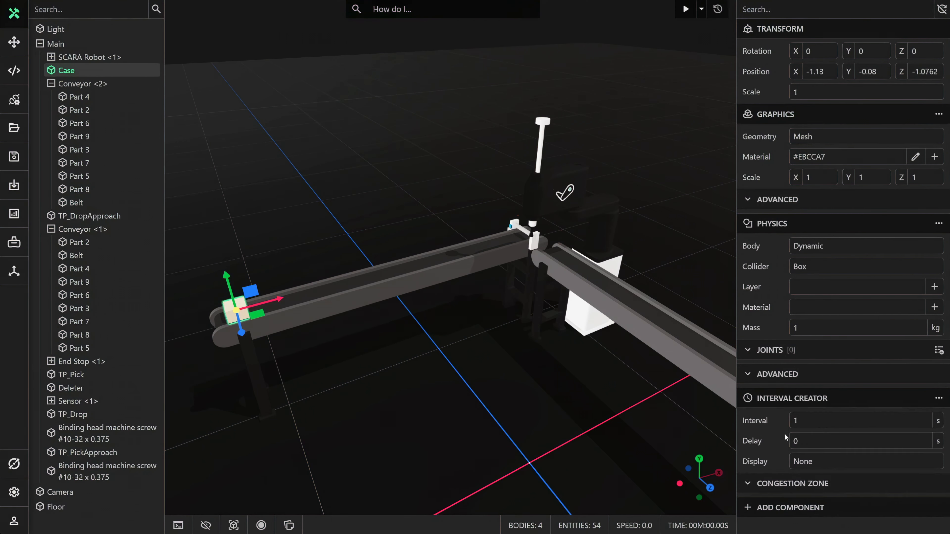
pyautogui.click(798, 422)
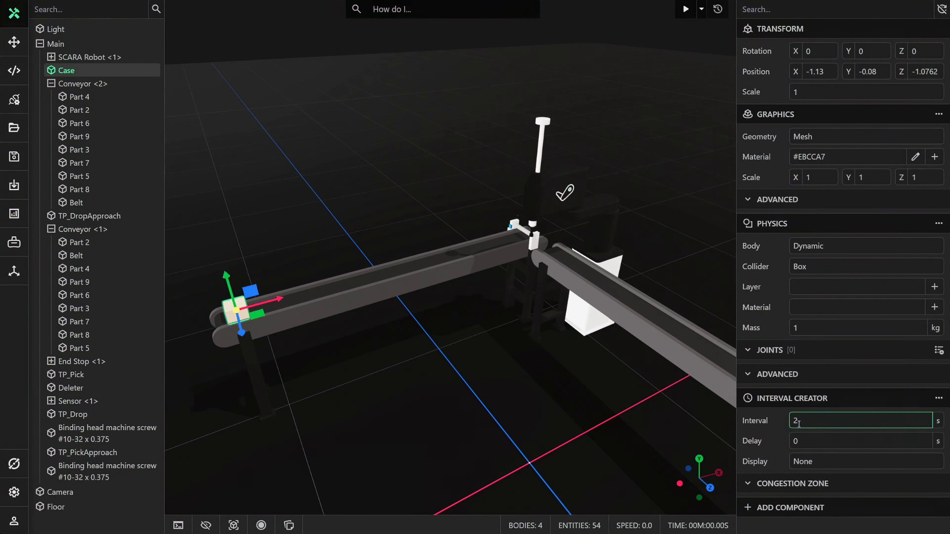
pyautogui.click(557, 374)
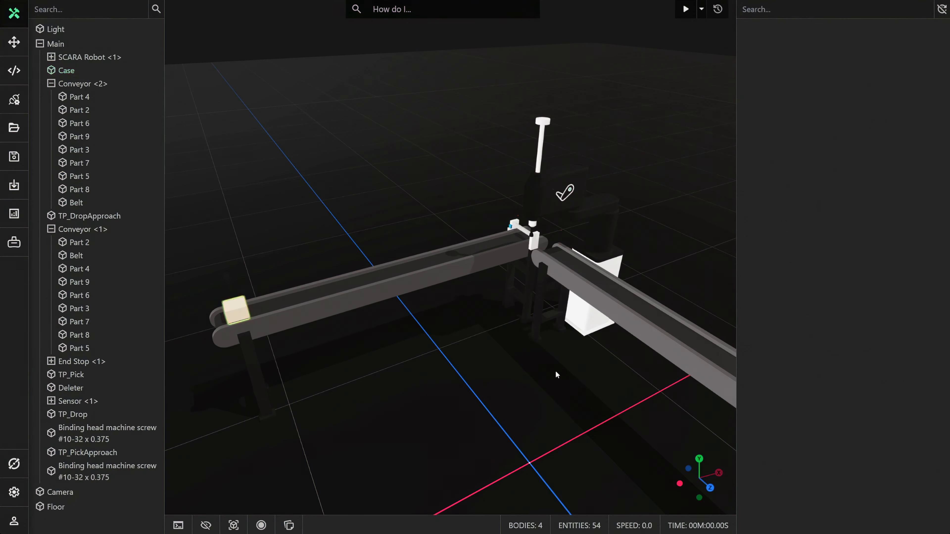
# Run the simulation to watch the cases travel along the conveyors, and reset it.
pyautogui.moveTo(556, 373); pyautogui.dragTo(547, 371)
pyautogui.click(683, 10)
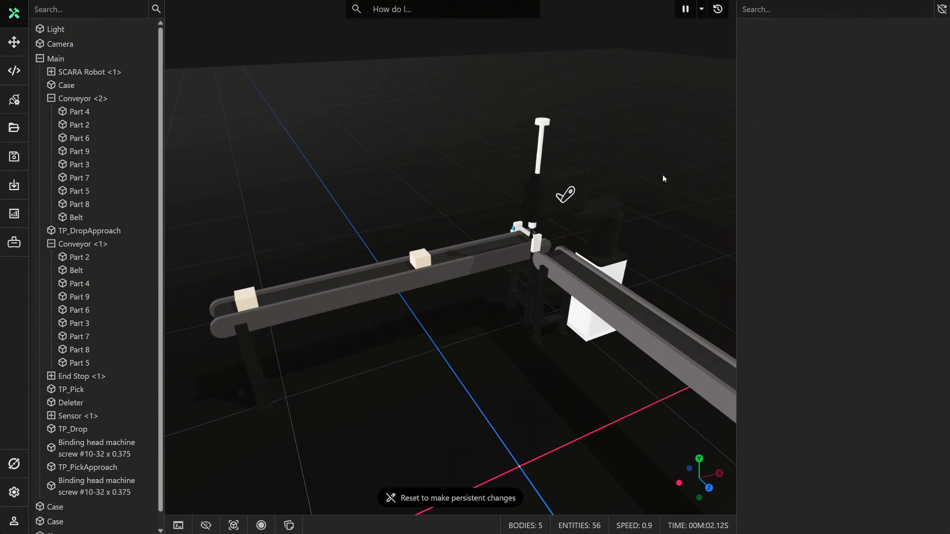
pyautogui.moveTo(662, 175); pyautogui.dragTo(628, 187)
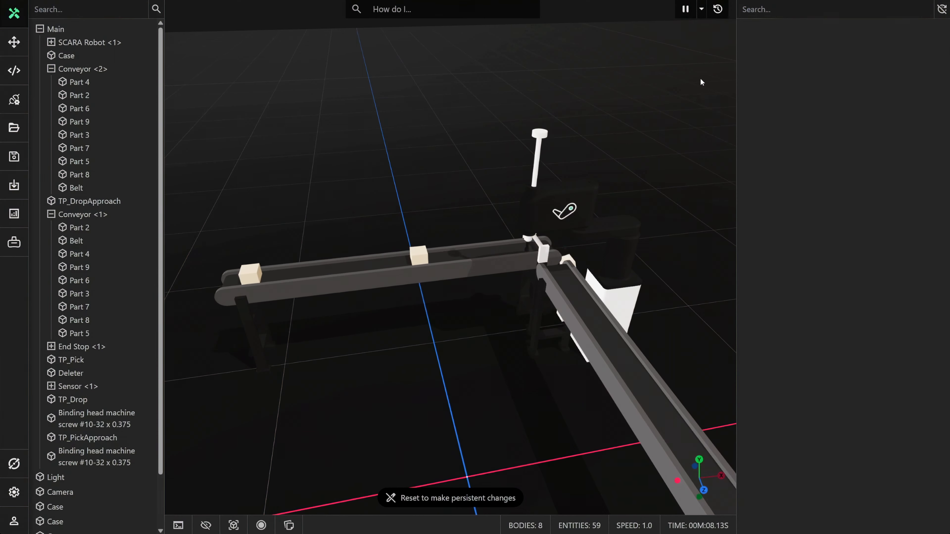
pyautogui.click(716, 10)
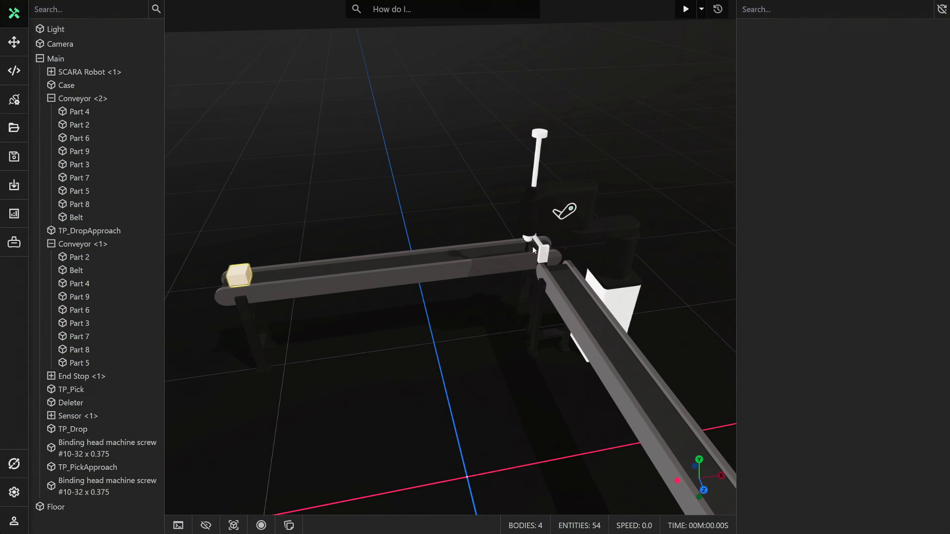
# Add a Physics component to the Stop of End Stop <1> with a Kinematic body, and check its collider shape.
pyautogui.scroll(10, 534, 250)
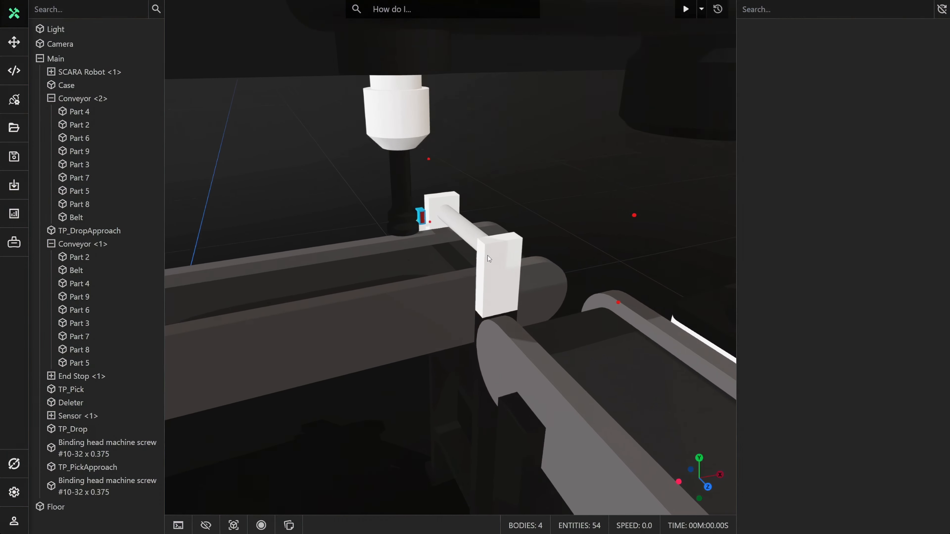
pyautogui.moveTo(487, 255); pyautogui.dragTo(500, 246)
pyautogui.click(463, 225)
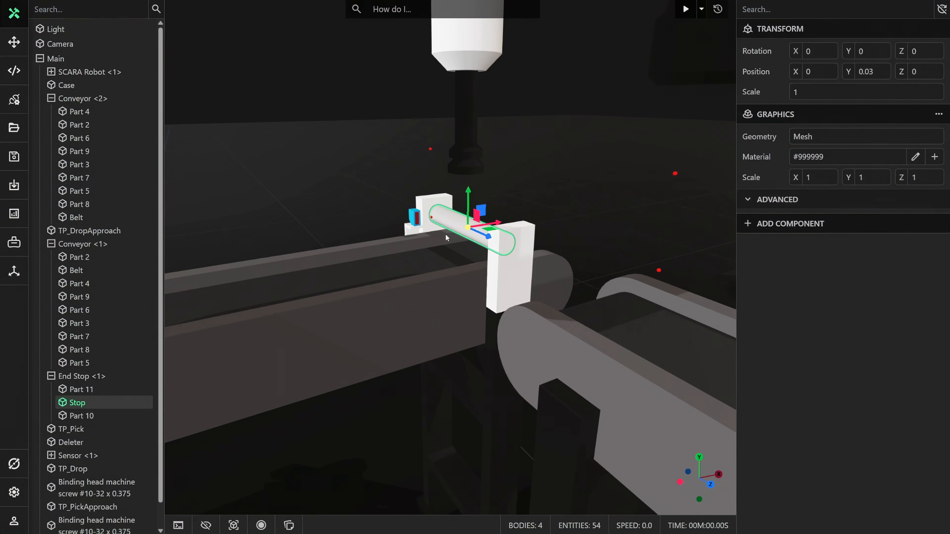
pyautogui.click(781, 225)
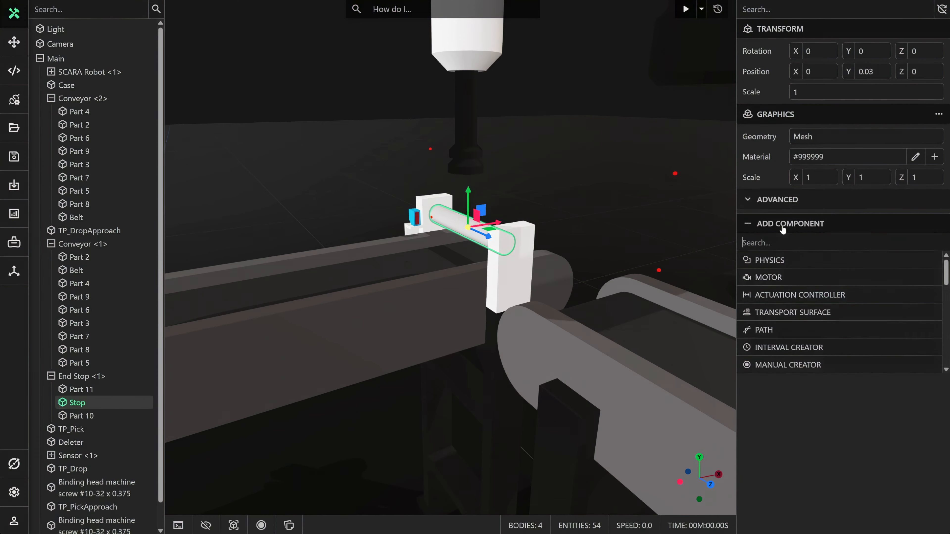
pyautogui.click(777, 261)
pyautogui.click(796, 247)
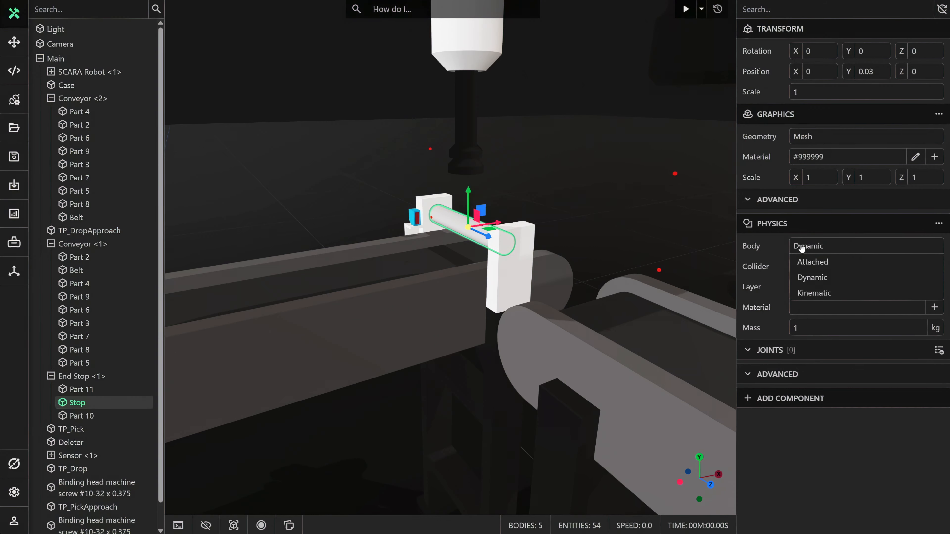
pyautogui.click(806, 292)
pyautogui.click(238, 527)
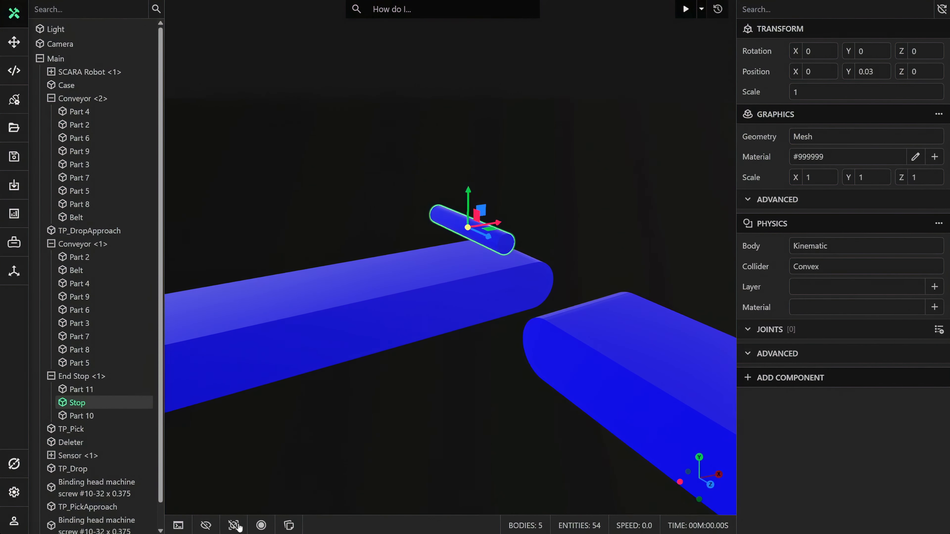
pyautogui.click(239, 525)
# Add a Distance Sensor component to the red Emitter of Sensor <1>.
pyautogui.moveTo(366, 405); pyautogui.dragTo(375, 390, button='middle')
pyautogui.scroll(6, 394, 299)
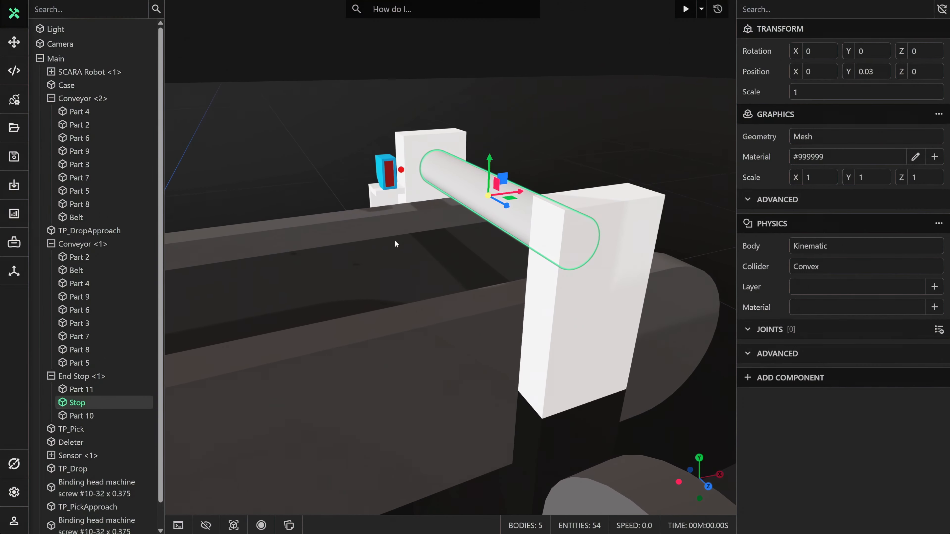
pyautogui.click(390, 180)
pyautogui.press('f')
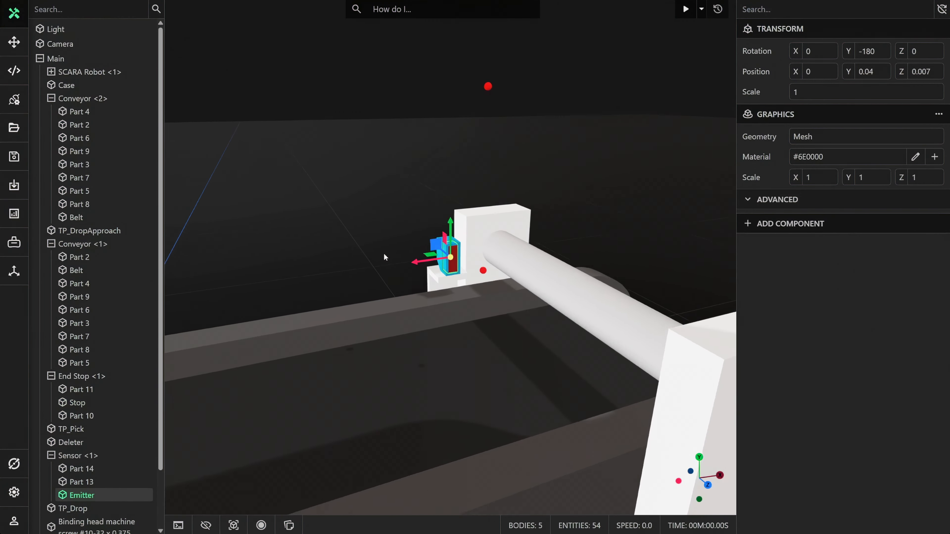
pyautogui.click(770, 232)
pyautogui.write('dist')
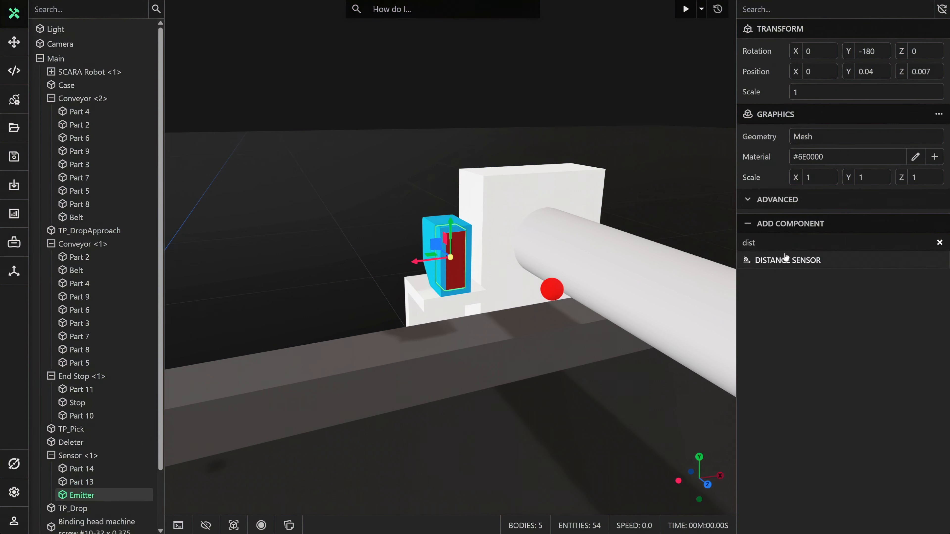
pyautogui.click(784, 255)
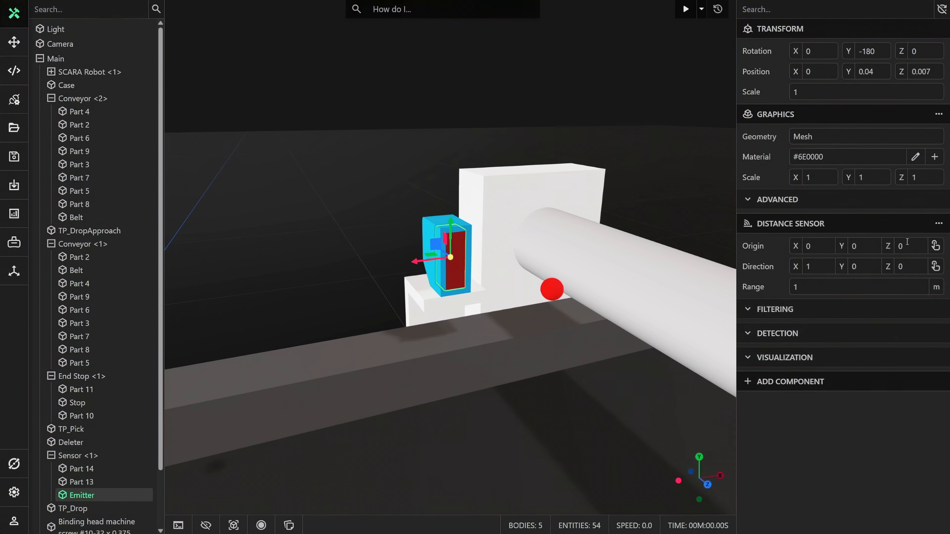
# Take the distance sensor's origin and direction from the Emitter's front face, and set its range to 0.1 m.
pyautogui.click(935, 246)
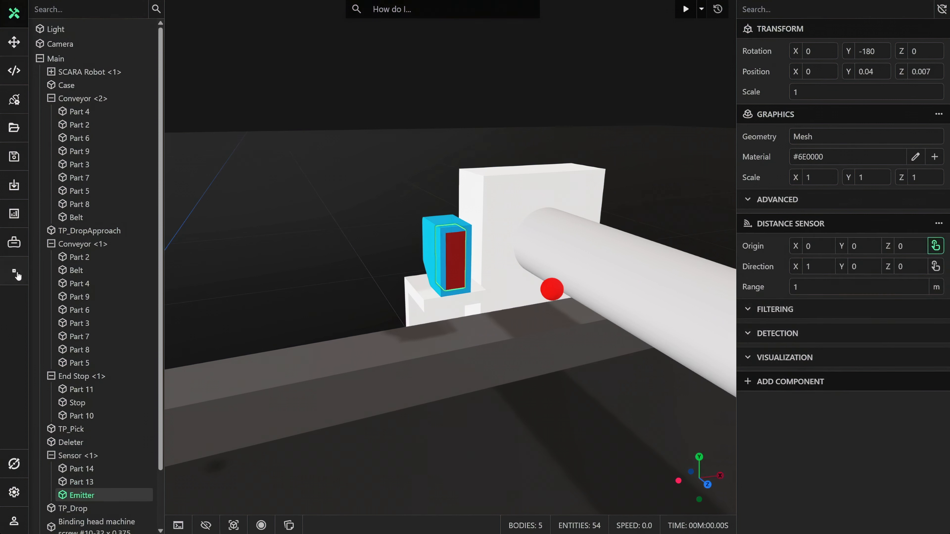
pyautogui.click(455, 265)
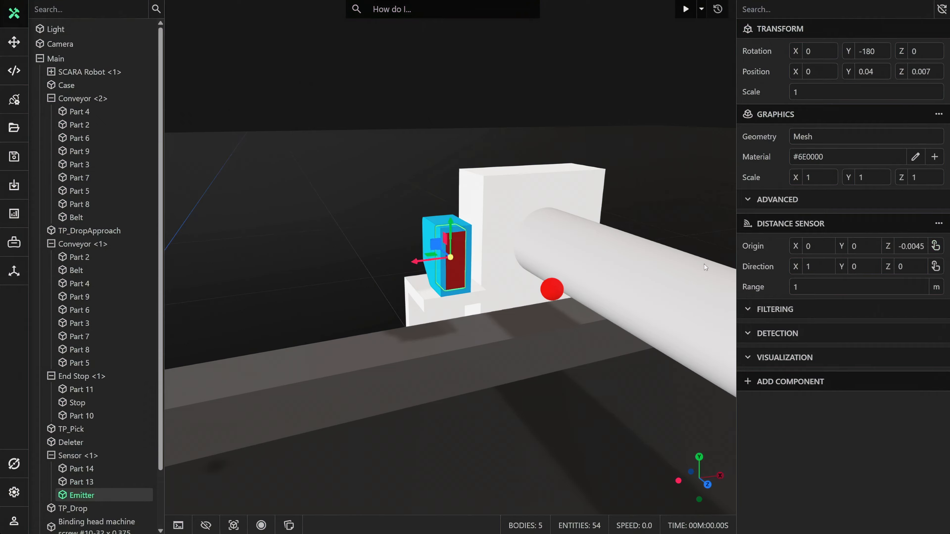
pyautogui.click(935, 267)
pyautogui.click(7, 277)
pyautogui.moveTo(296, 321); pyautogui.dragTo(351, 321, button='middle')
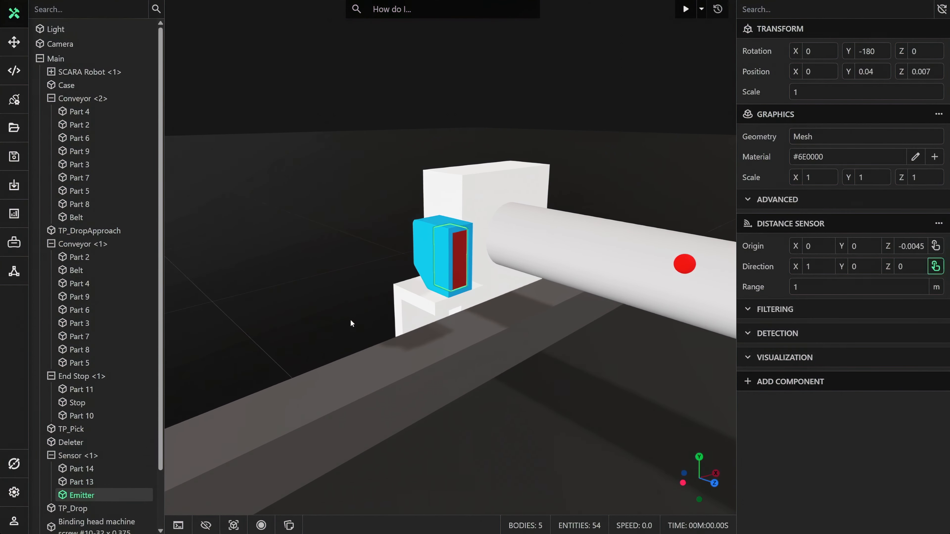
pyautogui.click(463, 267)
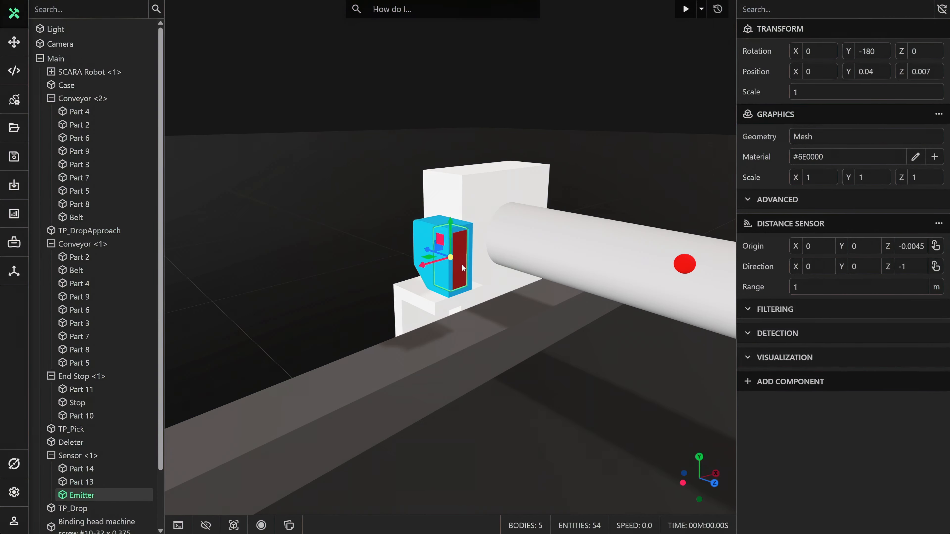
pyautogui.click(811, 285)
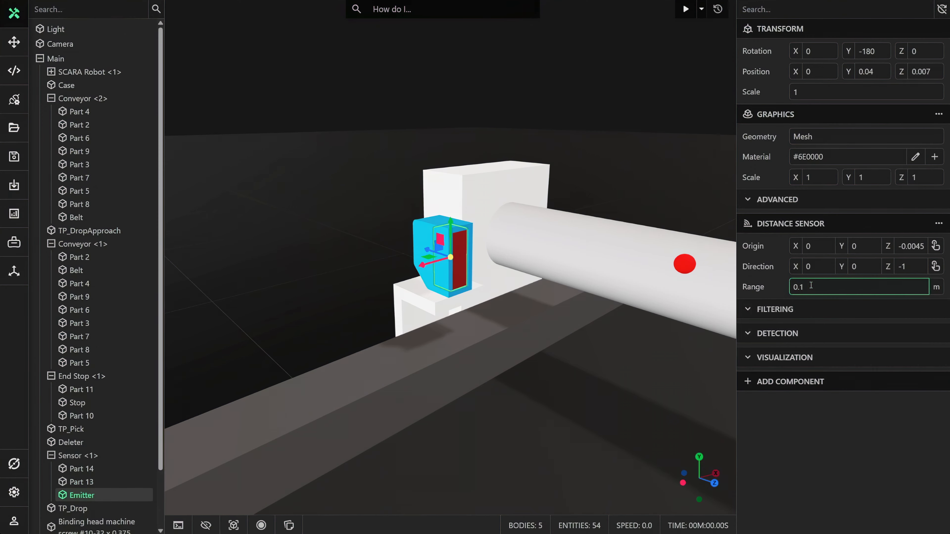
# Set the distance sensor's visualization materials to #6E0000 for Cleared and #FF0000 for Blocked.
pyautogui.click(796, 352)
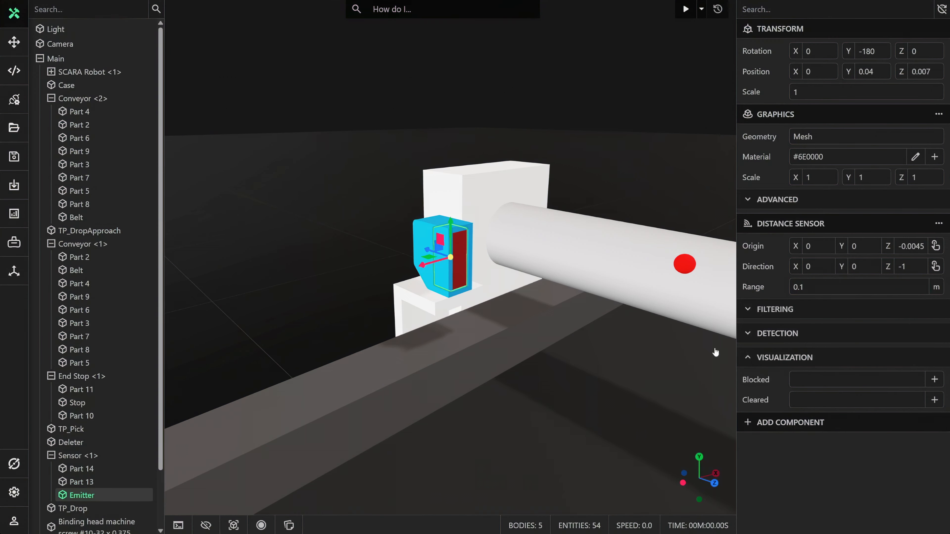
pyautogui.moveTo(468, 310); pyautogui.dragTo(313, 317)
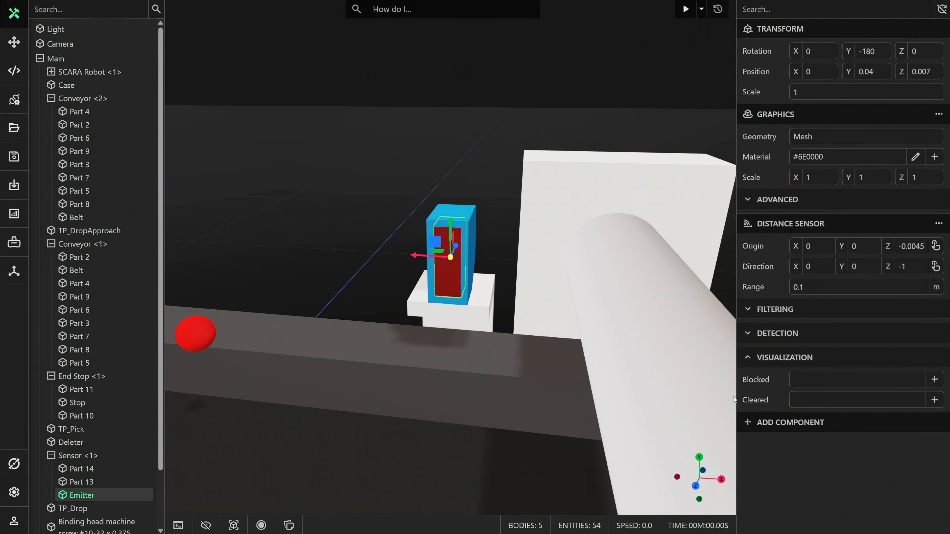
pyautogui.click(797, 407)
pyautogui.write('6e')
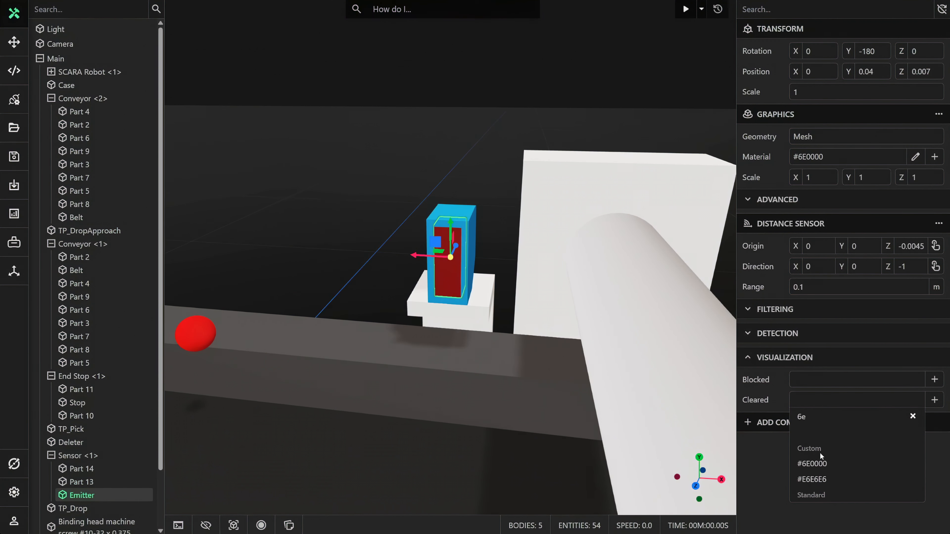
pyautogui.click(821, 463)
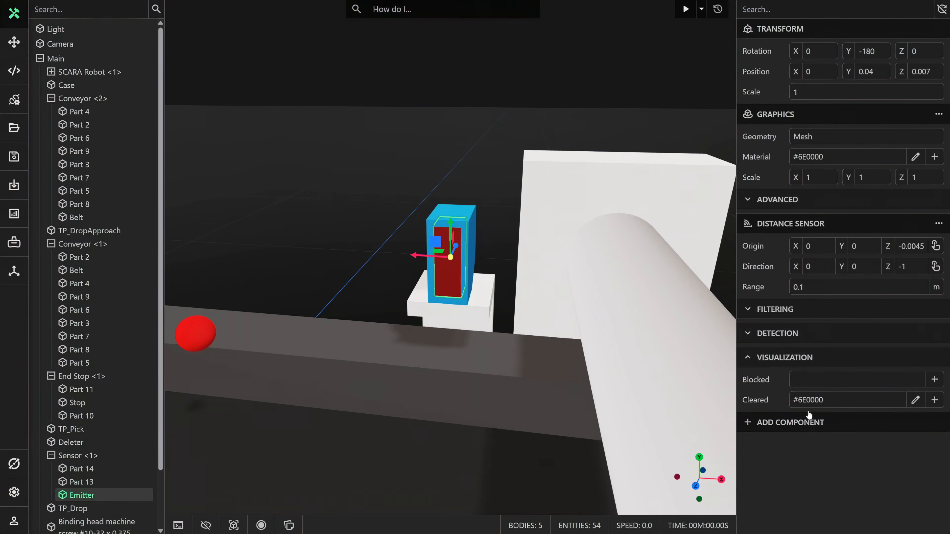
pyautogui.click(803, 382)
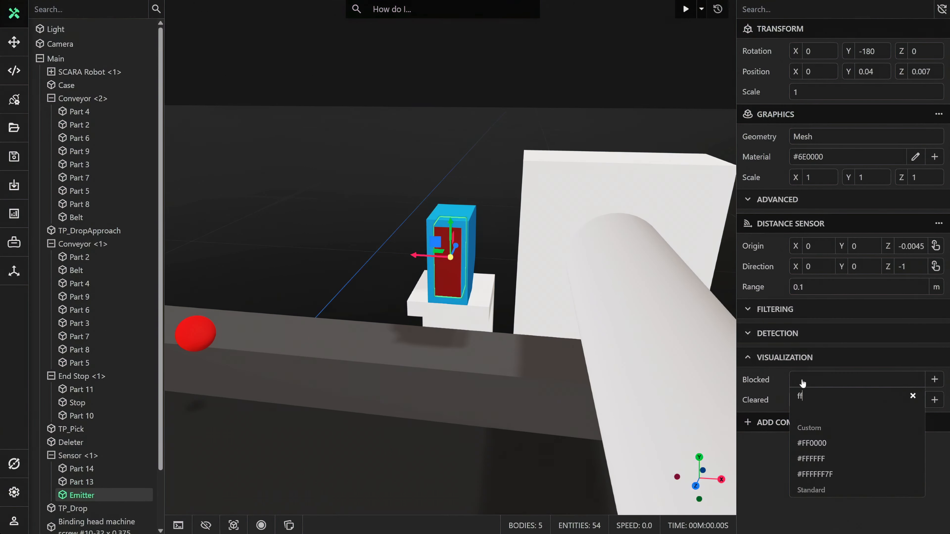
pyautogui.write('ff')
pyautogui.click(795, 440)
# Run the simulation to check the Emitter's color and detection values as a case reaches the end stop, and reset it.
pyautogui.moveTo(602, 362); pyautogui.dragTo(513, 363, button='middle')
pyautogui.click(562, 138)
pyautogui.click(686, 9)
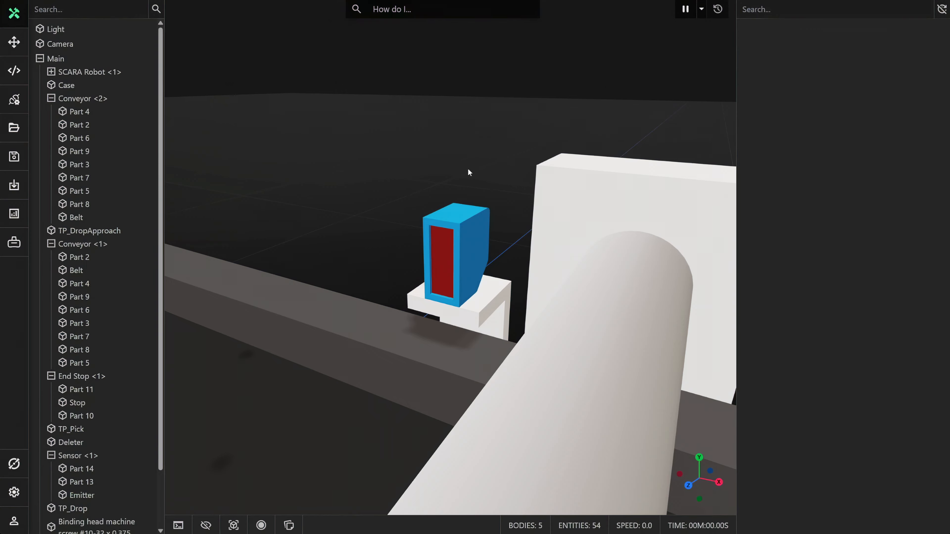
pyautogui.moveTo(467, 168); pyautogui.dragTo(377, 169, button='middle')
pyautogui.click(437, 248)
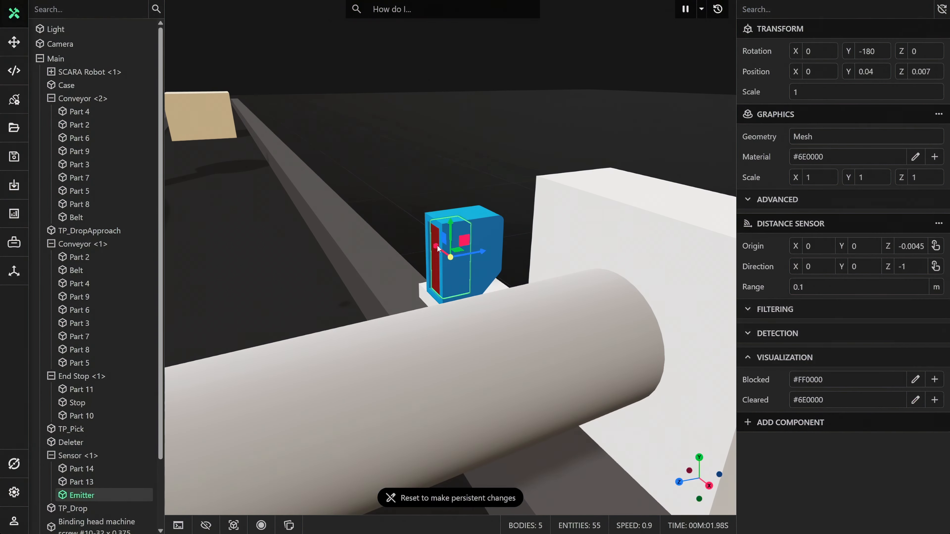
pyautogui.click(774, 309)
pyautogui.click(784, 367)
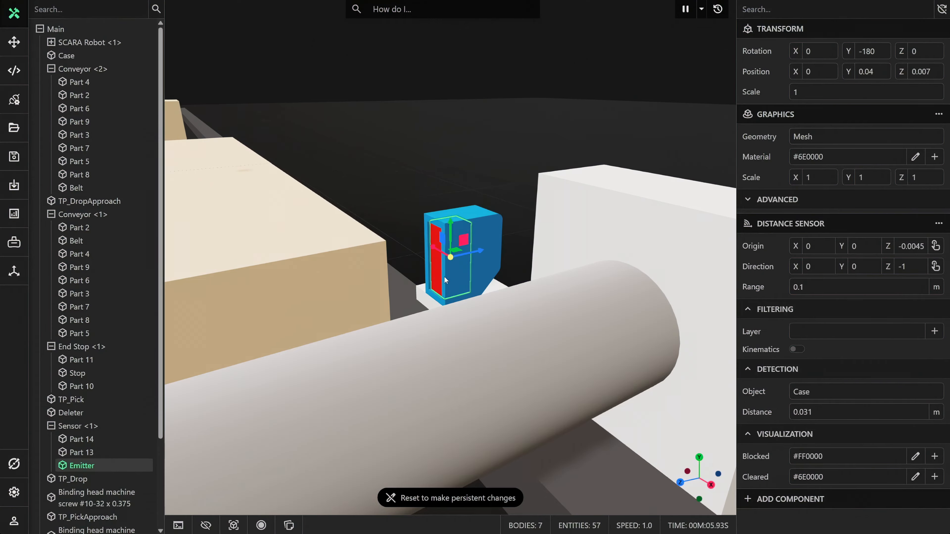
pyautogui.click(717, 9)
# Add a Deleter component to the Deleter block at the far end of the second conveyor.
pyautogui.moveTo(409, 265); pyautogui.dragTo(501, 298, button='middle')
pyautogui.scroll(-8, 439, 288)
pyautogui.scroll(-3, 501, 299)
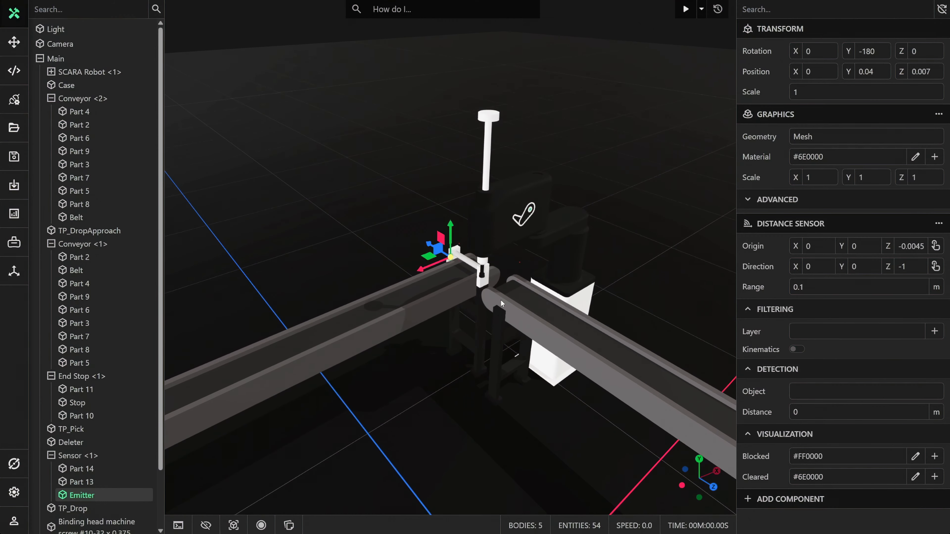
pyautogui.scroll(-4, 500, 299)
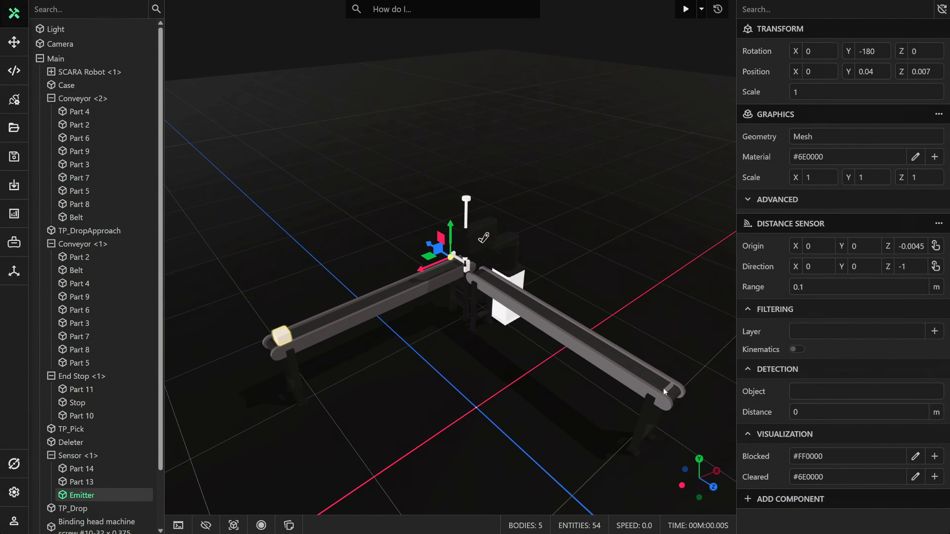
pyautogui.moveTo(661, 385); pyautogui.dragTo(517, 289, button='middle')
pyautogui.scroll(5, 461, 281)
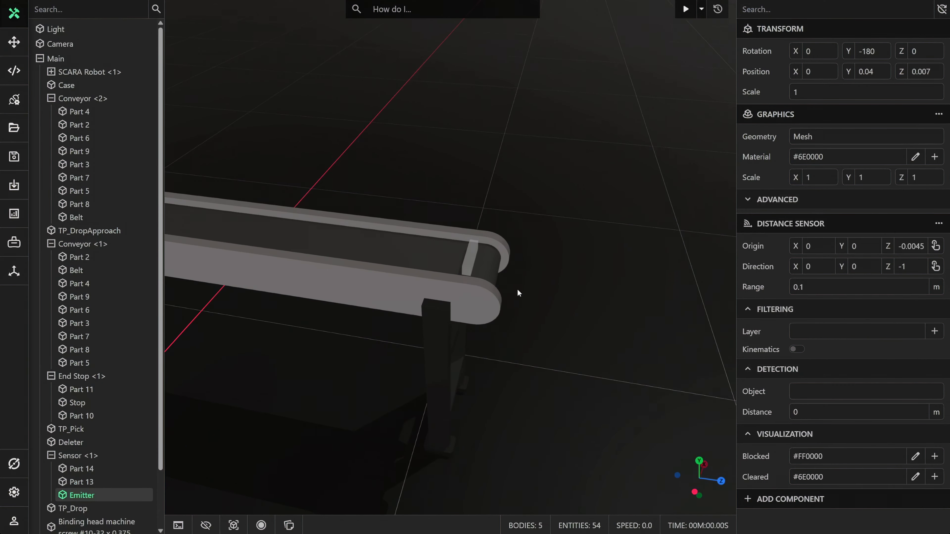
pyautogui.scroll(2, 518, 289)
pyautogui.click(478, 265)
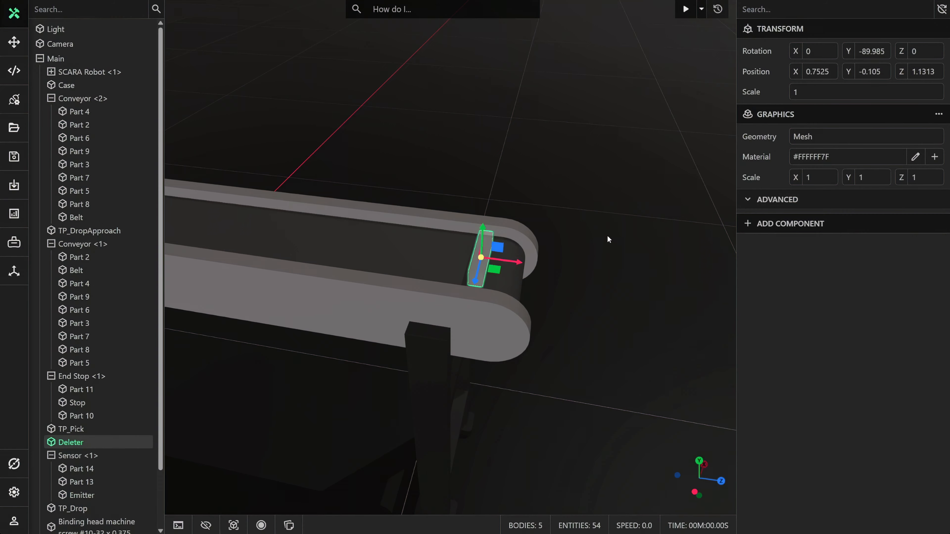
pyautogui.click(807, 230)
pyautogui.write('de')
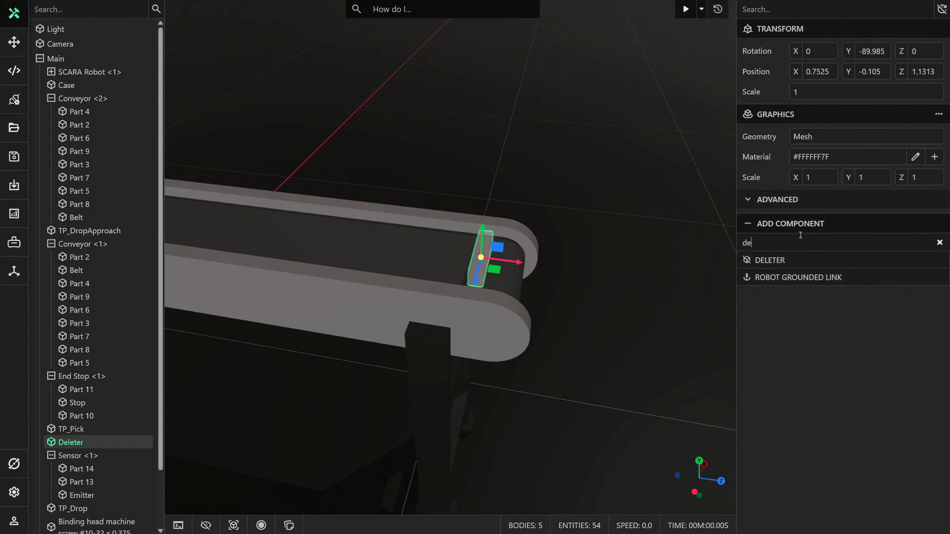
pyautogui.click(785, 260)
pyautogui.click(570, 235)
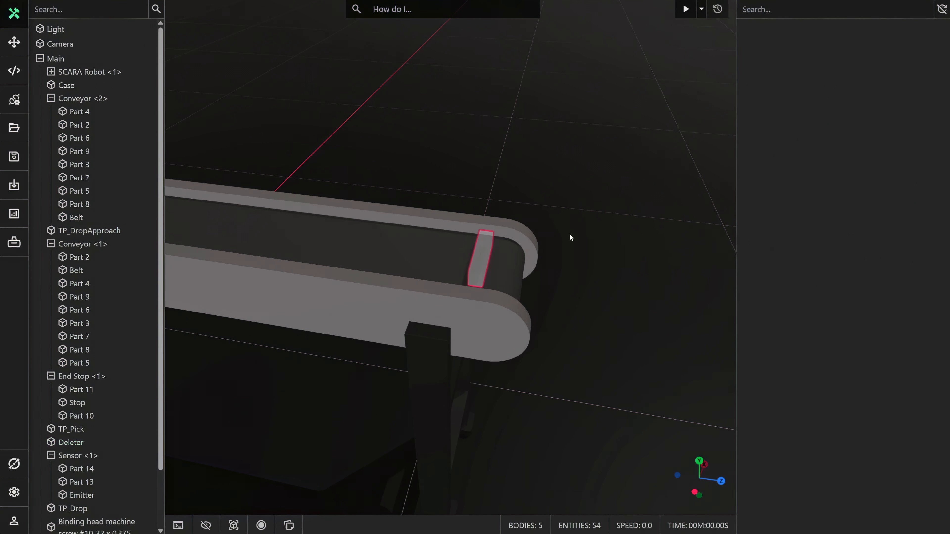
# Add a Physics component to Link 1 of the SCARA robot as a Dynamic body with Collider set to None.
pyautogui.moveTo(449, 251); pyautogui.dragTo(484, 247, button='middle')
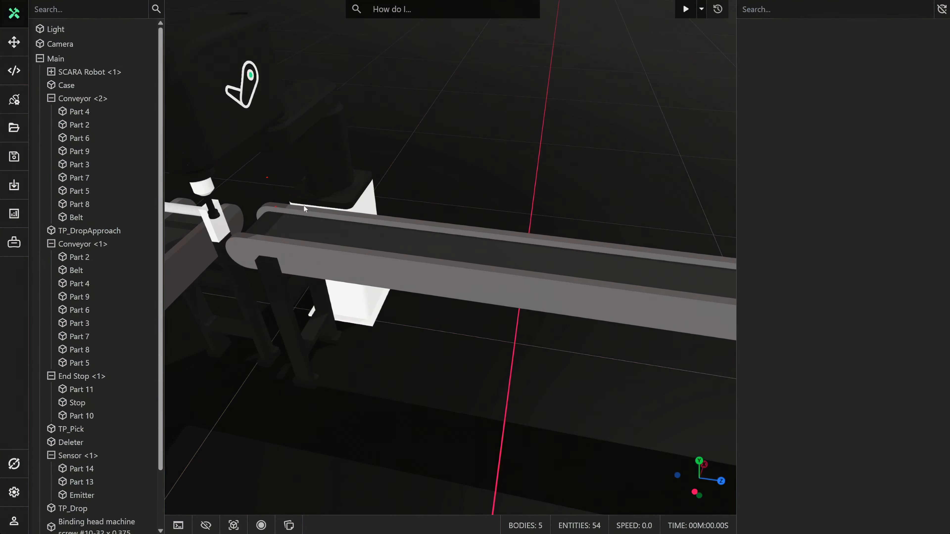
pyautogui.scroll(3, 337, 195)
pyautogui.moveTo(338, 195); pyautogui.dragTo(314, 191, button='middle')
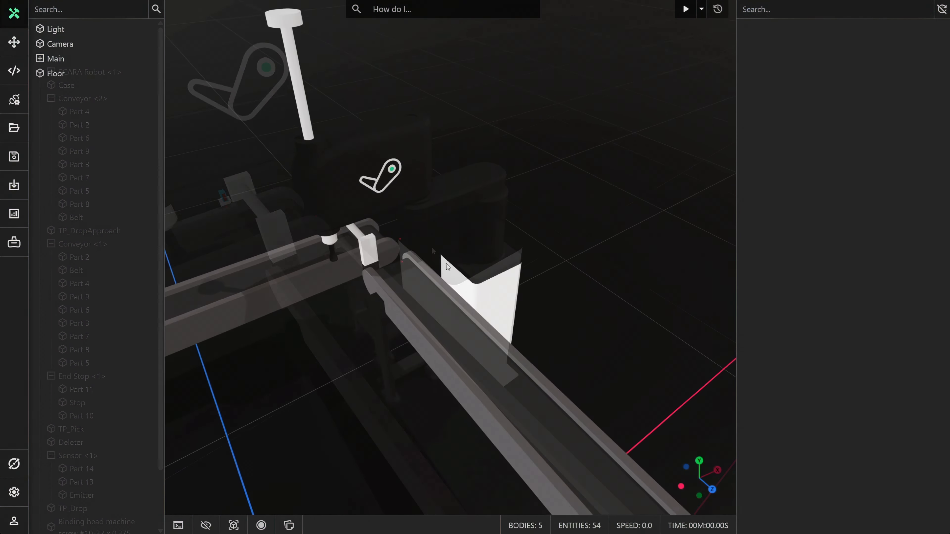
pyautogui.scroll(3, 449, 271)
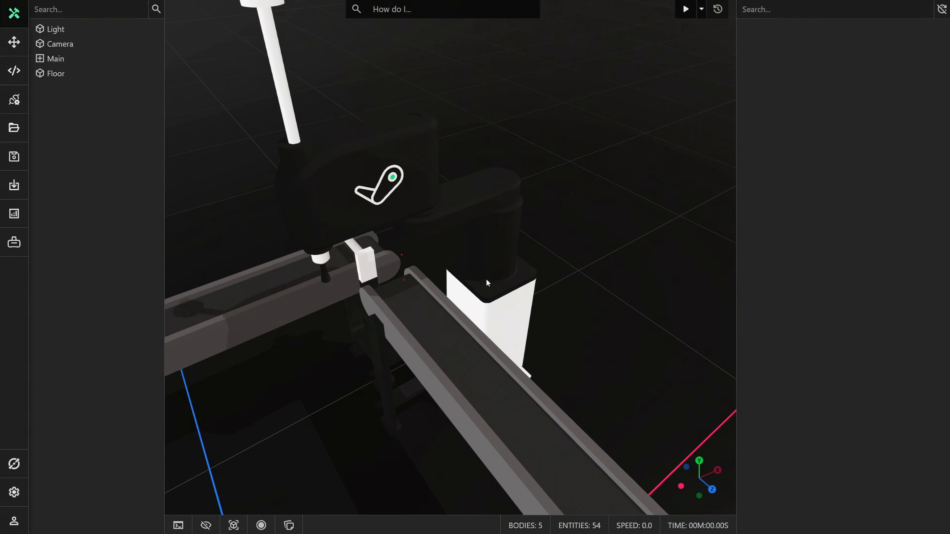
pyautogui.click(468, 205)
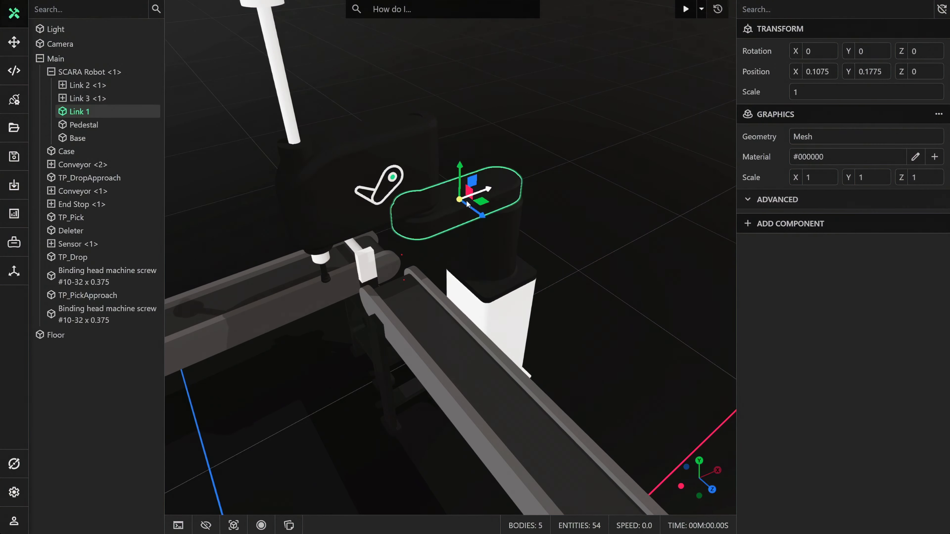
pyautogui.moveTo(467, 205); pyautogui.dragTo(444, 292, button='middle')
pyautogui.scroll(3, 444, 292)
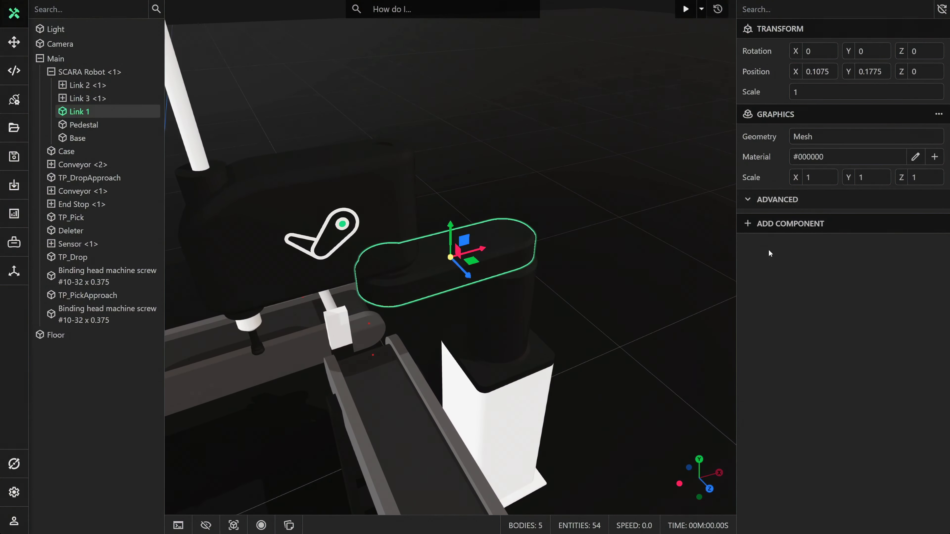
pyautogui.click(796, 226)
pyautogui.click(770, 260)
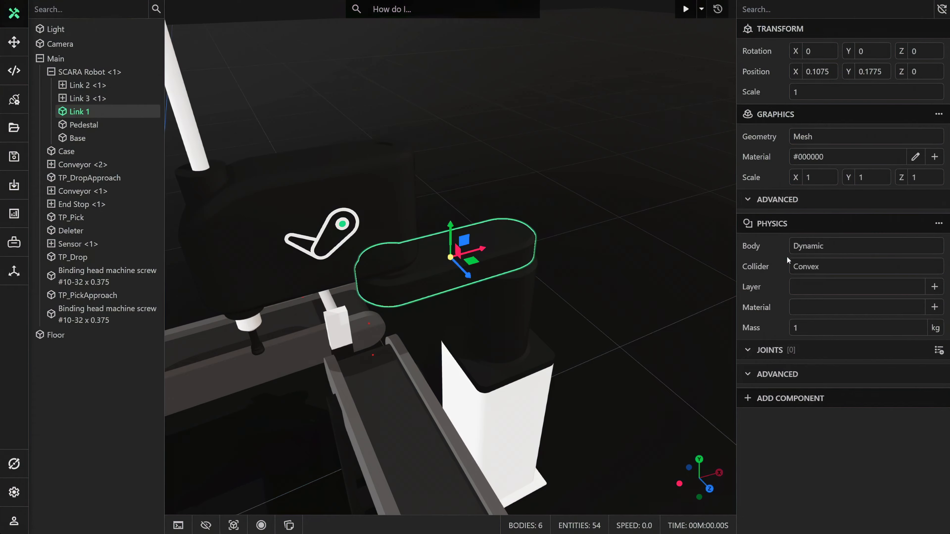
pyautogui.click(808, 265)
pyautogui.click(808, 283)
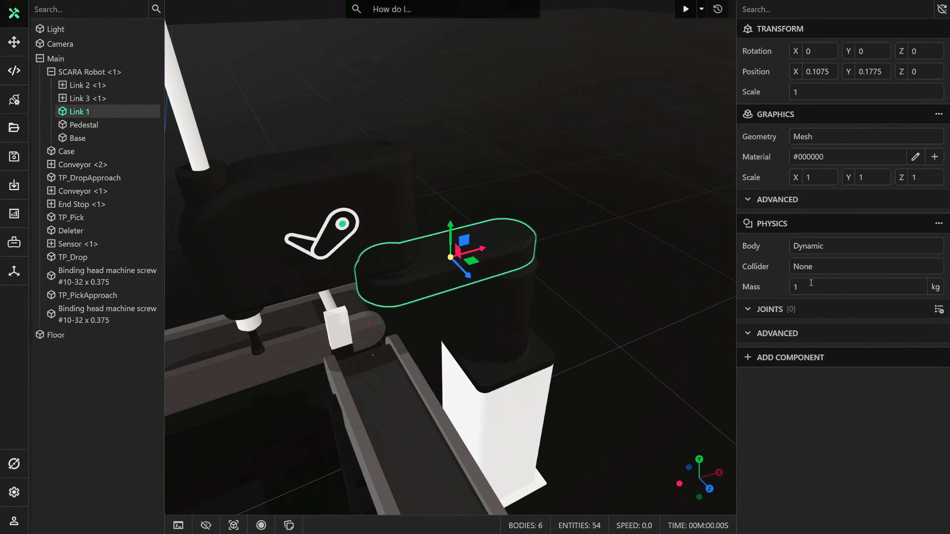
# Add a Revolute joint to Link 1, picking its vertical axis and anchor (0.15, -0.04, 0) from the circular bottom edge above the base.
pyautogui.click(938, 310)
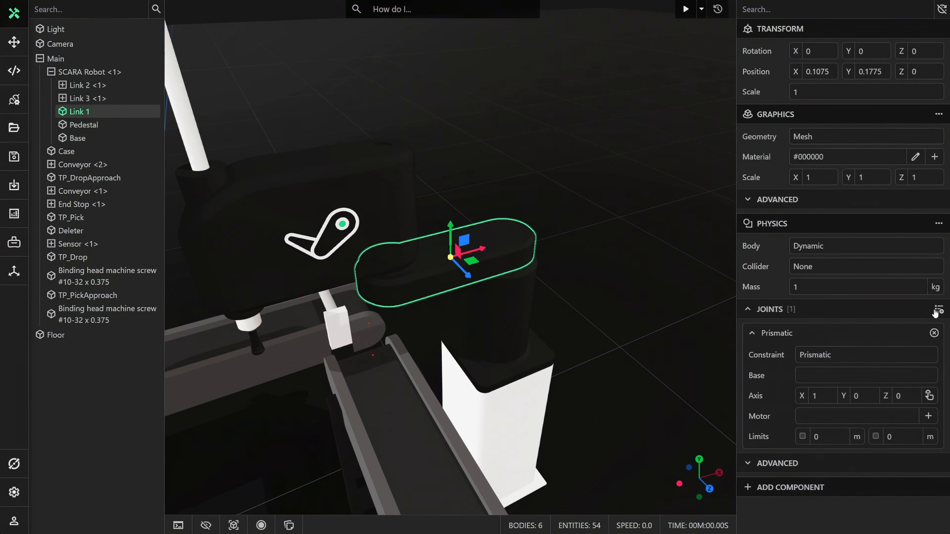
pyautogui.click(831, 357)
pyautogui.click(825, 387)
pyautogui.click(930, 394)
pyautogui.moveTo(641, 287); pyautogui.dragTo(506, 286, button='middle')
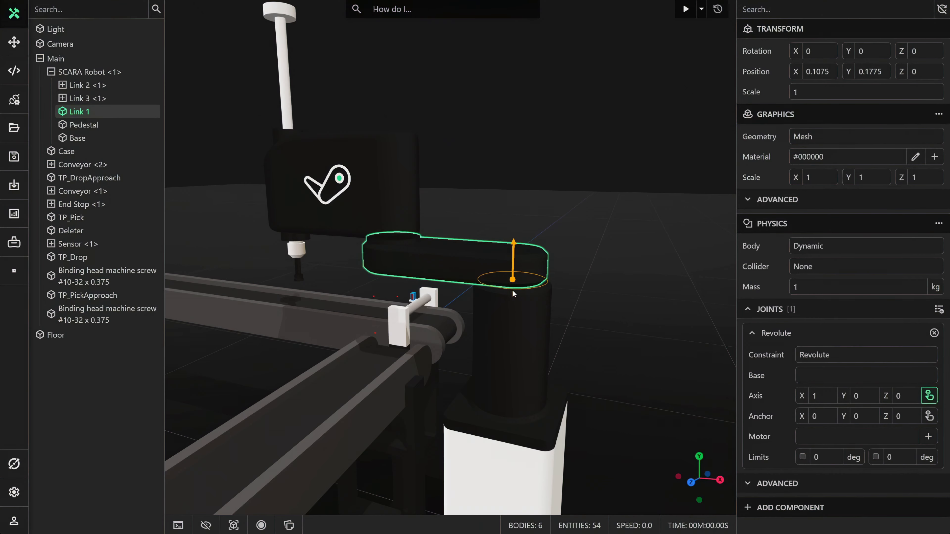
pyautogui.click(512, 290)
pyautogui.click(929, 416)
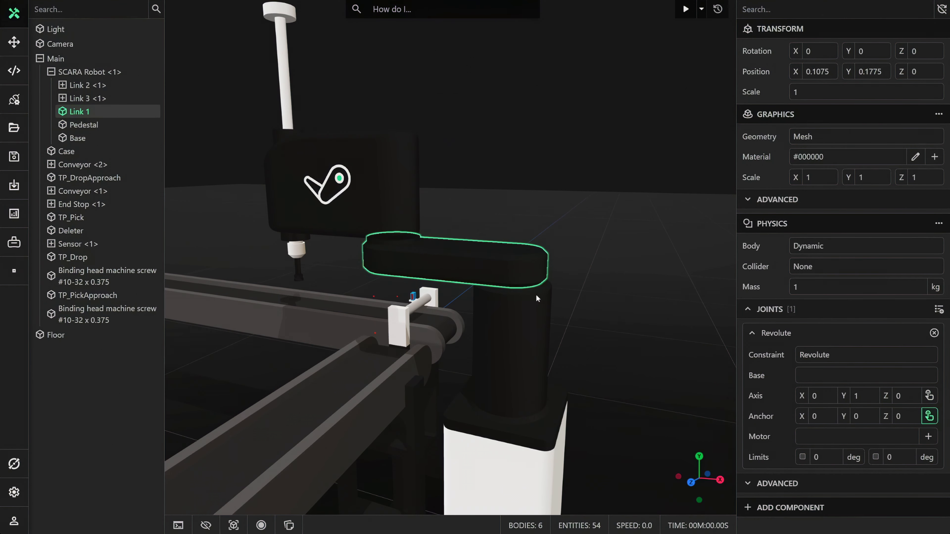
pyautogui.click(525, 289)
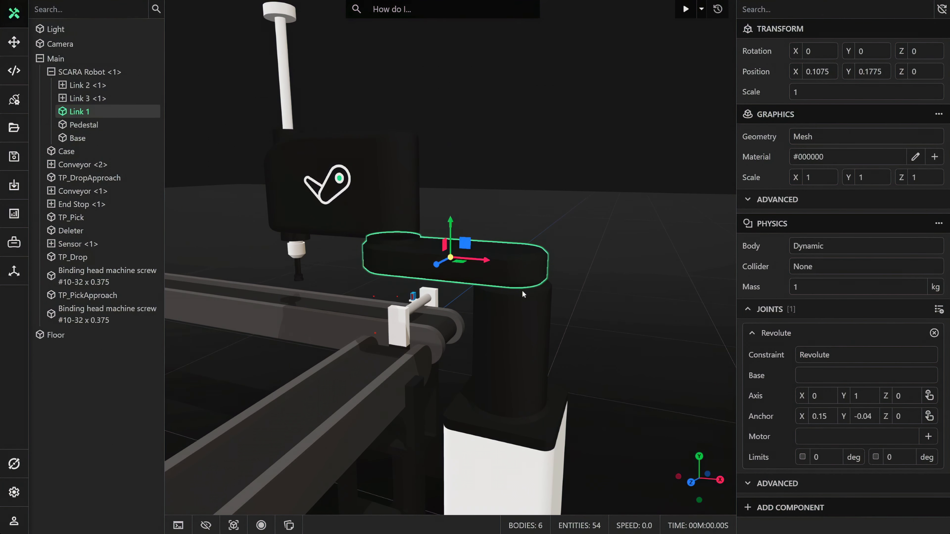
# Add a Physics component to Link 2 <1> as a Dynamic body with Collider set to None.
pyautogui.moveTo(522, 291); pyautogui.dragTo(632, 331)
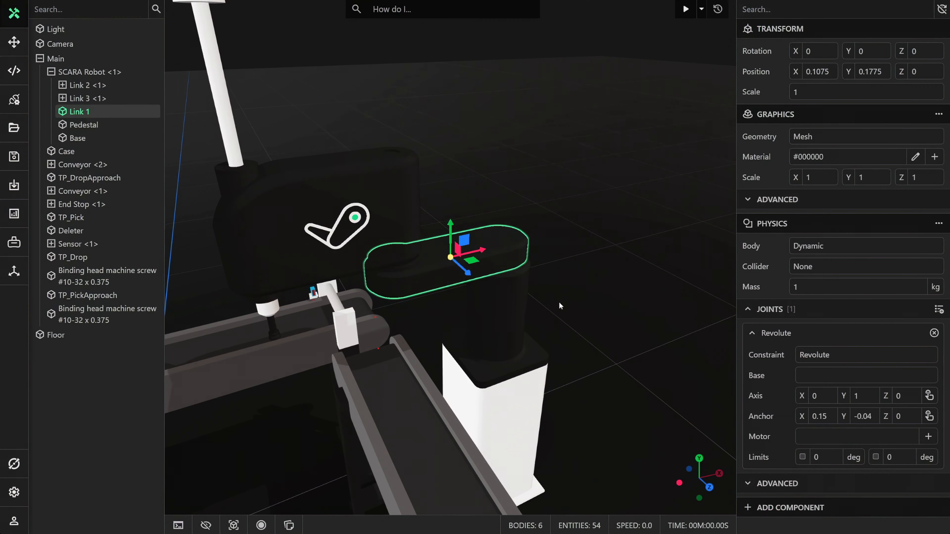
pyautogui.click(100, 87)
pyautogui.moveTo(430, 239); pyautogui.dragTo(613, 228)
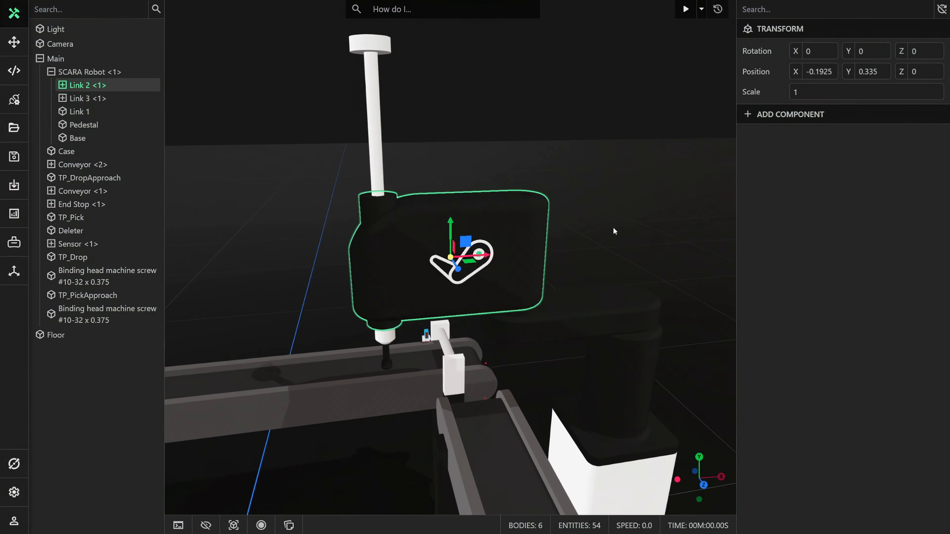
pyautogui.click(783, 114)
pyautogui.click(781, 168)
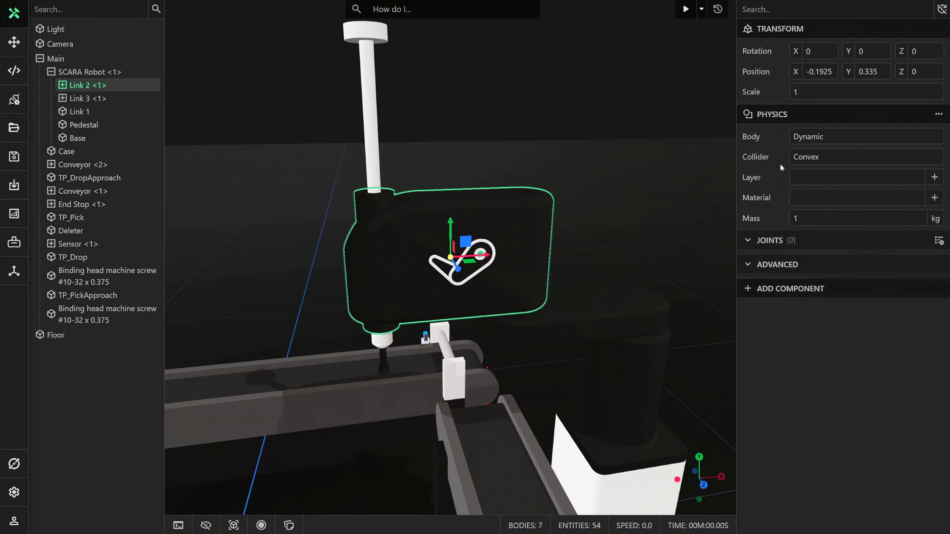
pyautogui.click(805, 159)
pyautogui.click(807, 173)
# Add a Revolute joint to Link 2 <1>, picking its vertical axis and anchor (0.15, -0.117, 0) from the underside edge over Link 1.
pyautogui.click(939, 200)
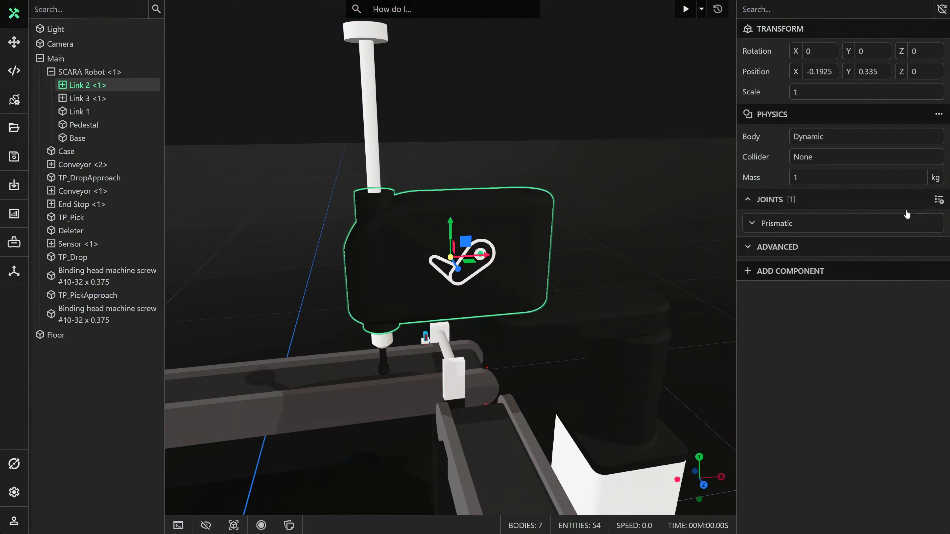
pyautogui.click(861, 223)
pyautogui.click(829, 245)
pyautogui.click(818, 277)
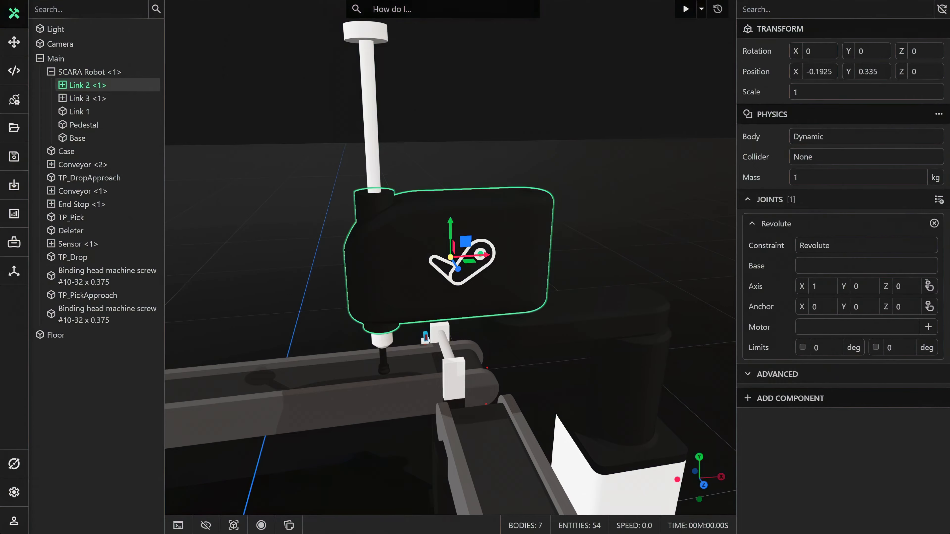
pyautogui.click(929, 286)
pyautogui.moveTo(585, 281); pyautogui.dragTo(539, 279, button='middle')
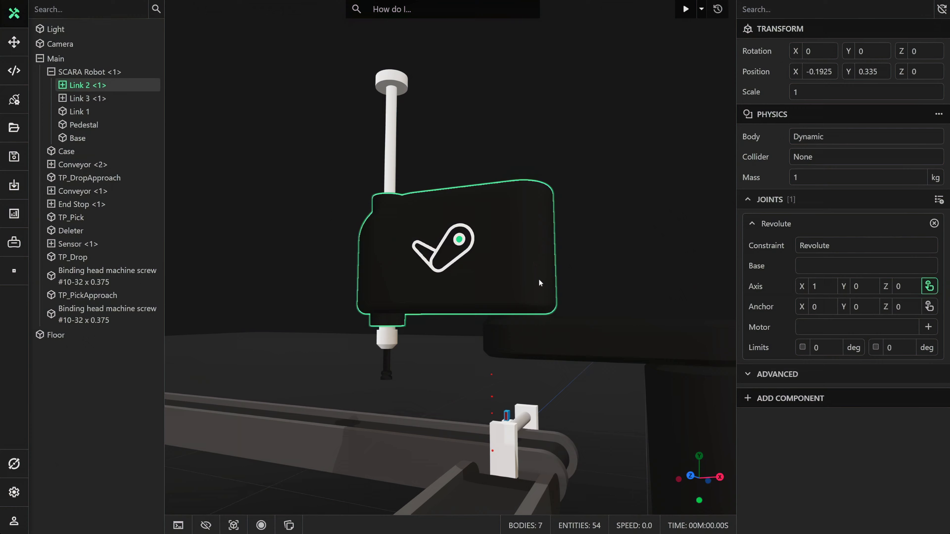
pyautogui.click(542, 314)
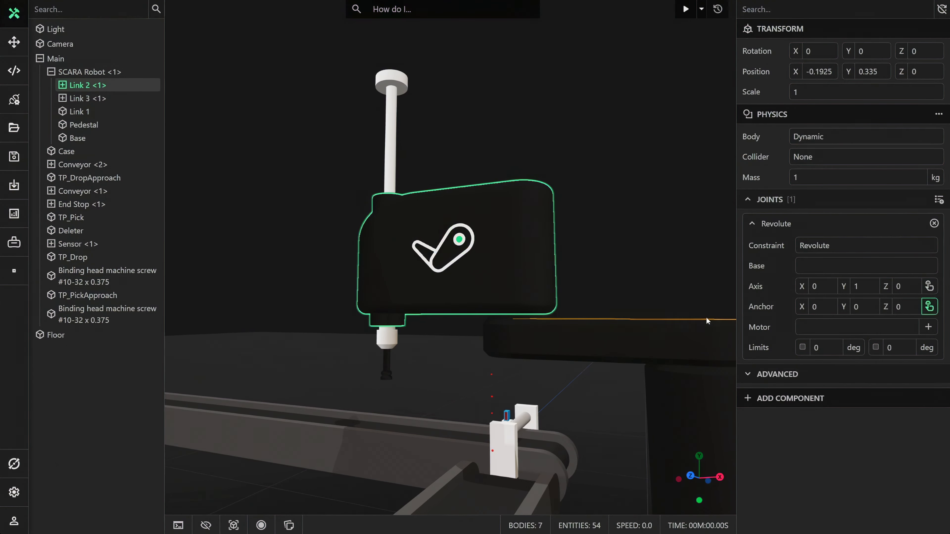
pyautogui.click(519, 315)
# Run the simulation, move the robot links by hand to test their revolute joints, then reset it and return to editing.
pyautogui.moveTo(520, 314); pyautogui.dragTo(658, 314, button='middle')
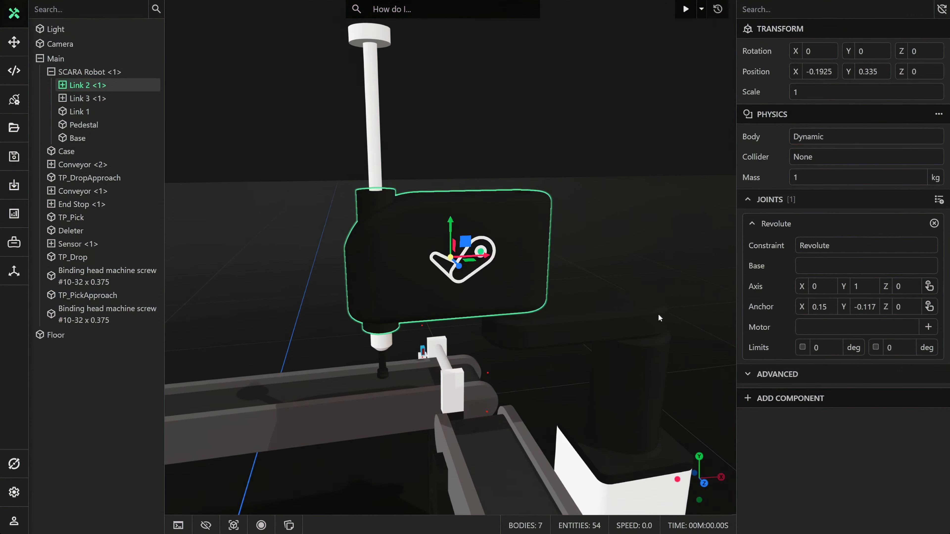
pyautogui.scroll(-4, 660, 307)
pyautogui.click(687, 12)
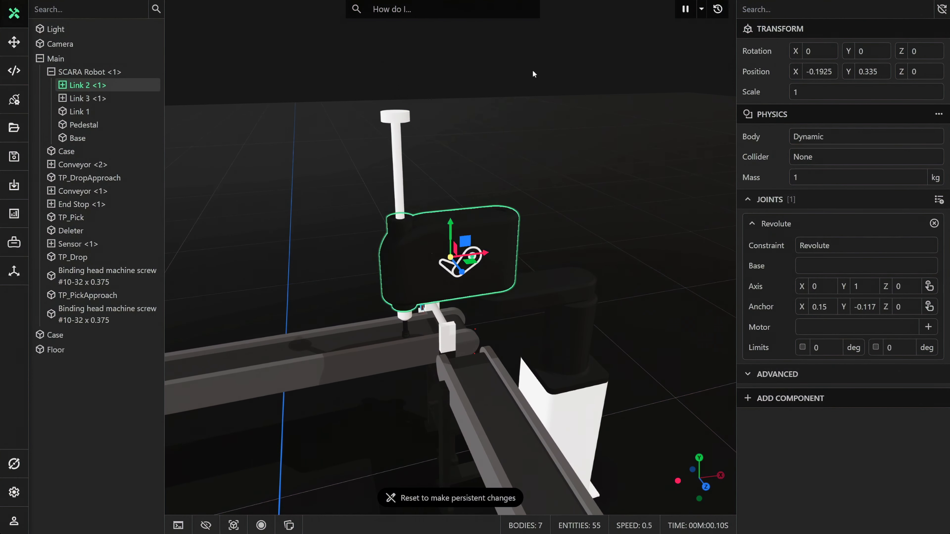
pyautogui.click(10, 46)
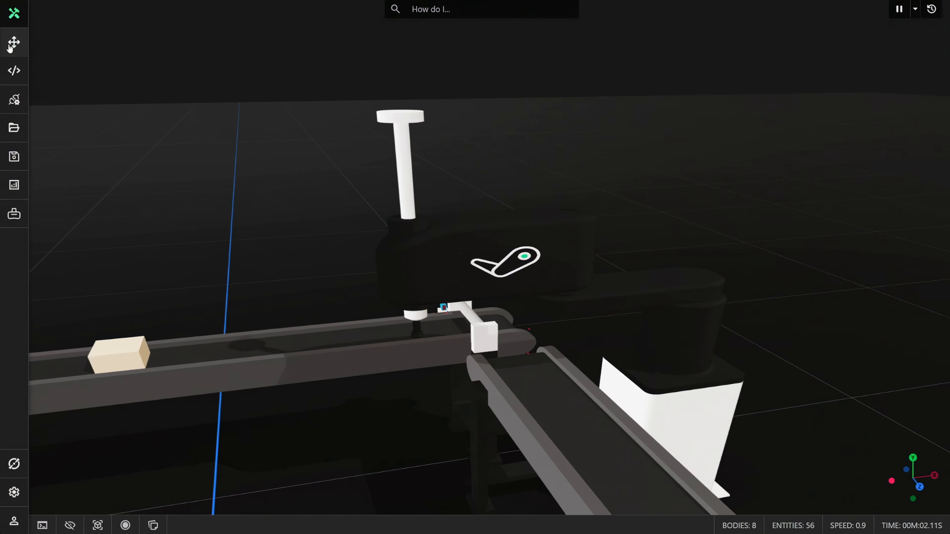
pyautogui.moveTo(588, 295); pyautogui.dragTo(633, 324)
pyautogui.moveTo(470, 281); pyautogui.dragTo(504, 293)
pyautogui.click(929, 16)
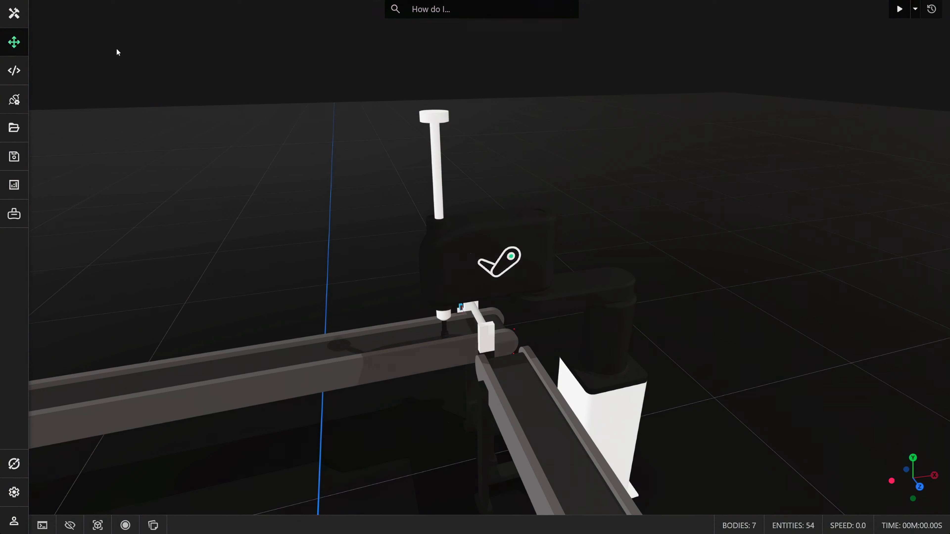
pyautogui.click(13, 13)
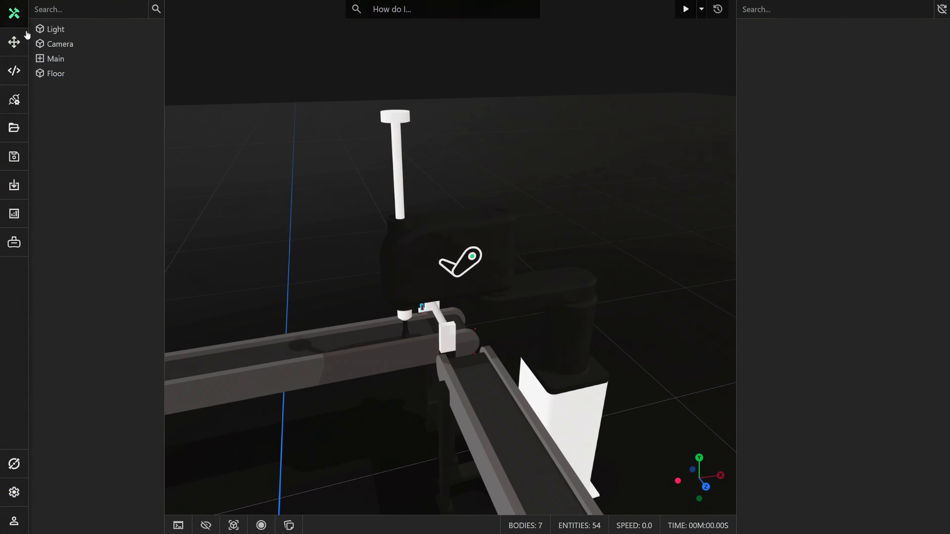
# Set the base of Link 2 <1>'s revolute joint to Link 1.
pyautogui.rightClick(461, 228)
pyautogui.click(490, 253)
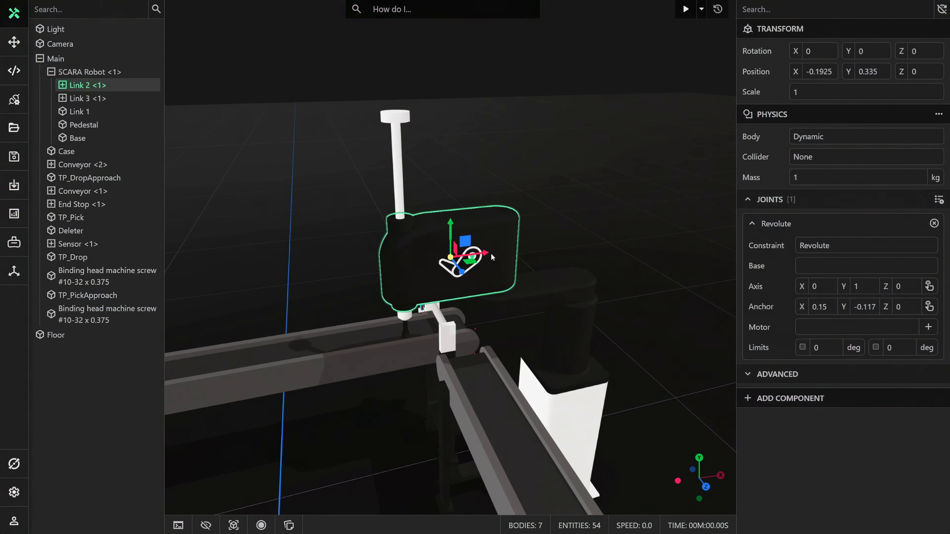
pyautogui.click(807, 270)
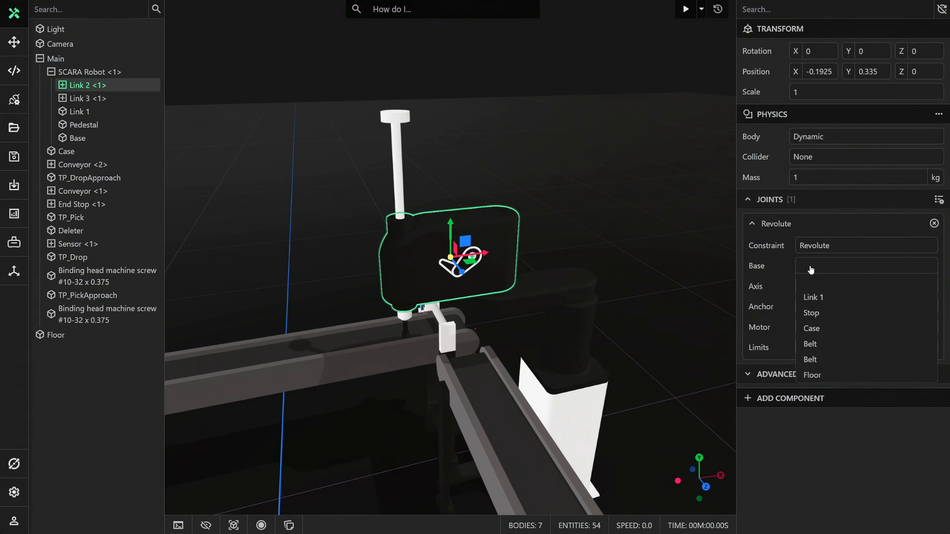
pyautogui.click(823, 297)
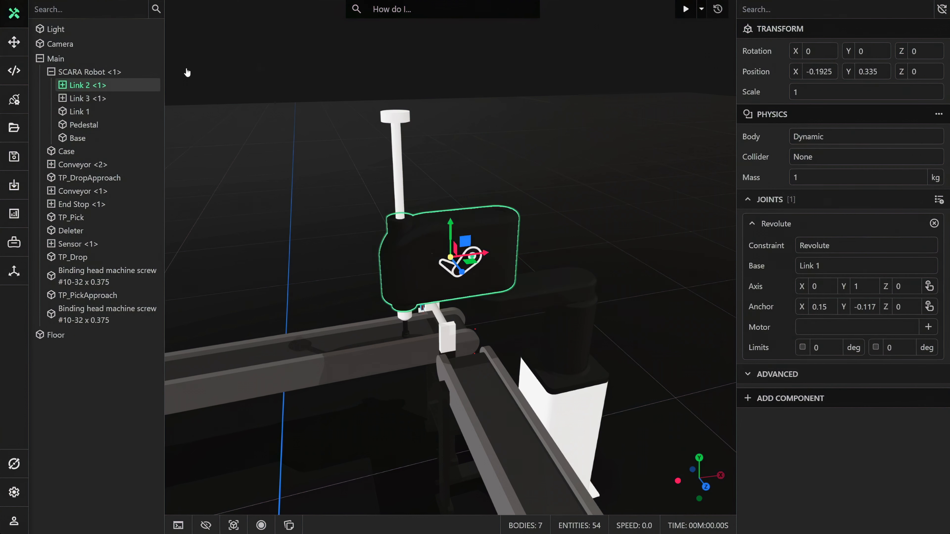
# Rerun the simulation and move the arm to test how Link 2 follows Link 1, then reset it and return to editing.
pyautogui.press('space')
pyautogui.click(11, 43)
pyautogui.moveTo(631, 291); pyautogui.dragTo(516, 196)
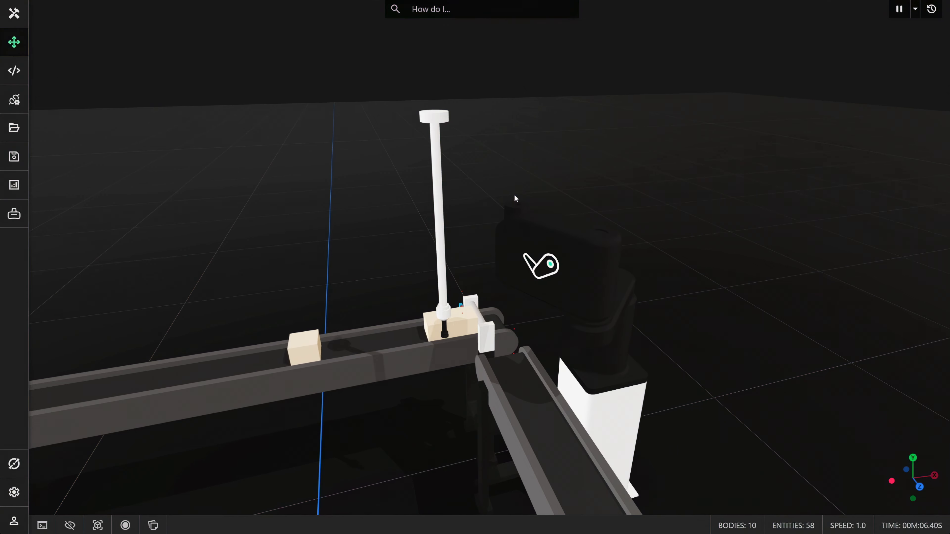
pyautogui.click(932, 14)
pyautogui.click(14, 13)
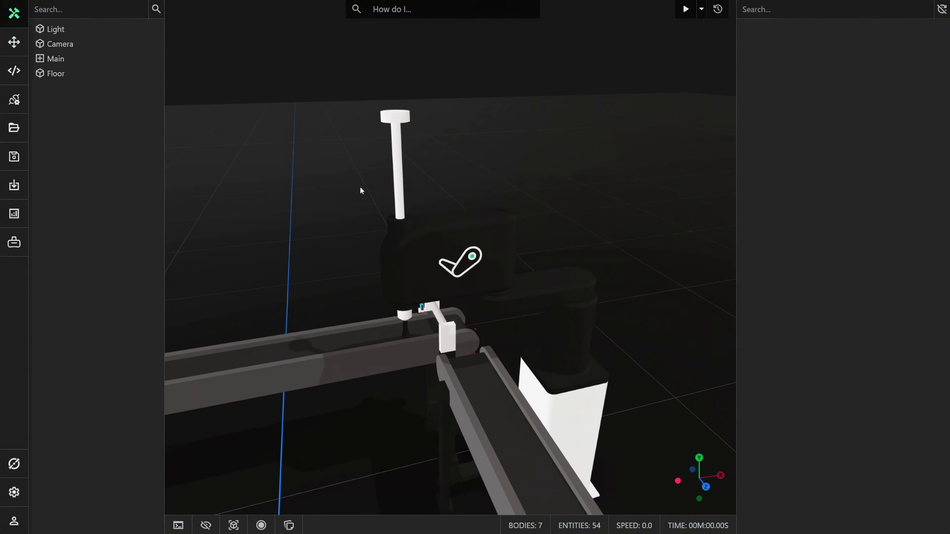
# Add a Physics component to Link 3 <1> with a Dynamic body and set its collider to None.
pyautogui.rightClick(400, 198)
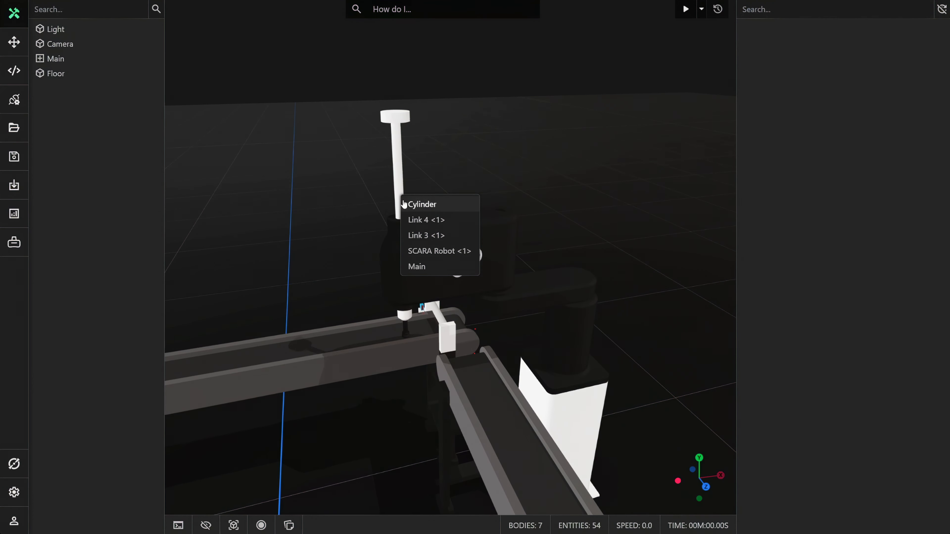
pyautogui.click(430, 236)
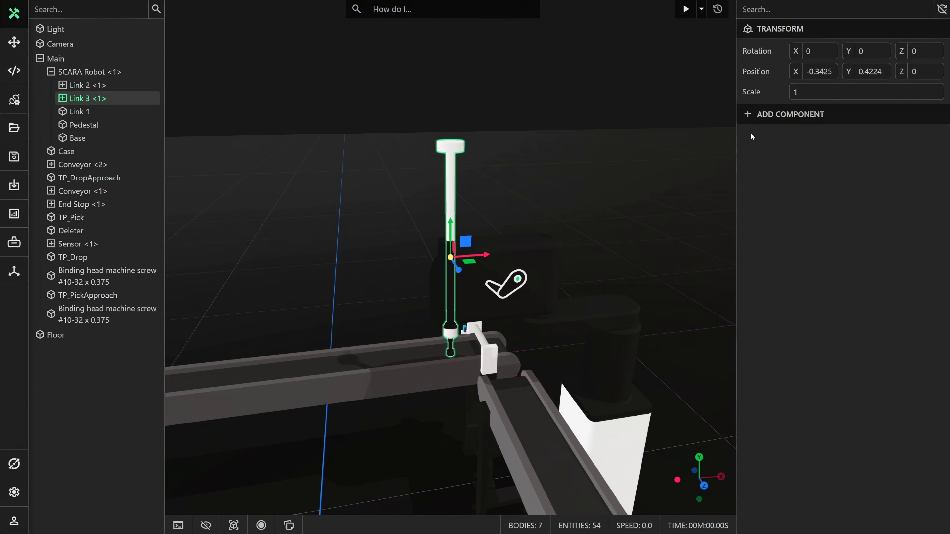
pyautogui.click(781, 115)
pyautogui.click(782, 168)
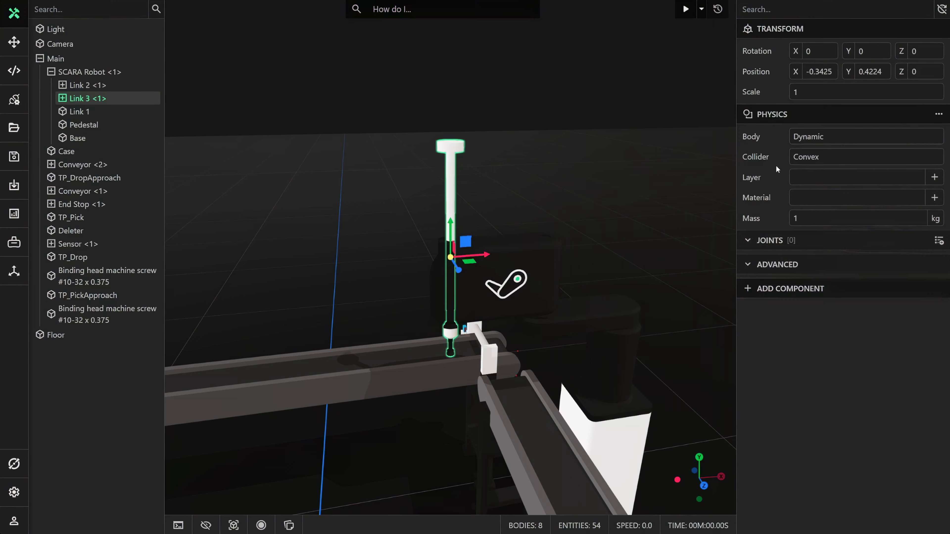
pyautogui.click(804, 162)
pyautogui.click(806, 173)
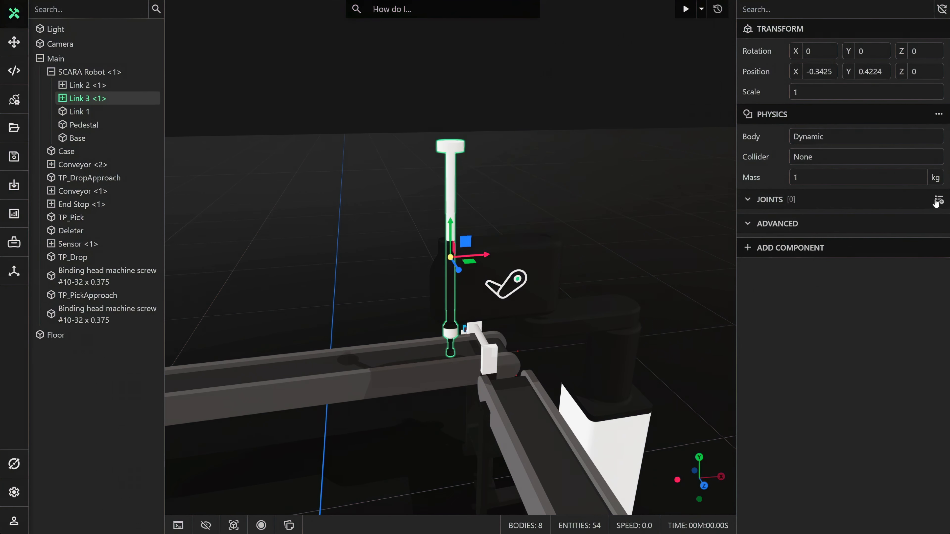
# Add a Revolute joint to Link 3 <1> and pick its vertical axis (0, 1, 0) from the shaft.
pyautogui.click(920, 205)
pyautogui.click(846, 225)
pyautogui.click(826, 246)
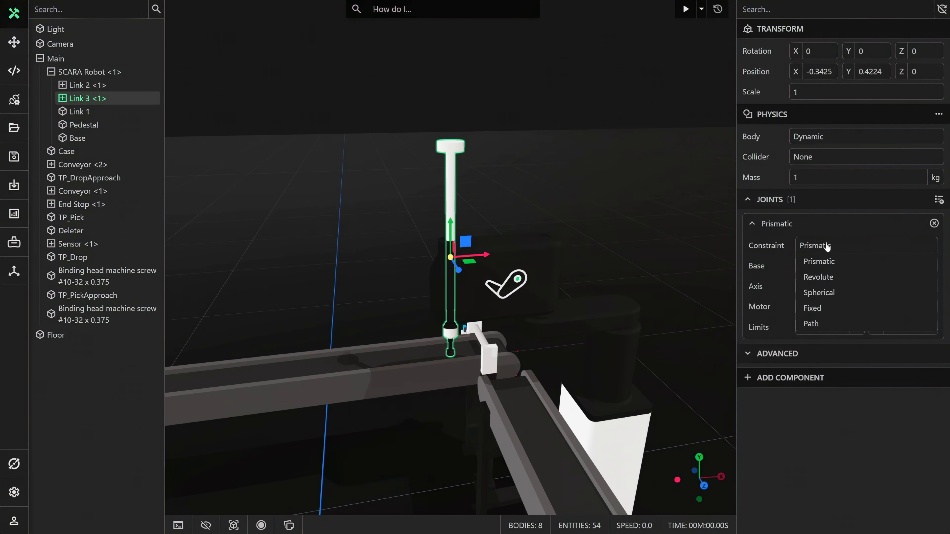
pyautogui.click(819, 277)
pyautogui.click(928, 286)
pyautogui.scroll(2, 530, 263)
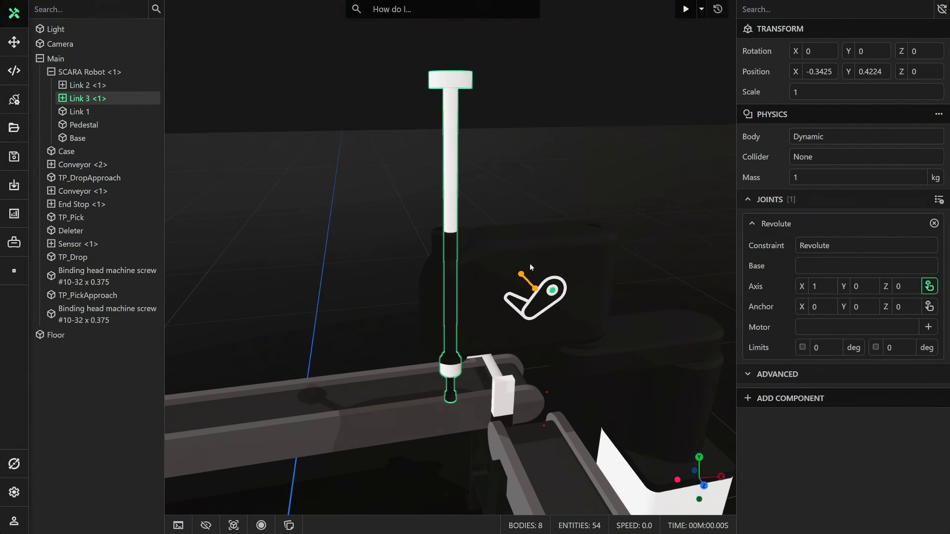
pyautogui.click(450, 258)
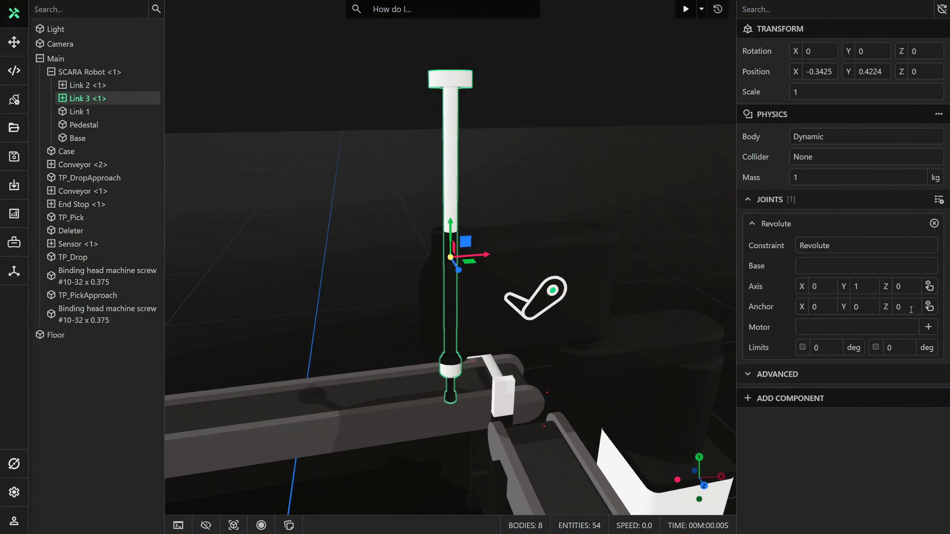
# Anchor Link 3 <1>'s joint at (0, 0.0551, 0), where the shaft enters Link 2, and set its base to Link 2 <1>.
pyautogui.click(928, 307)
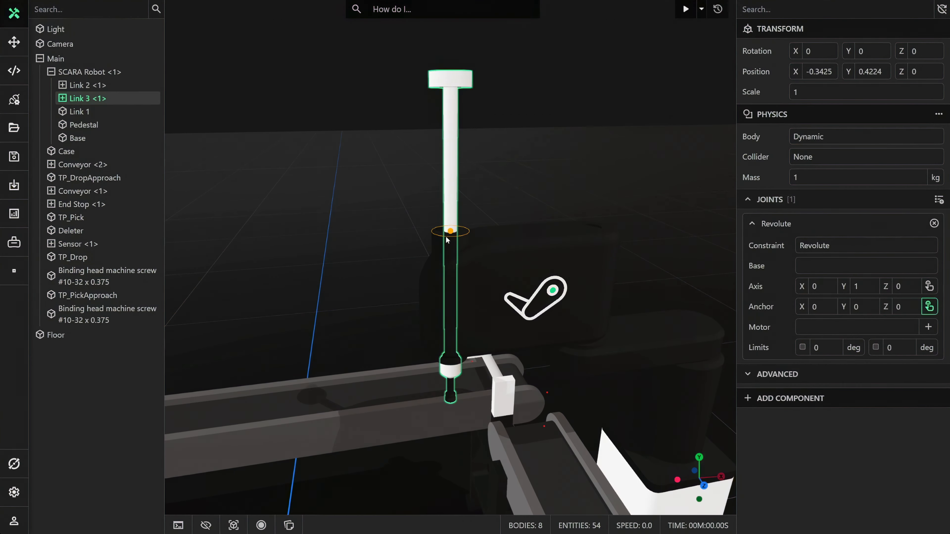
pyautogui.click(450, 231)
pyautogui.click(821, 270)
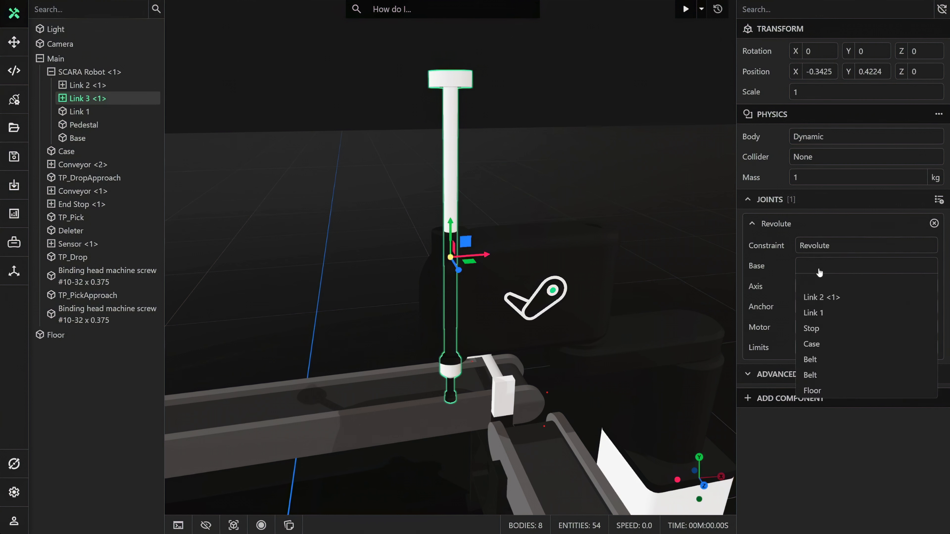
pyautogui.click(821, 298)
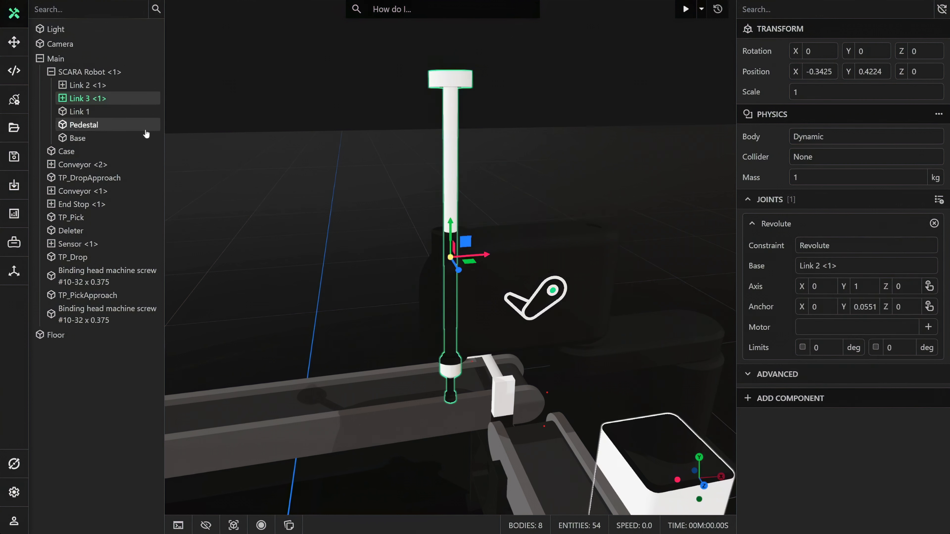
# Add a Physics component to Link 4 <1>, nested under Link 3 <1>, with a Dynamic body and collider None.
pyautogui.click(62, 99)
pyautogui.click(62, 99)
pyautogui.click(90, 113)
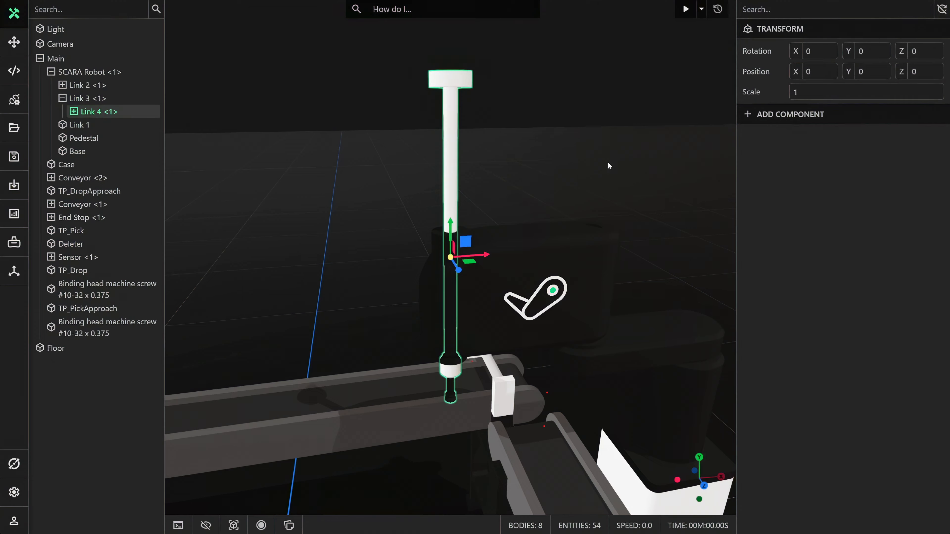
pyautogui.click(812, 116)
pyautogui.click(789, 169)
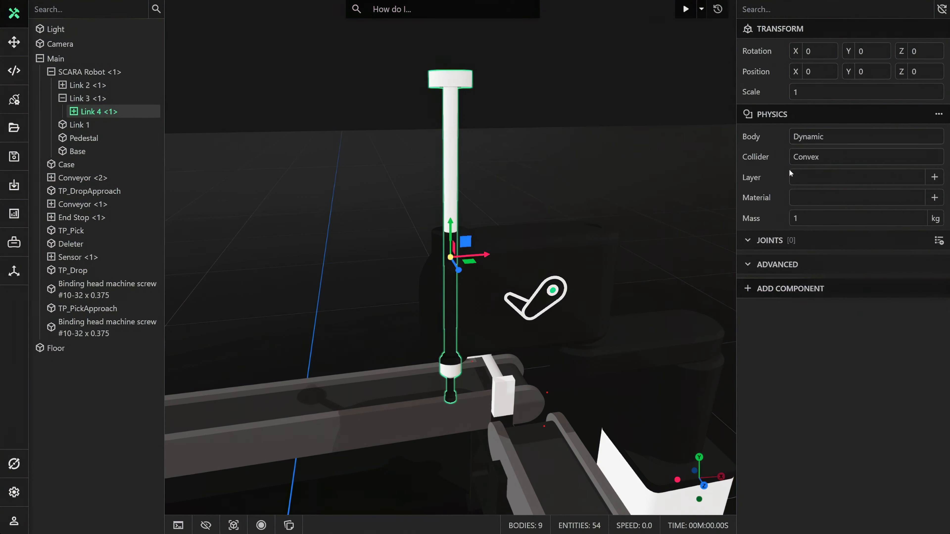
pyautogui.click(809, 160)
pyautogui.click(808, 176)
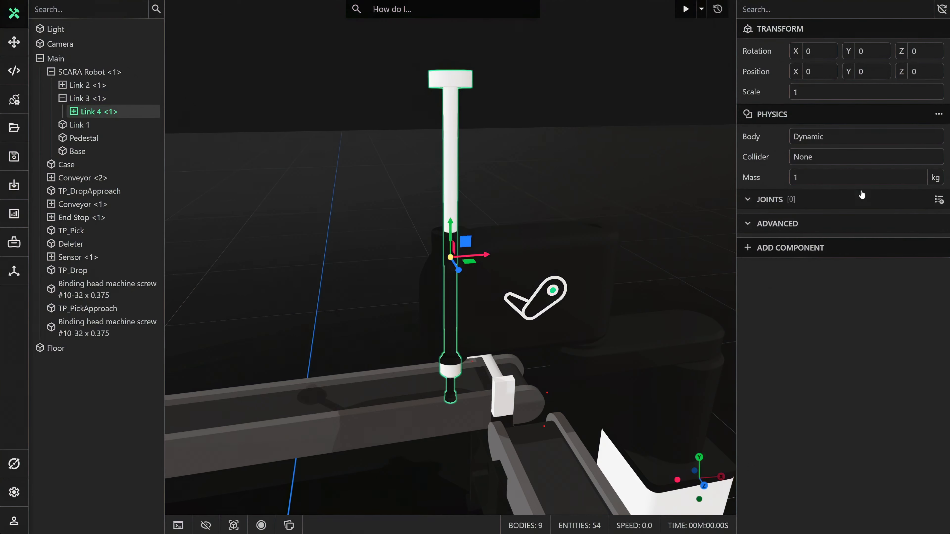
# Add a Prismatic joint to Link 4 <1> with the downward axis (0, -1, 0) and Link 3 <1> as its base.
pyautogui.click(938, 201)
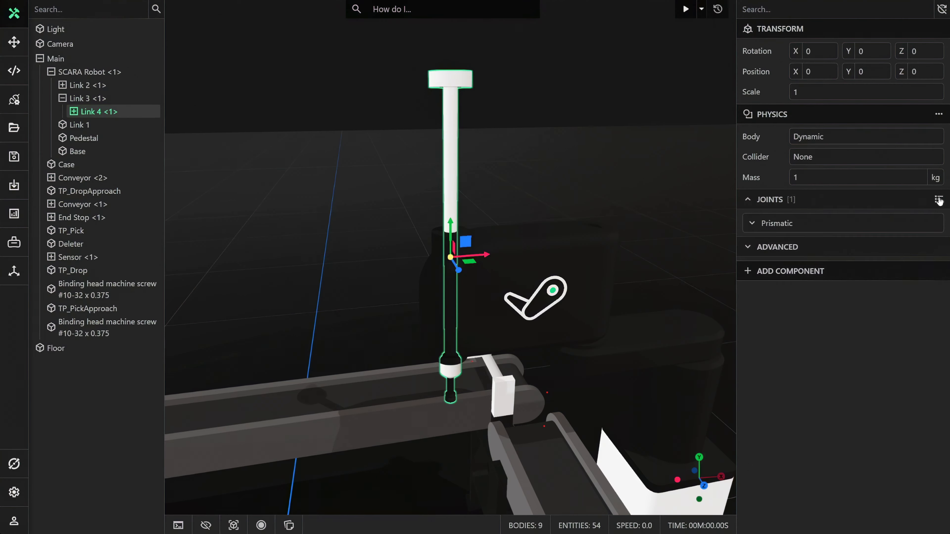
pyautogui.click(856, 227)
pyautogui.click(929, 286)
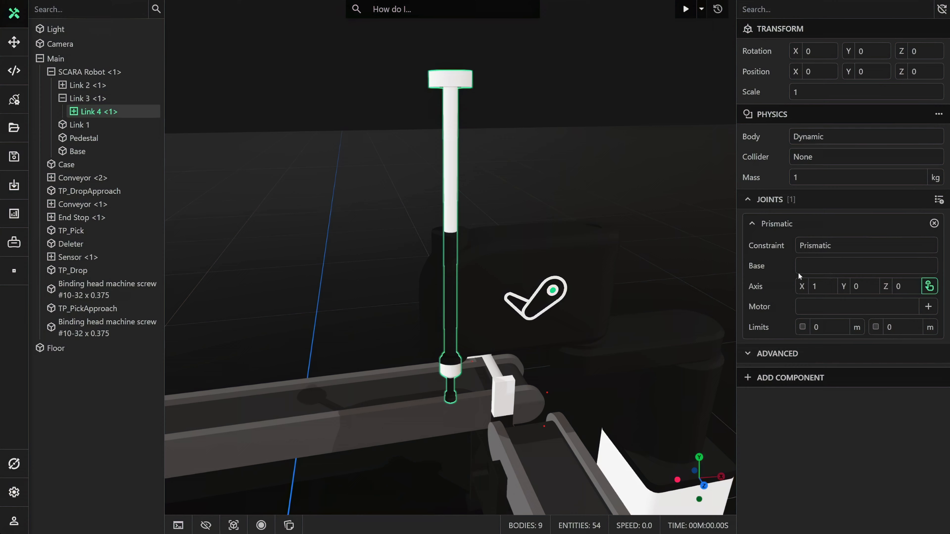
pyautogui.click(461, 241)
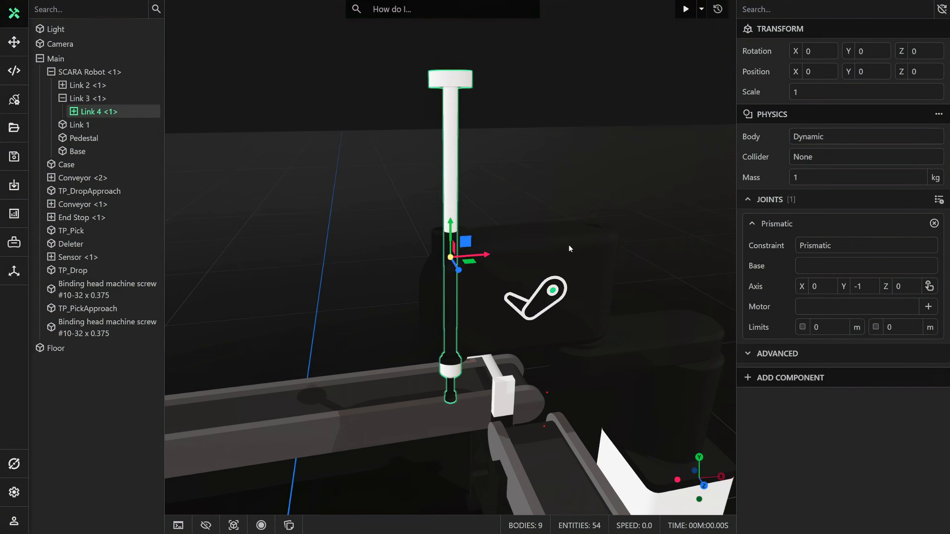
pyautogui.click(807, 272)
pyautogui.click(819, 296)
# Run the simulation to check how the unmotorized Link 4 <1> moves on its prismatic joint, then reset it.
pyautogui.moveTo(565, 279); pyautogui.dragTo(595, 283, button='middle')
pyautogui.scroll(-4, 596, 283)
pyautogui.click(685, 9)
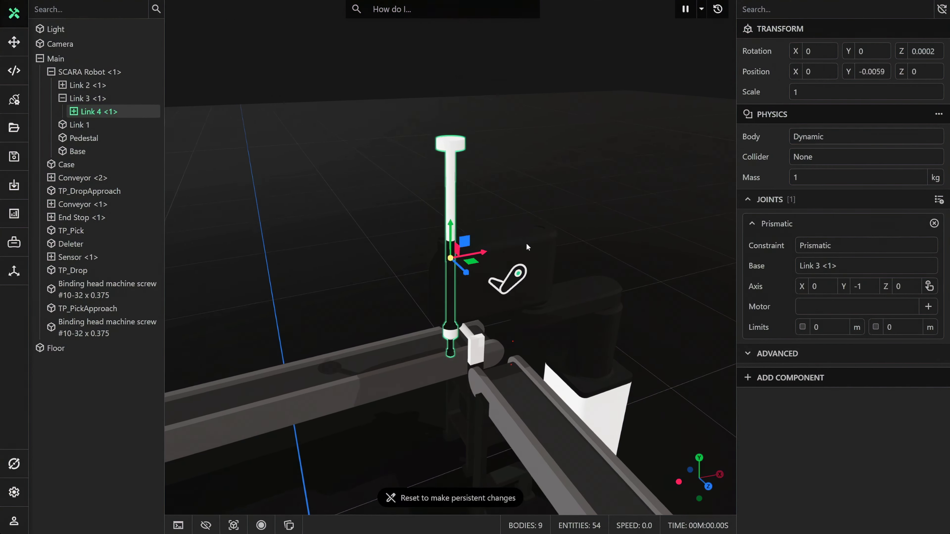
pyautogui.moveTo(530, 285); pyautogui.dragTo(524, 223, button='middle')
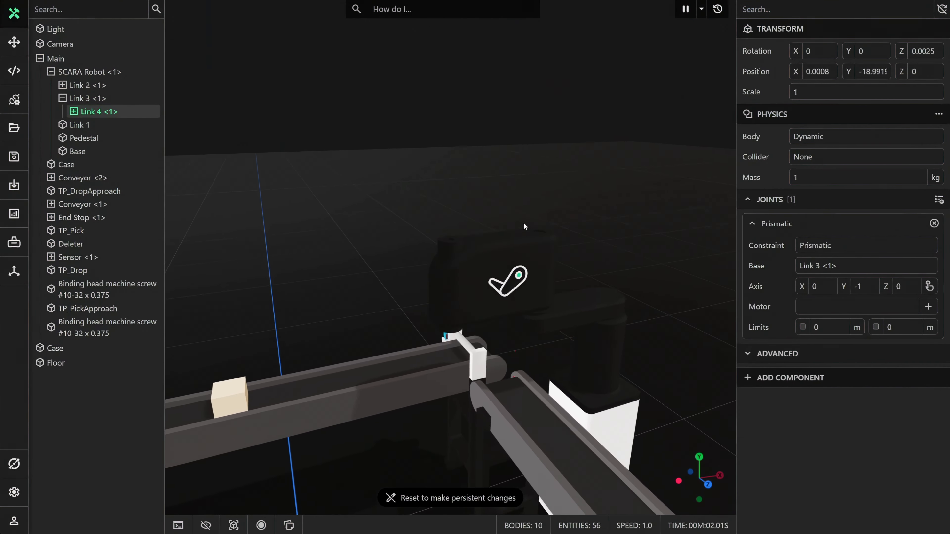
pyautogui.click(717, 10)
# Add a motor to the revolute joint of Link 1 and another to the revolute joint of Link 2 <1>.
pyautogui.scroll(4, 555, 201)
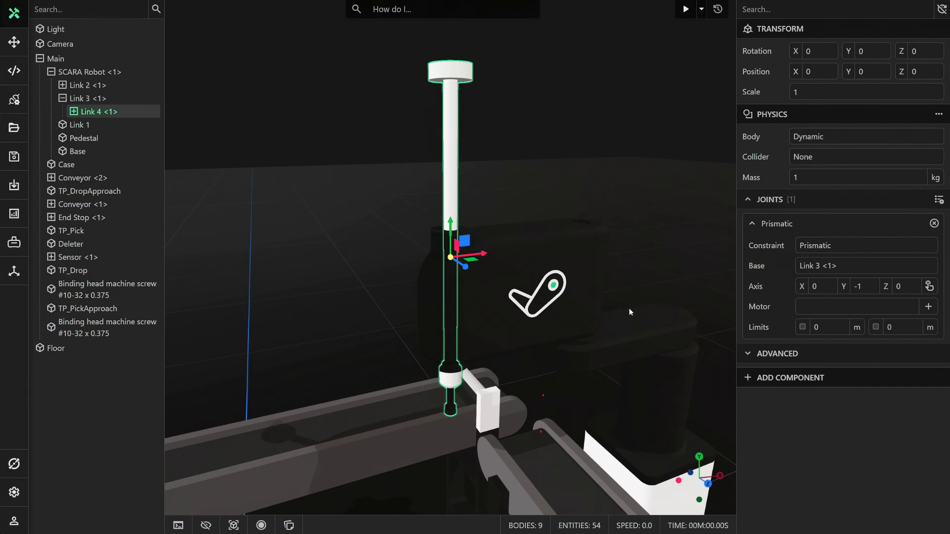
pyautogui.click(632, 325)
pyautogui.click(765, 309)
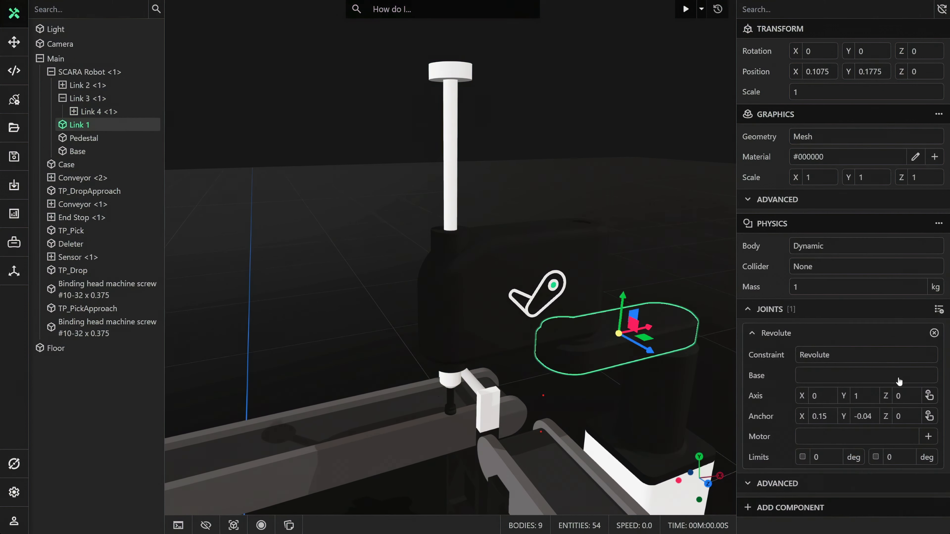
pyautogui.click(929, 437)
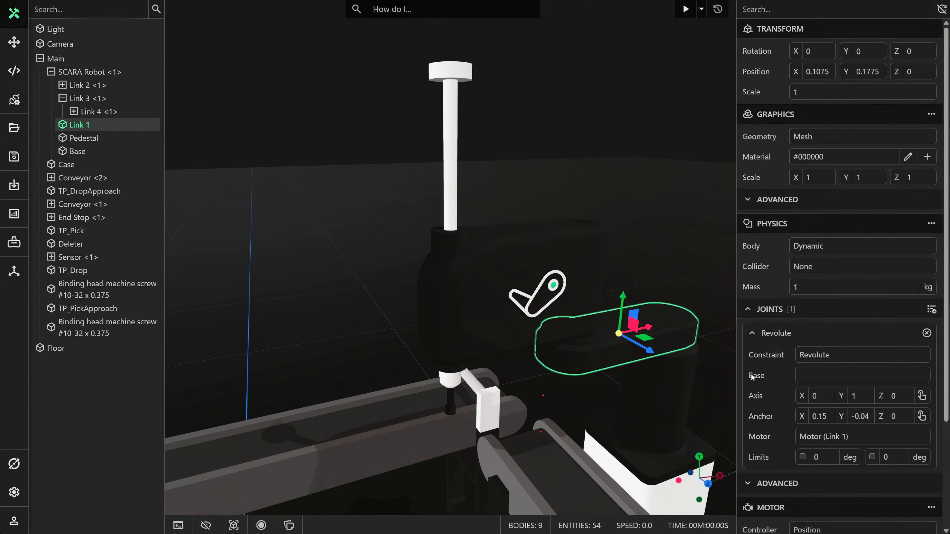
pyautogui.click(107, 85)
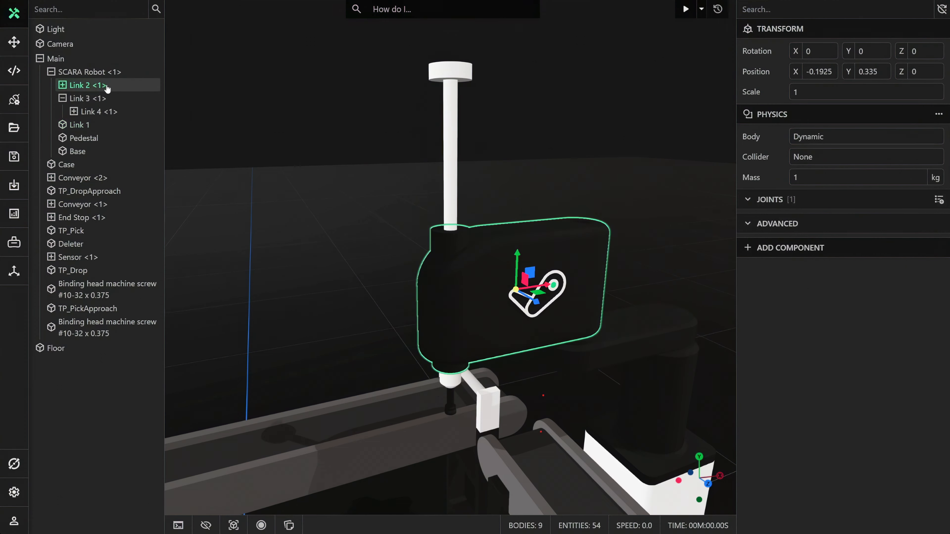
pyautogui.click(810, 206)
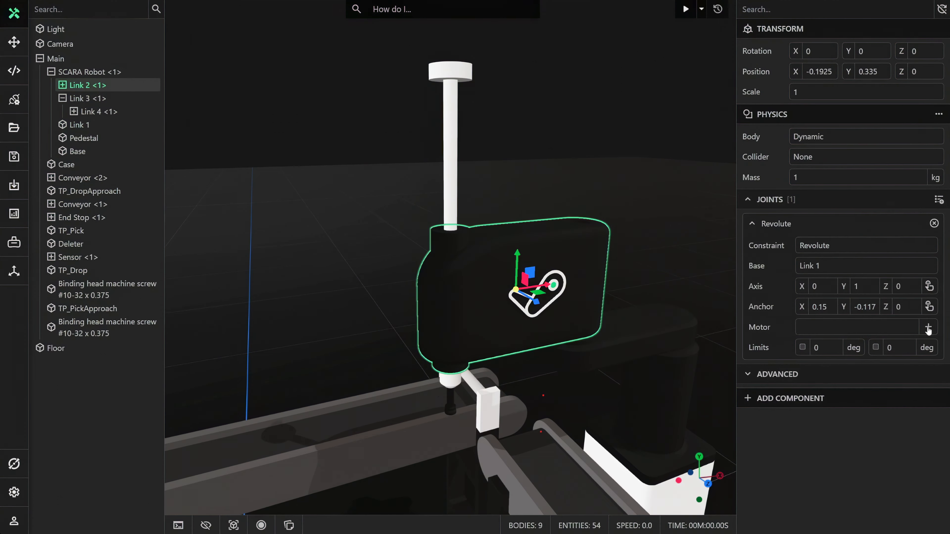
pyautogui.click(928, 331)
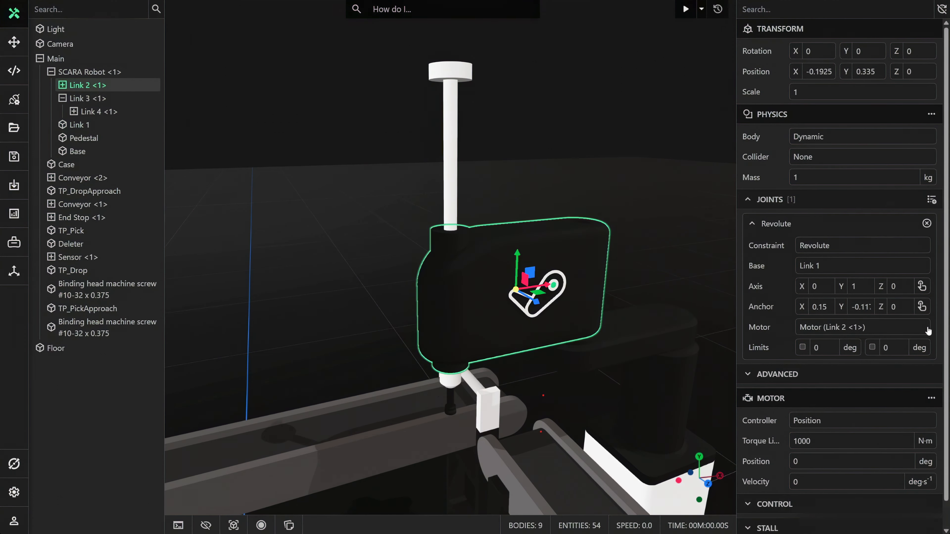
# Add a motor to Link 3 <1>'s revolute joint and another to Link 4 <1>'s prismatic joint.
pyautogui.click(116, 101)
pyautogui.click(928, 327)
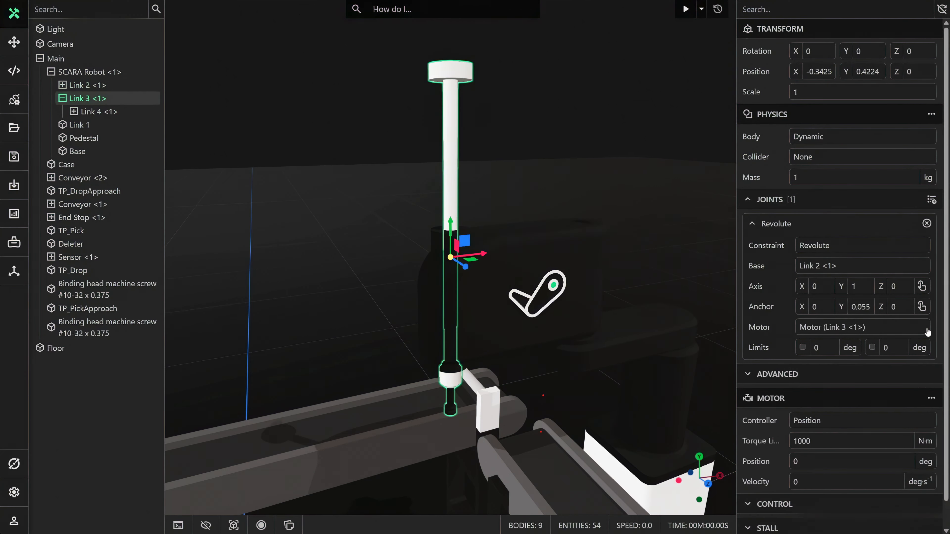
pyautogui.click(120, 113)
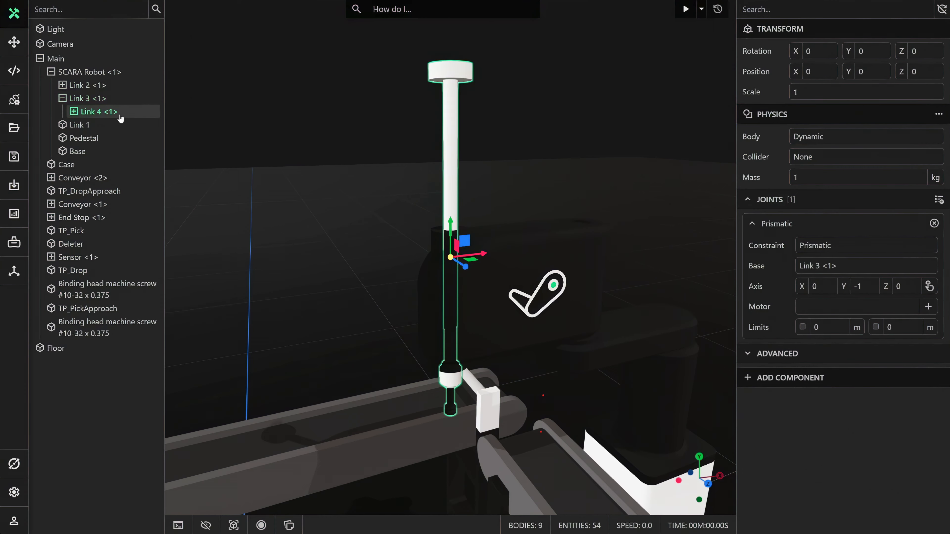
pyautogui.click(928, 307)
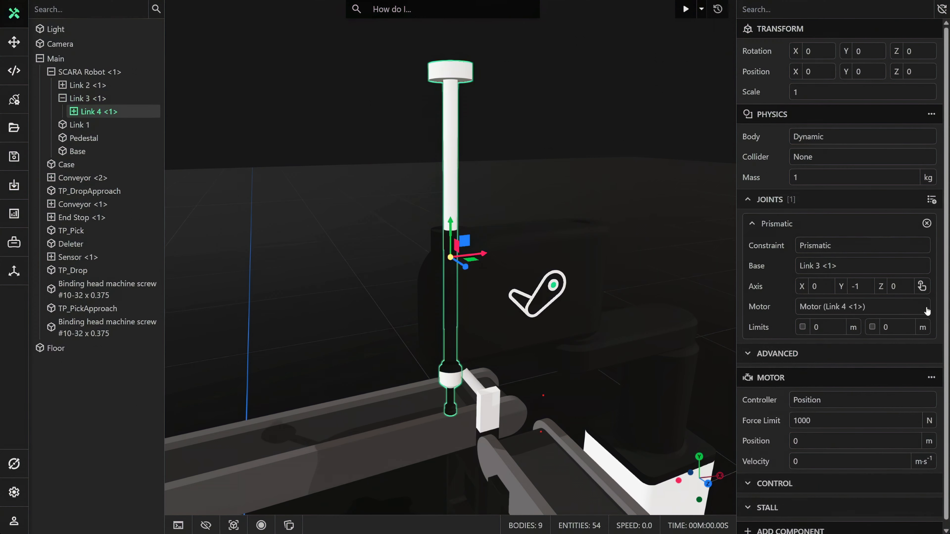
# Run the simulation to check that the motorized arm holds its position, then reset it and return to editing.
pyautogui.click(611, 254)
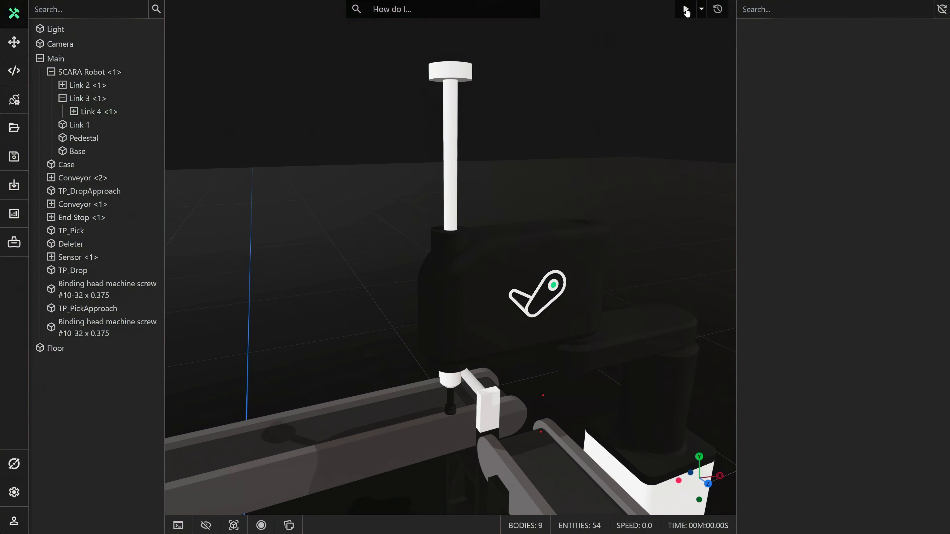
pyautogui.moveTo(632, 186); pyautogui.dragTo(660, 191, button='middle')
pyautogui.scroll(-2, 594, 283)
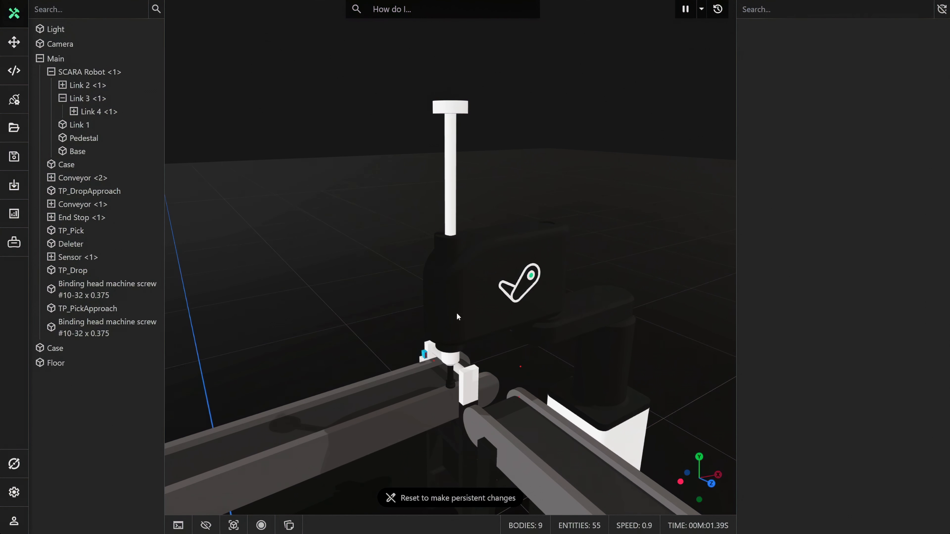
pyautogui.click(14, 41)
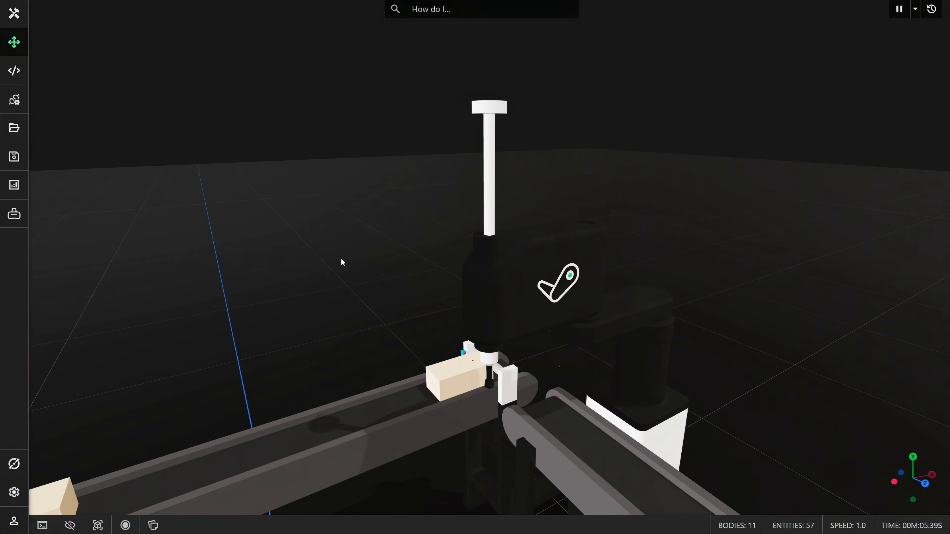
pyautogui.click(931, 9)
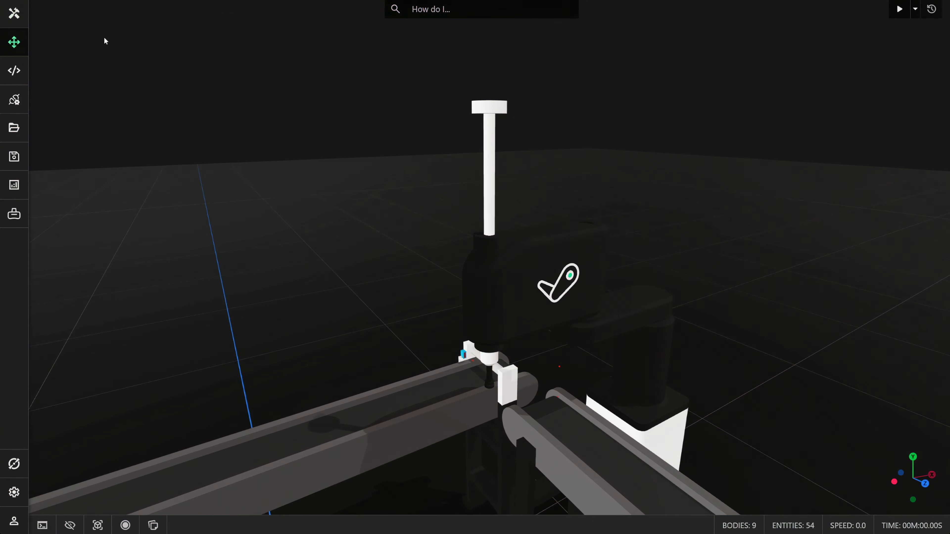
pyautogui.click(15, 13)
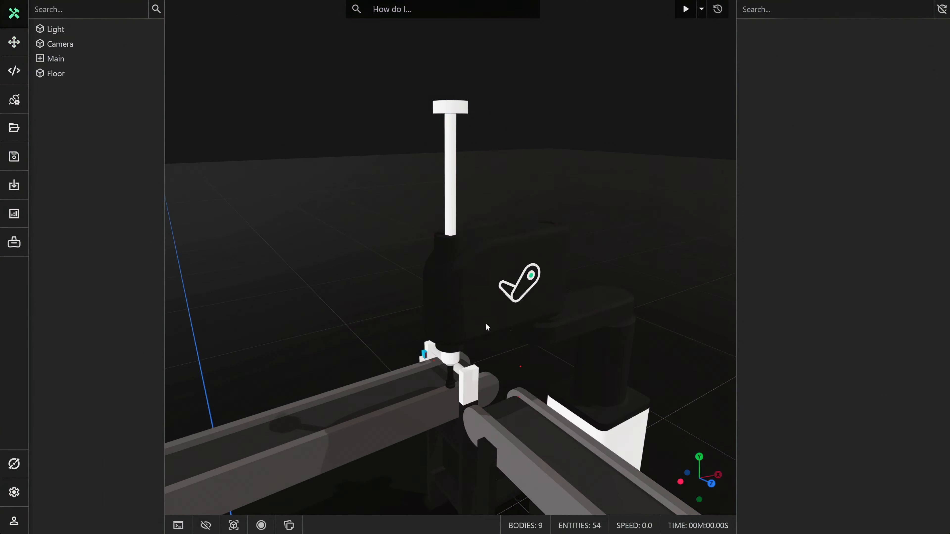
# Add a Suction Gripper component to the Gripper at the end of Link 4 <1>.
pyautogui.doubleClick(453, 386)
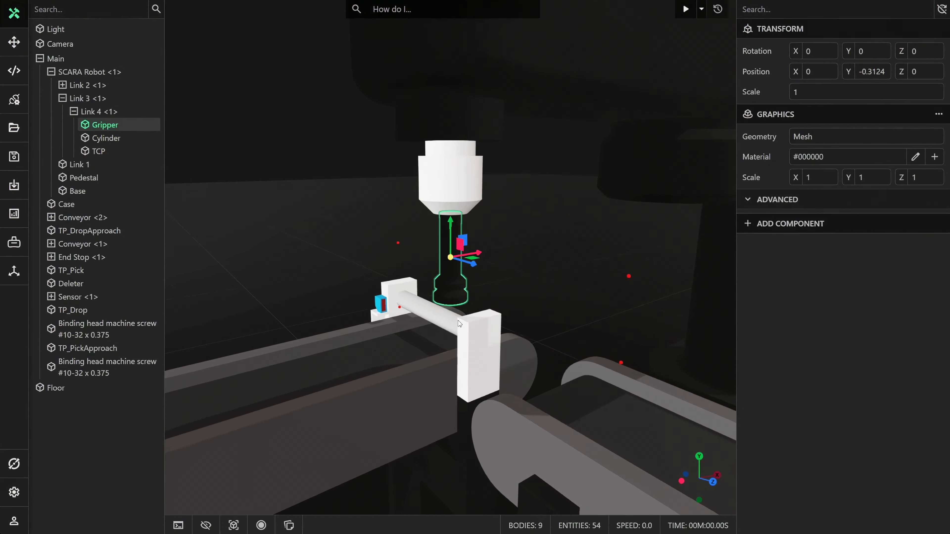
pyautogui.click(805, 225)
pyautogui.write('suct')
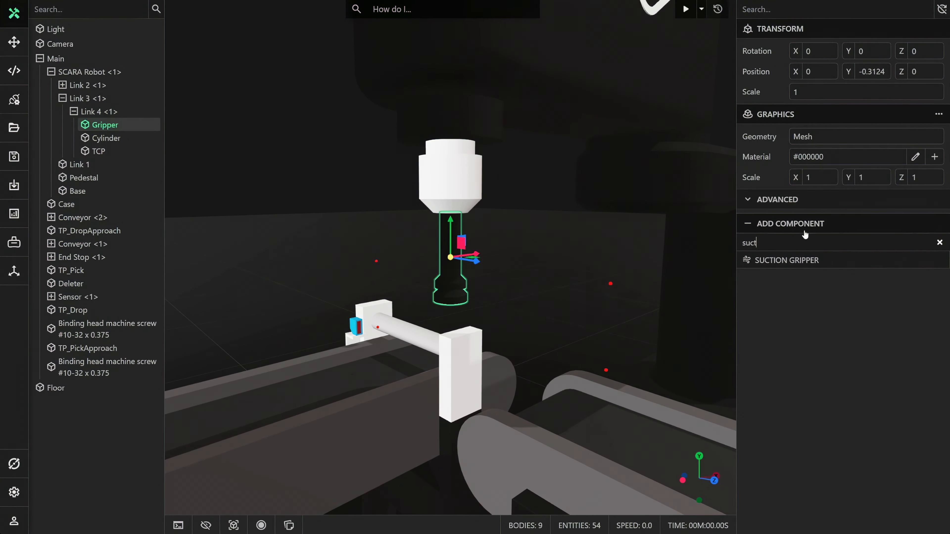
pyautogui.click(800, 262)
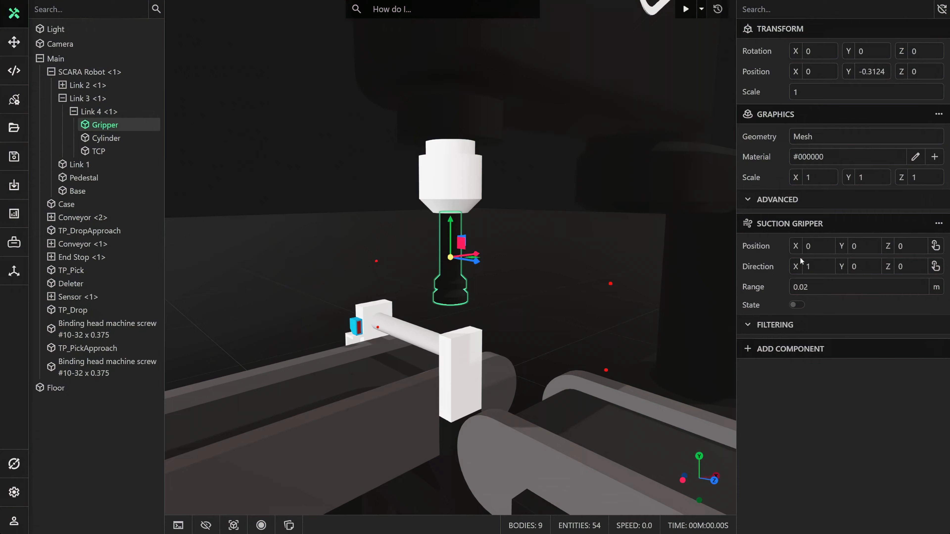
# Place the Suction Gripper's position and direction on the gripper tip's bottom face, and set its range to 0.002 m.
pyautogui.click(935, 246)
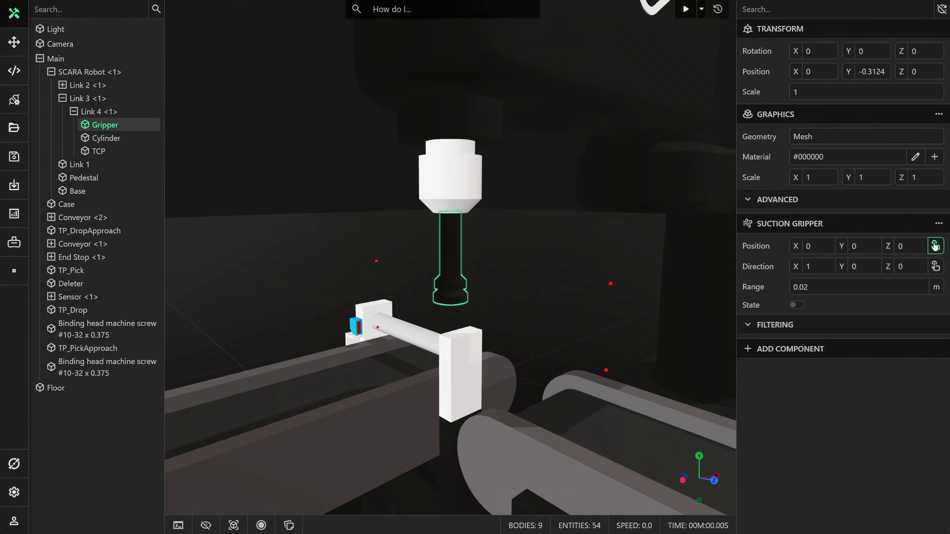
pyautogui.click(454, 308)
pyautogui.click(935, 266)
pyautogui.click(444, 308)
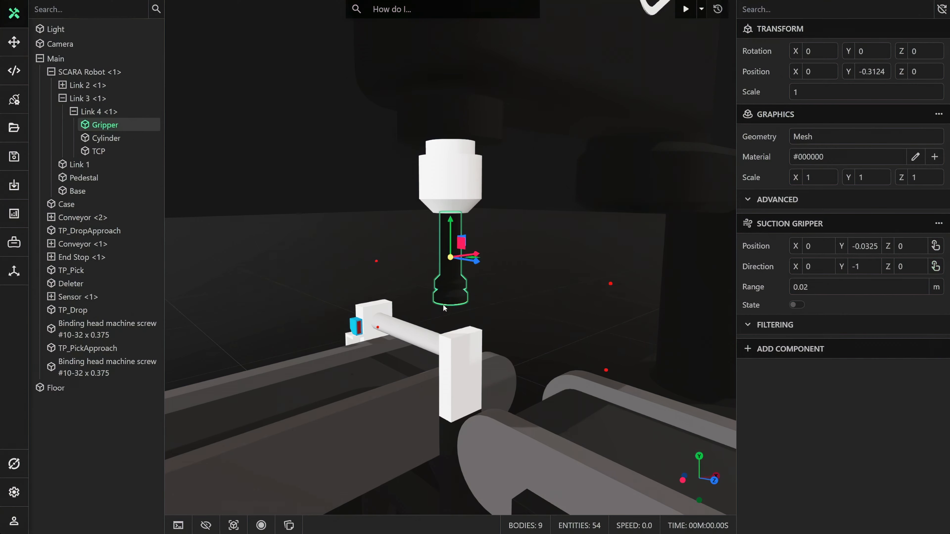
pyautogui.click(803, 287)
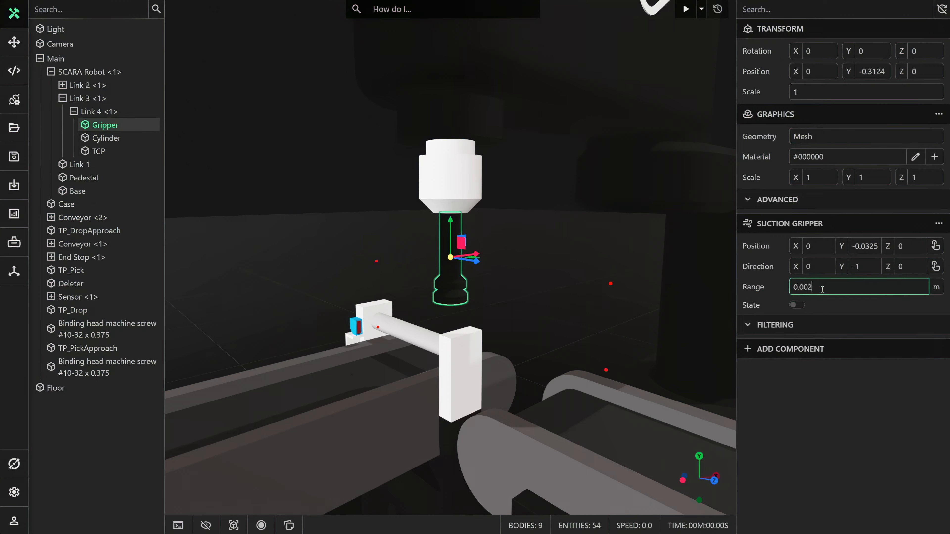
pyautogui.click(557, 277)
# Add a Robot Controller component to SCARA Robot <1> and assign the TCP entity as its TCP.
pyautogui.moveTo(558, 276); pyautogui.dragTo(564, 314)
pyautogui.scroll(-5, 566, 313)
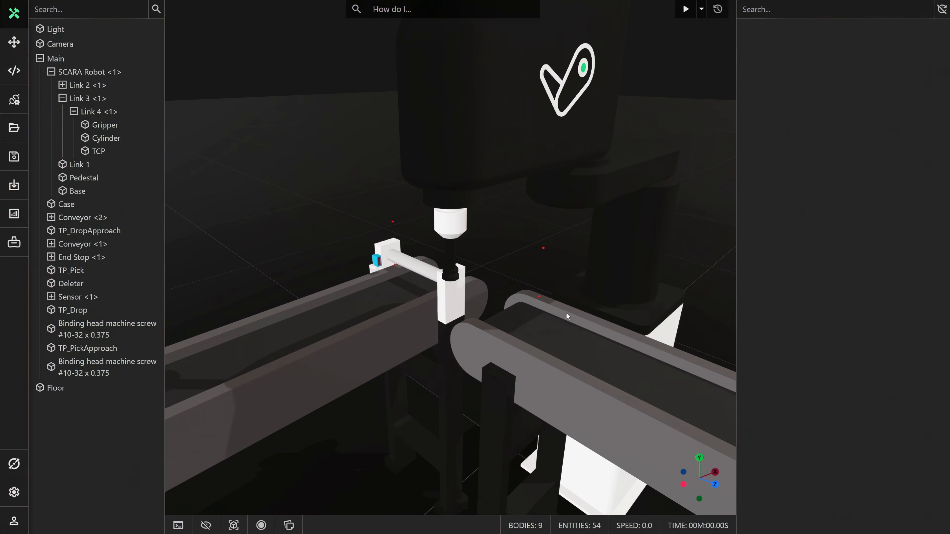
pyautogui.scroll(-3, 531, 306)
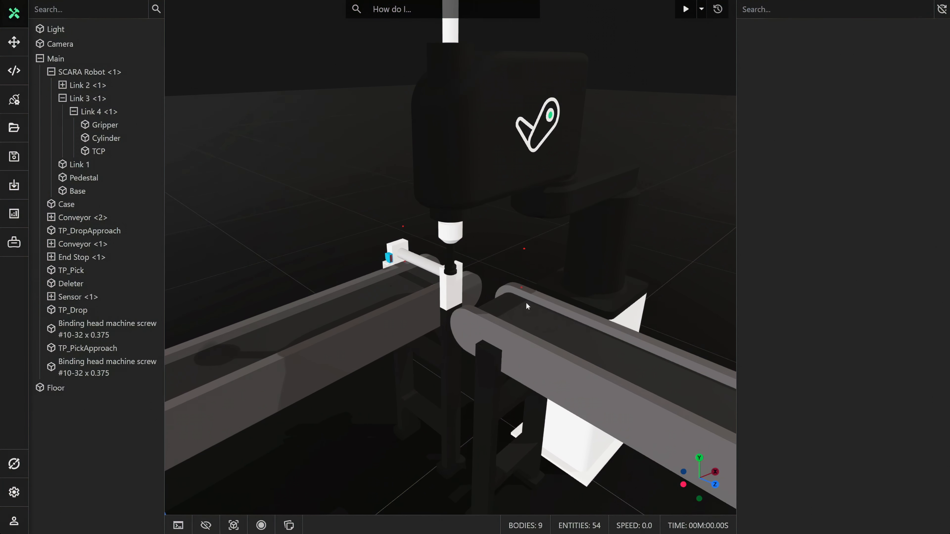
pyautogui.scroll(-3, 526, 302)
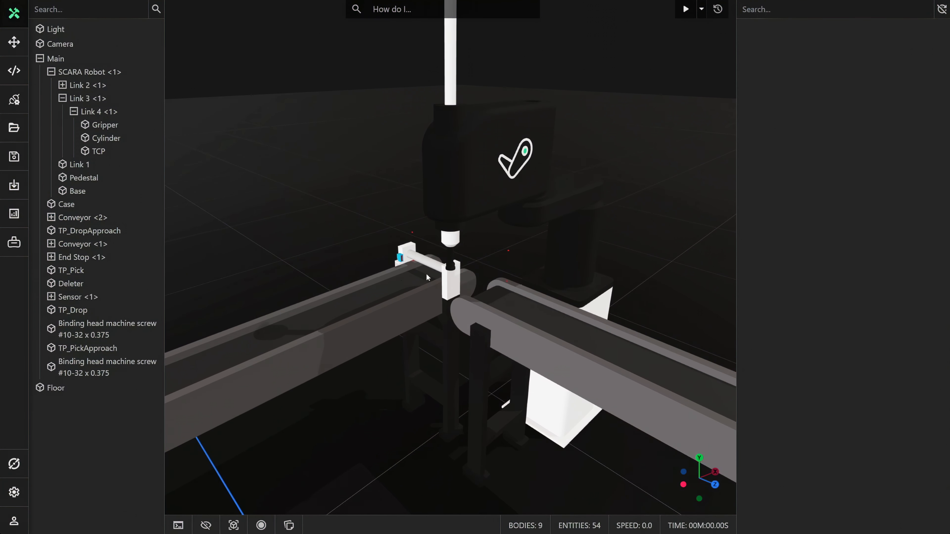
pyautogui.click(93, 98)
pyautogui.click(62, 98)
pyautogui.click(81, 72)
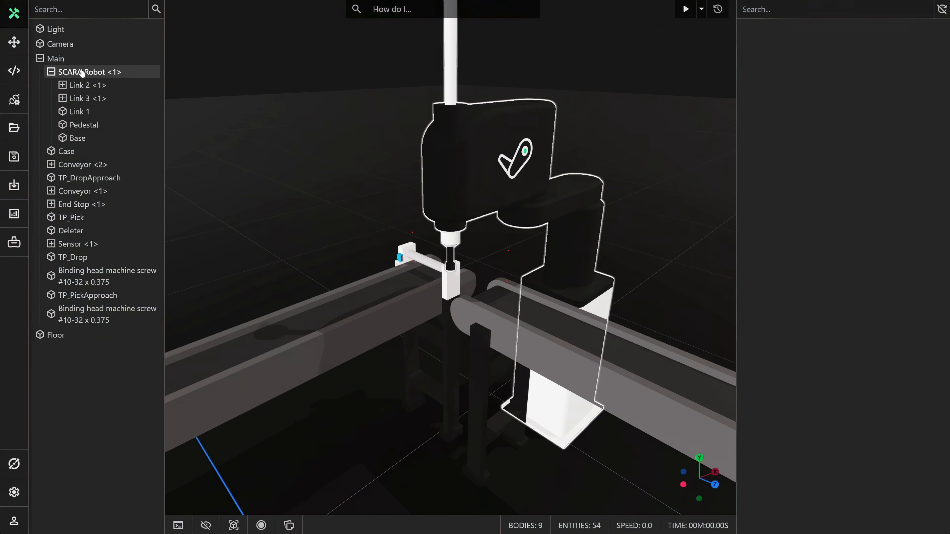
pyautogui.click(82, 72)
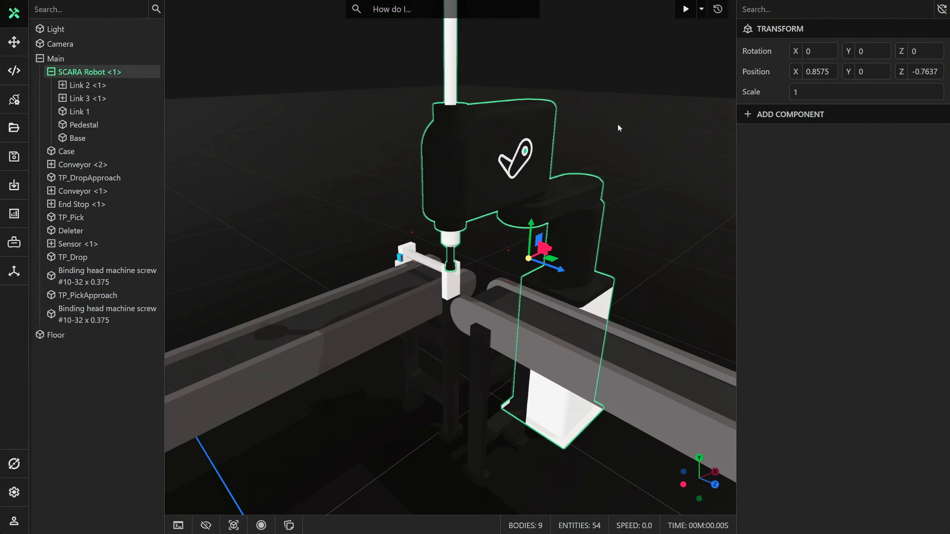
pyautogui.moveTo(618, 125); pyautogui.dragTo(641, 125, button='middle')
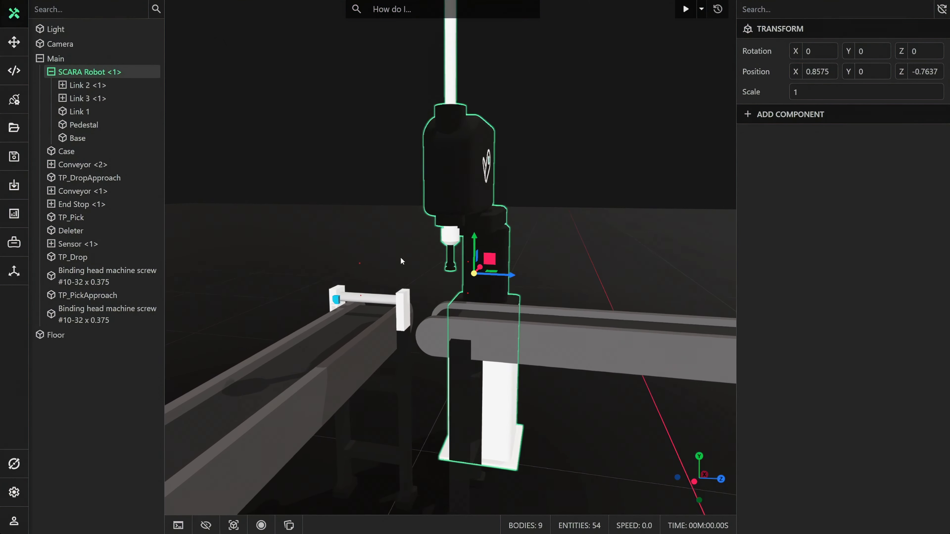
pyautogui.scroll(2, 401, 261)
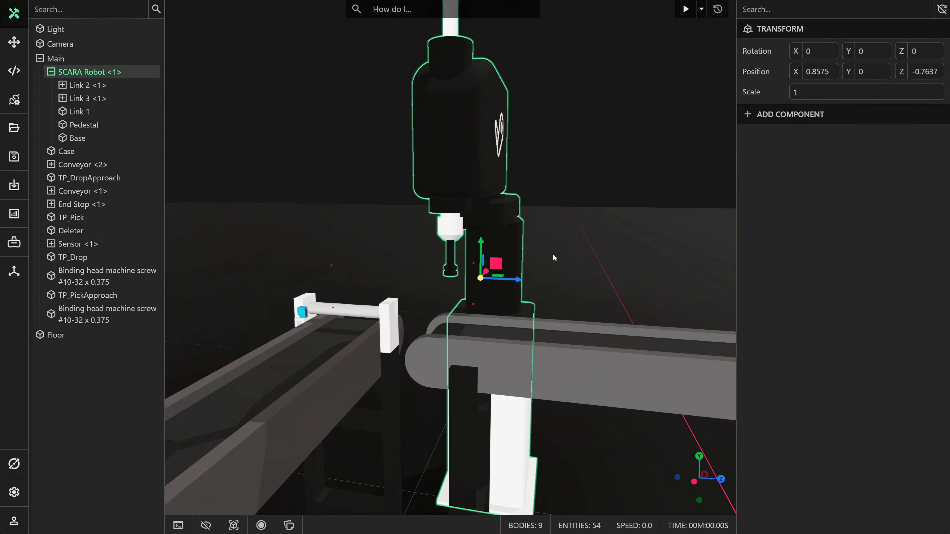
pyautogui.moveTo(554, 257); pyautogui.dragTo(616, 202, button='middle')
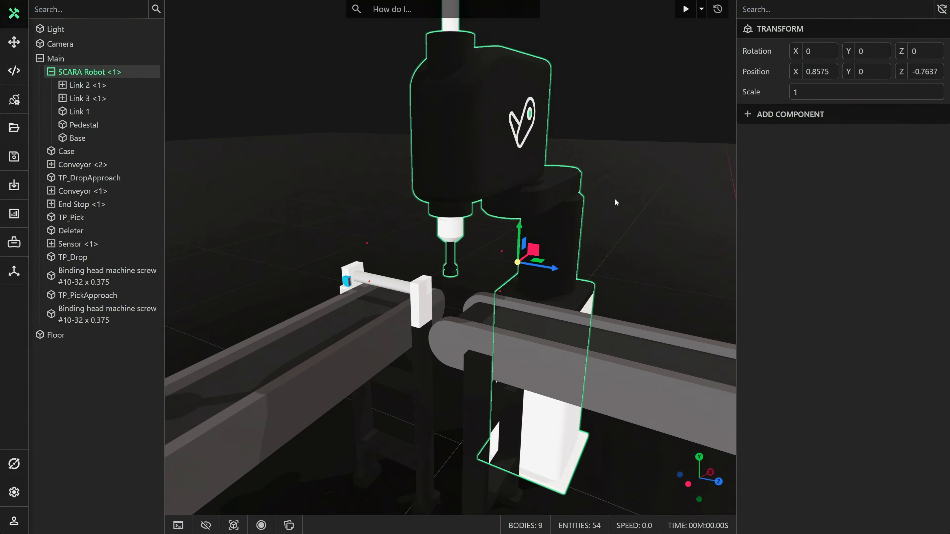
pyautogui.click(764, 119)
pyautogui.write('robo')
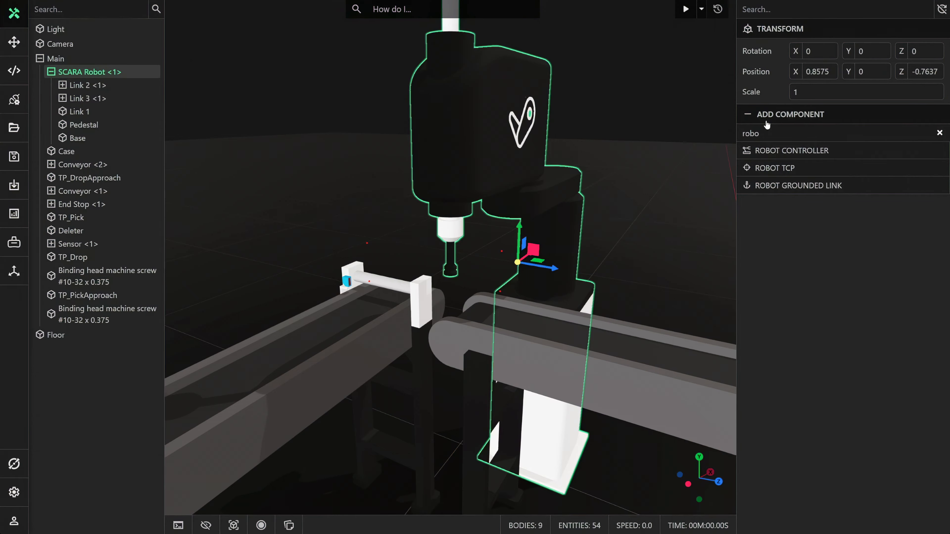
pyautogui.click(780, 150)
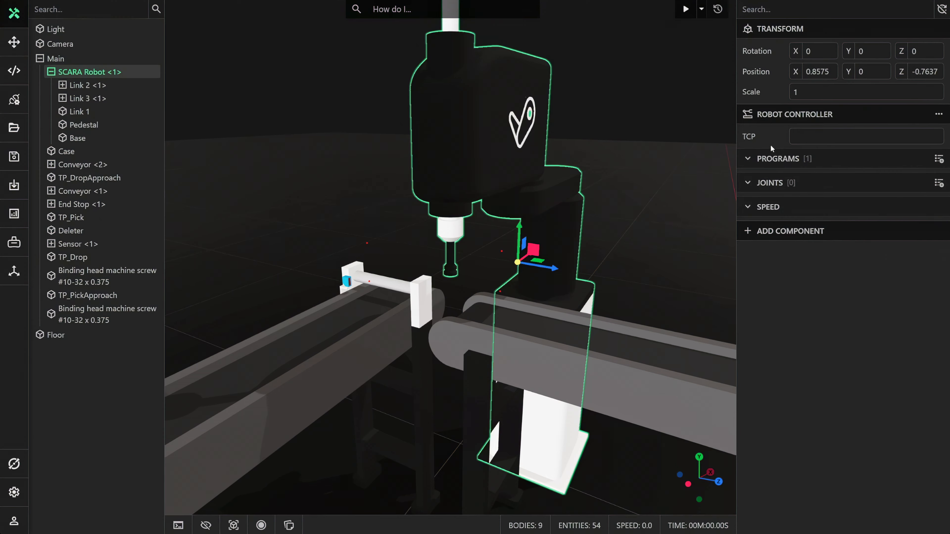
pyautogui.click(809, 138)
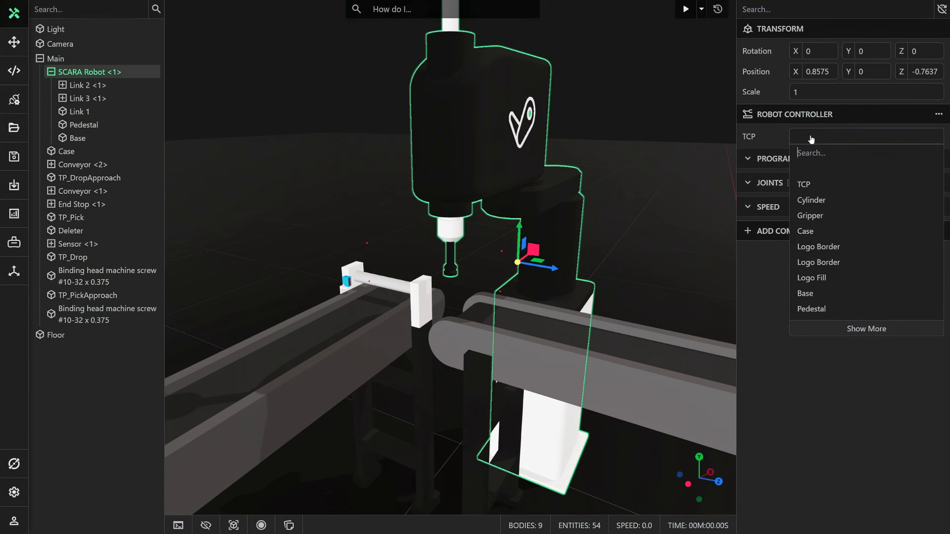
pyautogui.click(810, 184)
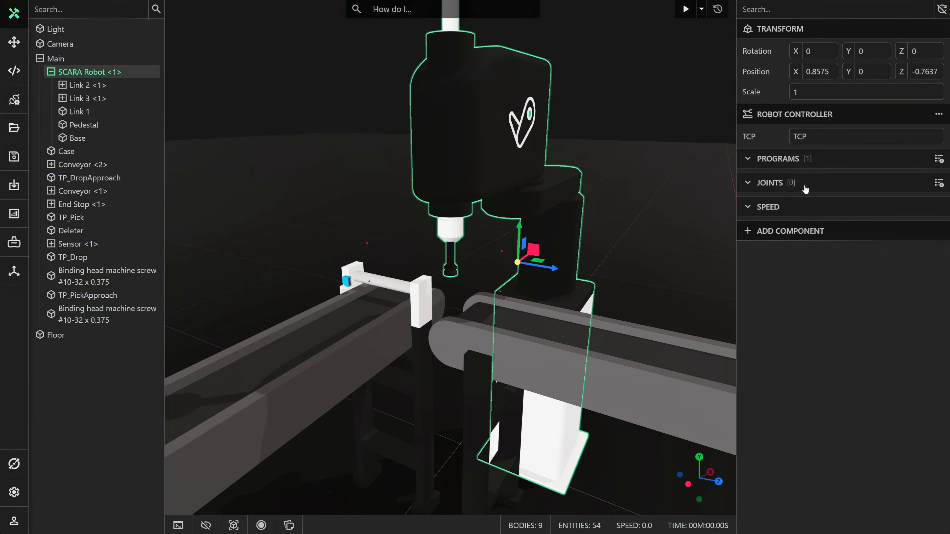
# Set the Robot Controller's joint speed to 1000% and its joint acceleration to 2000%.
pyautogui.click(801, 207)
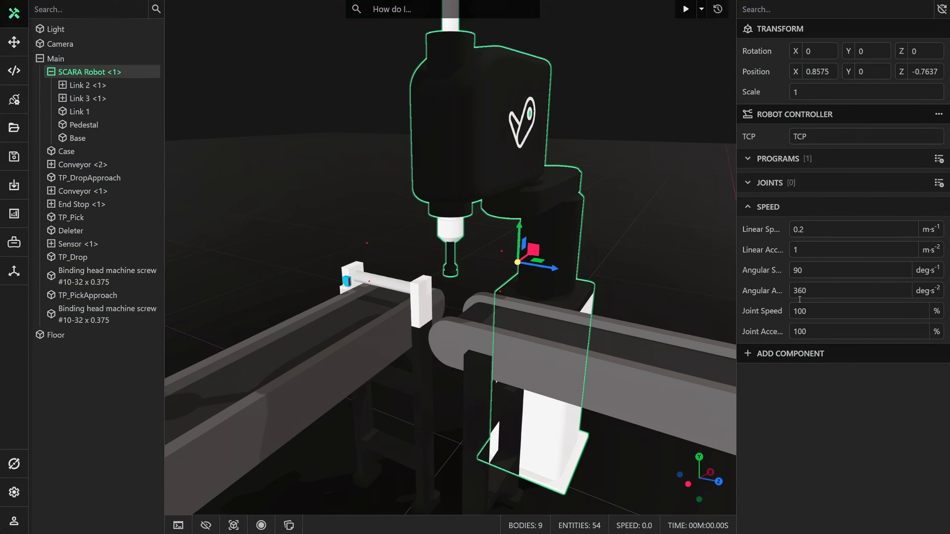
pyautogui.click(808, 312)
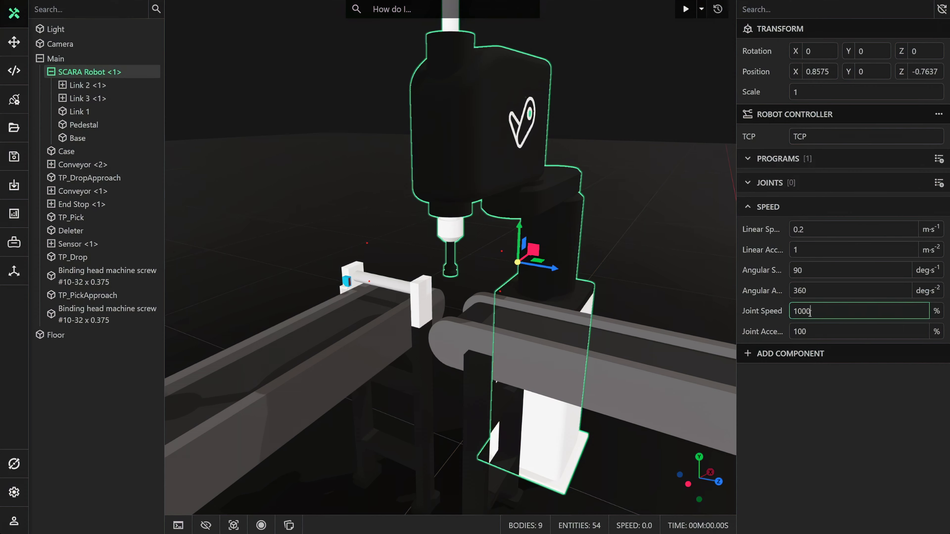
pyautogui.moveTo(799, 332); pyautogui.dragTo(793, 332)
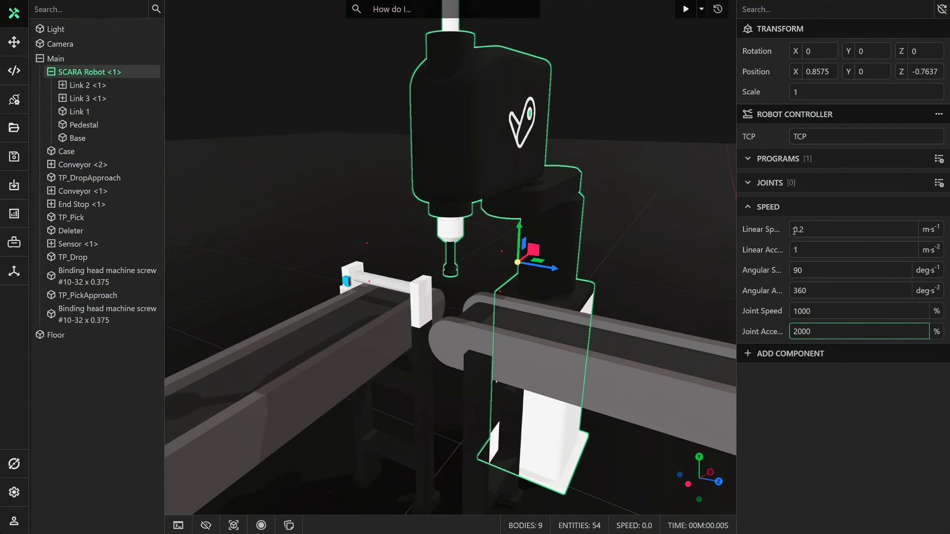
pyautogui.click(781, 207)
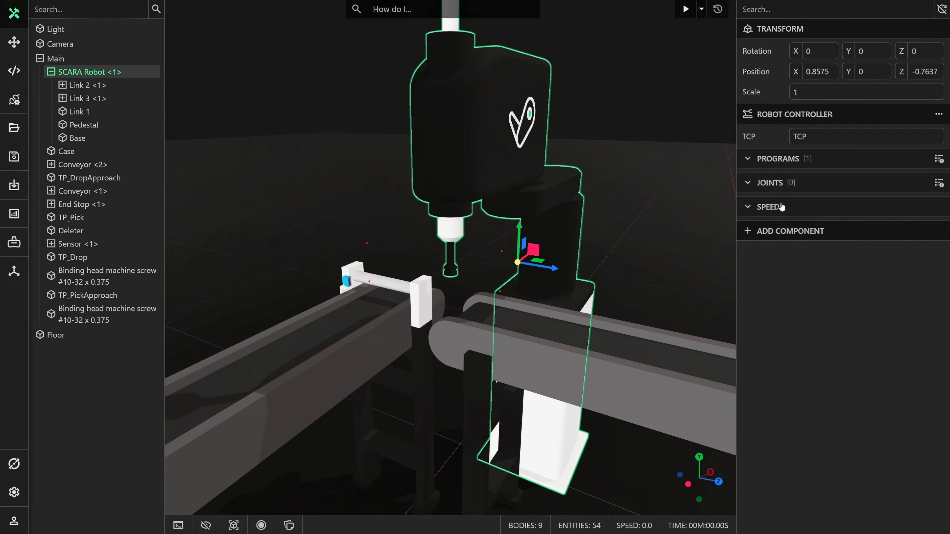
# Add a Joint Move instruction targeting TP_PickApproach to the Robot Controller's Main program.
pyautogui.click(754, 160)
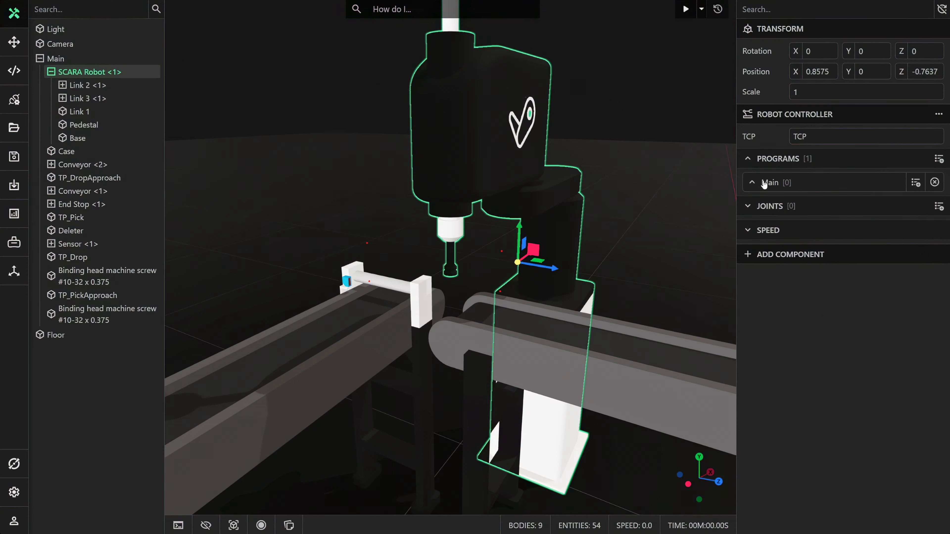
pyautogui.click(916, 183)
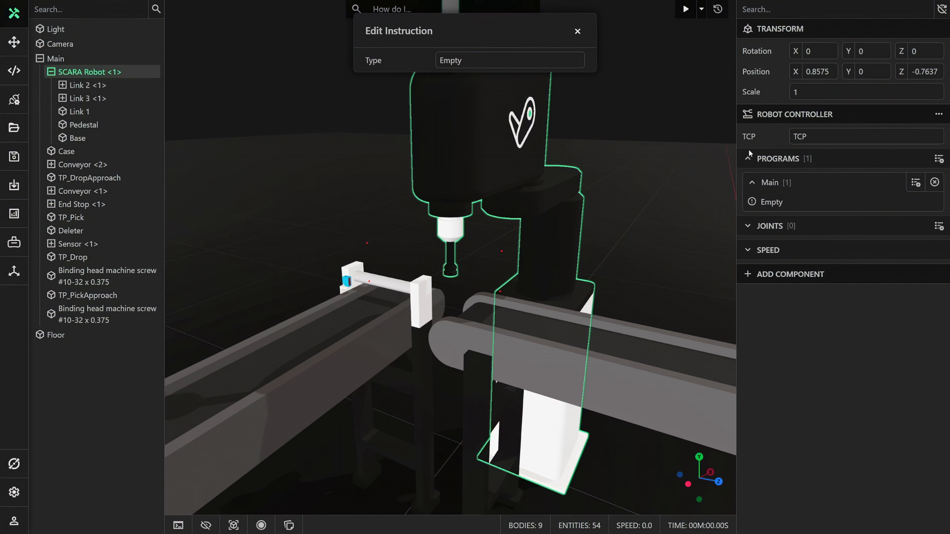
pyautogui.click(524, 65)
pyautogui.click(462, 143)
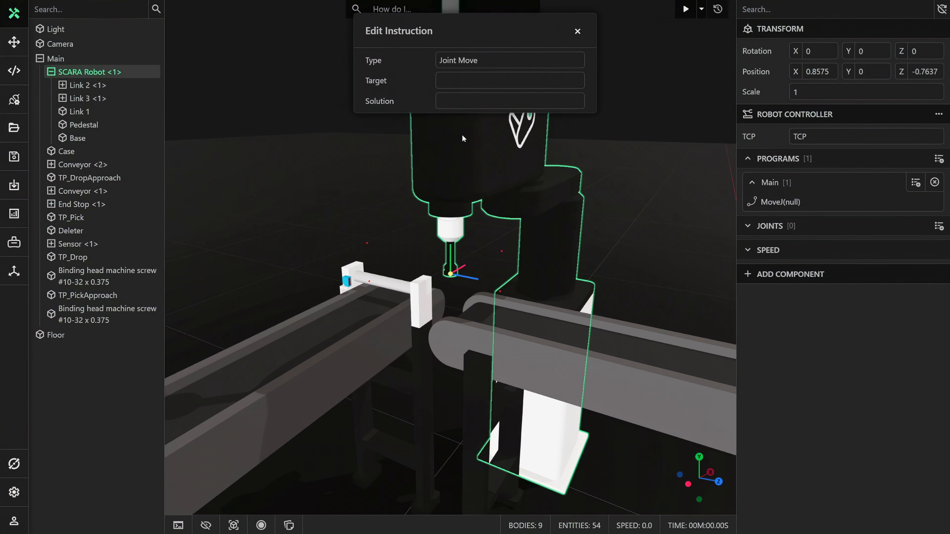
pyautogui.click(463, 86)
pyautogui.write('tp')
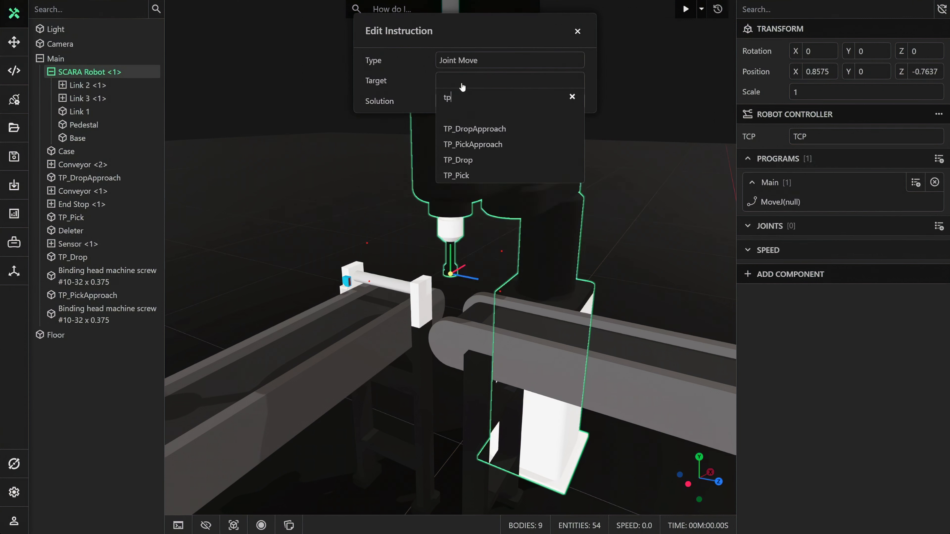
pyautogui.click(478, 145)
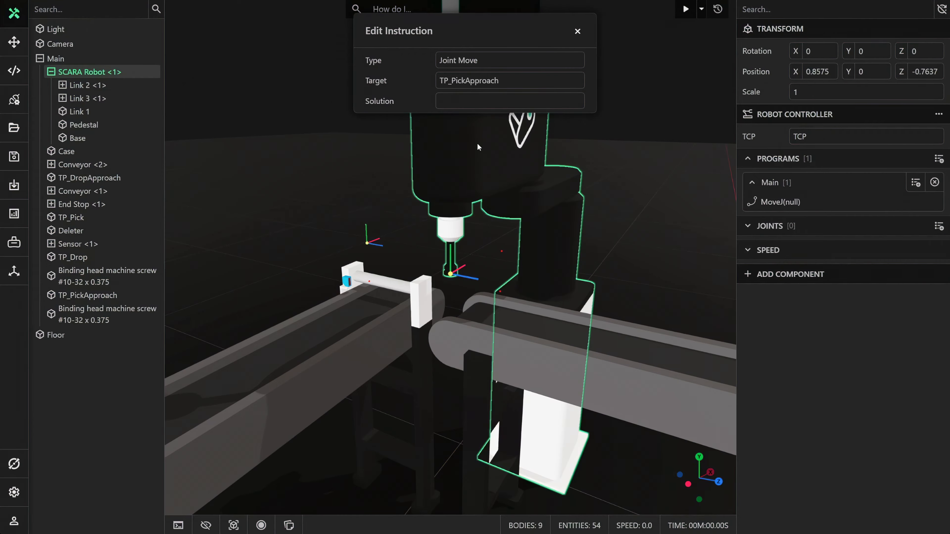
pyautogui.click(577, 32)
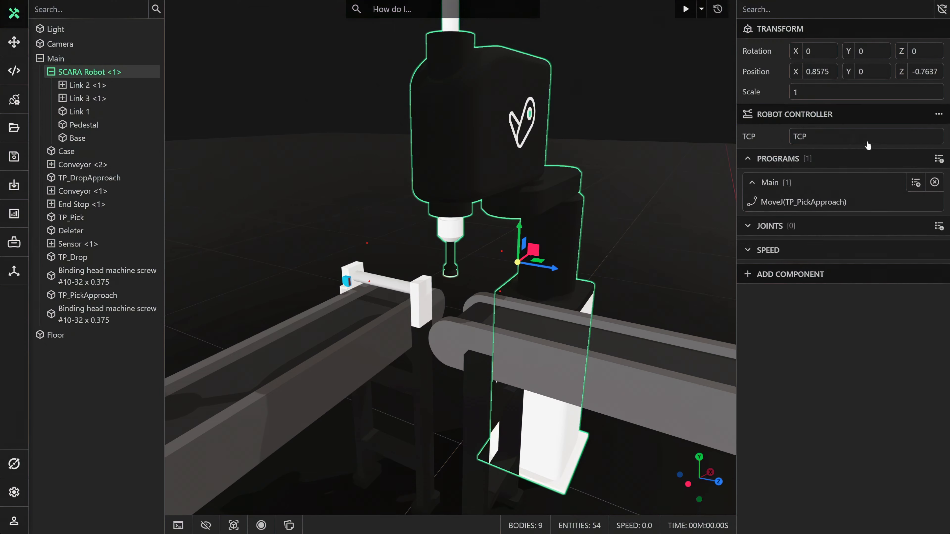
# Add an Await Signal instruction after the joint move in the Main program, leaving its signal unassigned.
pyautogui.click(916, 183)
pyautogui.click(501, 68)
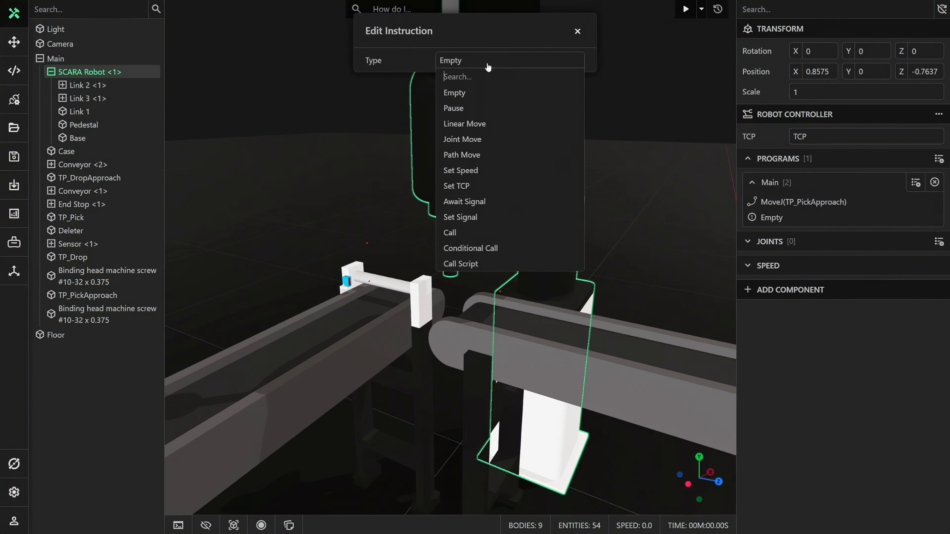
pyautogui.click(466, 201)
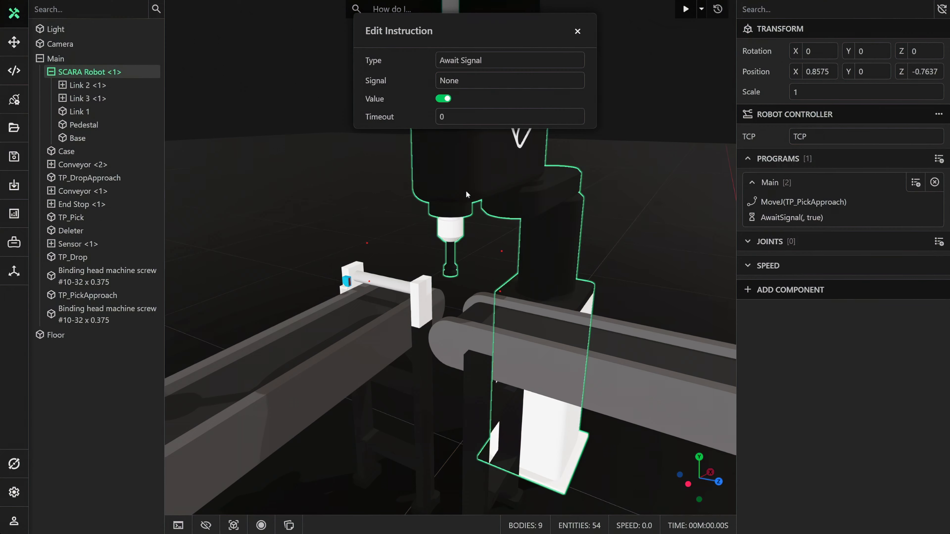
pyautogui.click(453, 80)
pyautogui.click(454, 81)
pyautogui.click(577, 32)
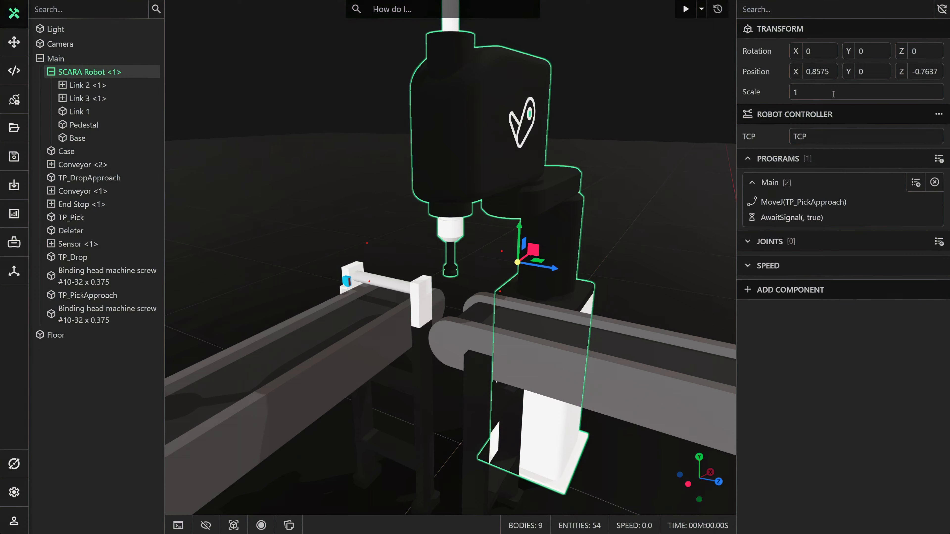
# Add two new variables to the Robot Controller's I/O.
pyautogui.click(936, 116)
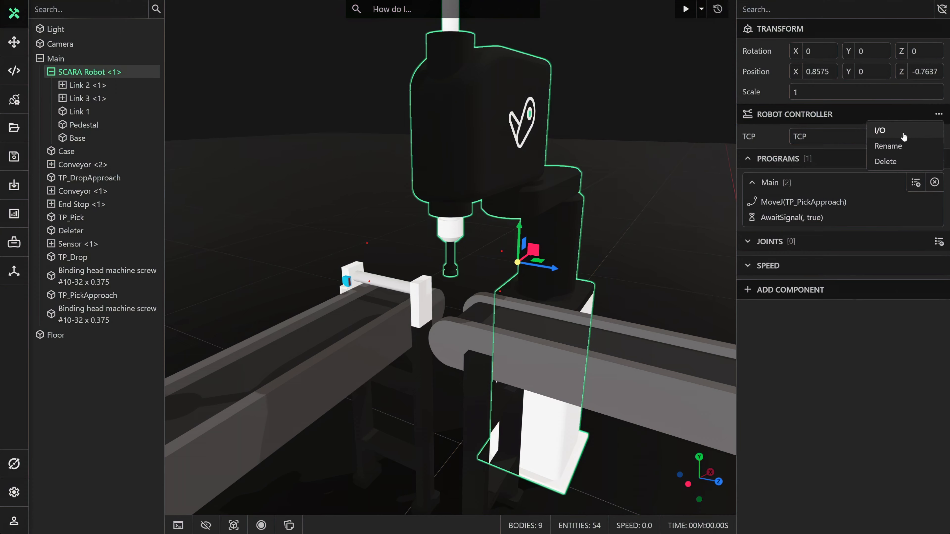
pyautogui.click(893, 133)
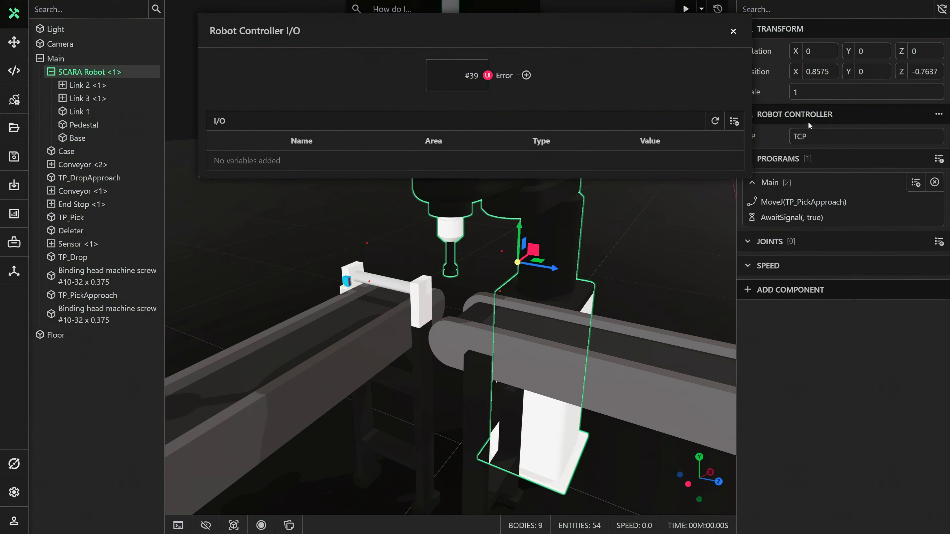
pyautogui.click(734, 122)
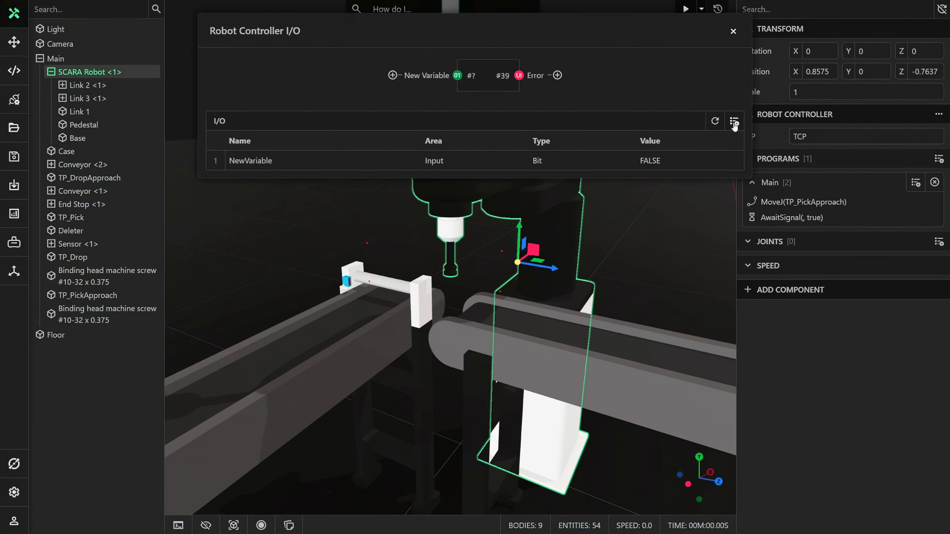
pyautogui.click(734, 122)
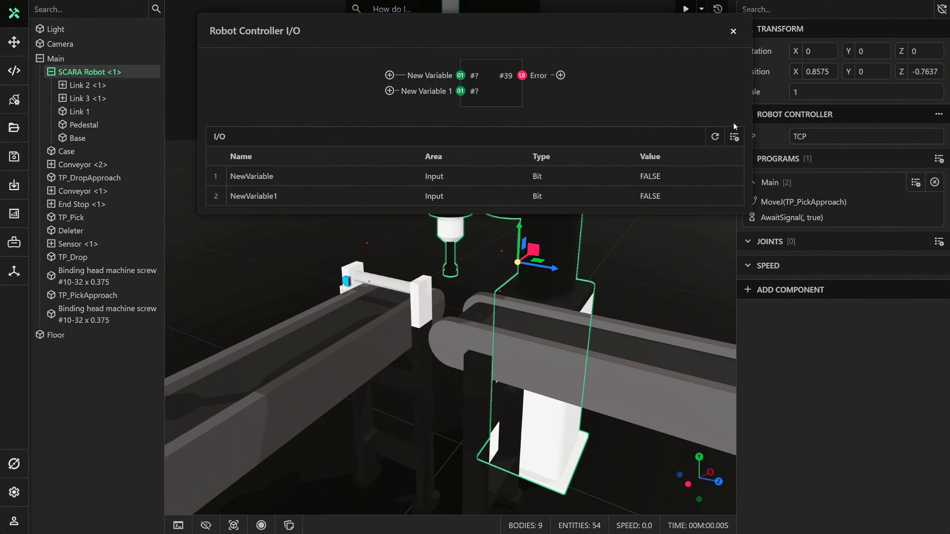
# Rename the first Robot Controller I/O variable to Sensor and the second to Gripper.
pyautogui.doubleClick(270, 179)
pyautogui.write('Sensor')
pyautogui.press('Return')
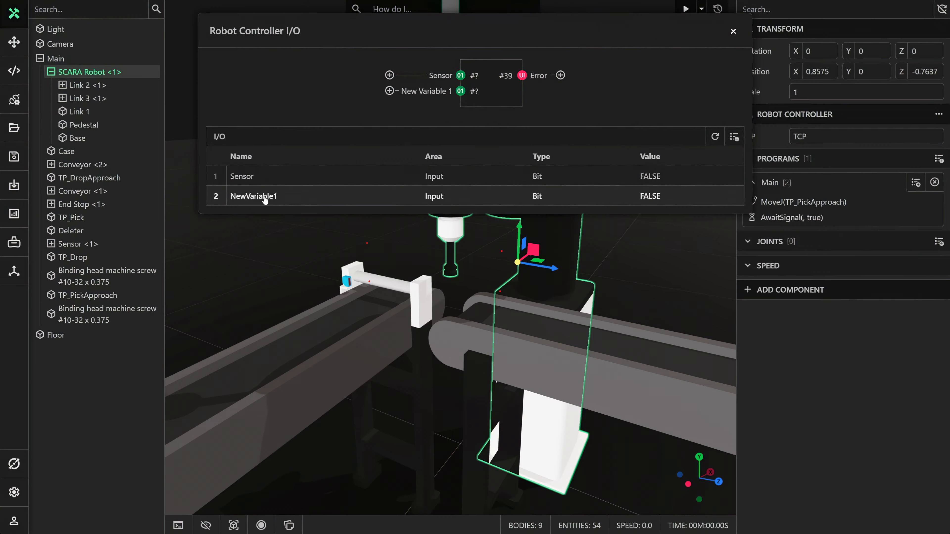
pyautogui.doubleClick(265, 196)
pyautogui.write('Gripper')
pyautogui.press('Return')
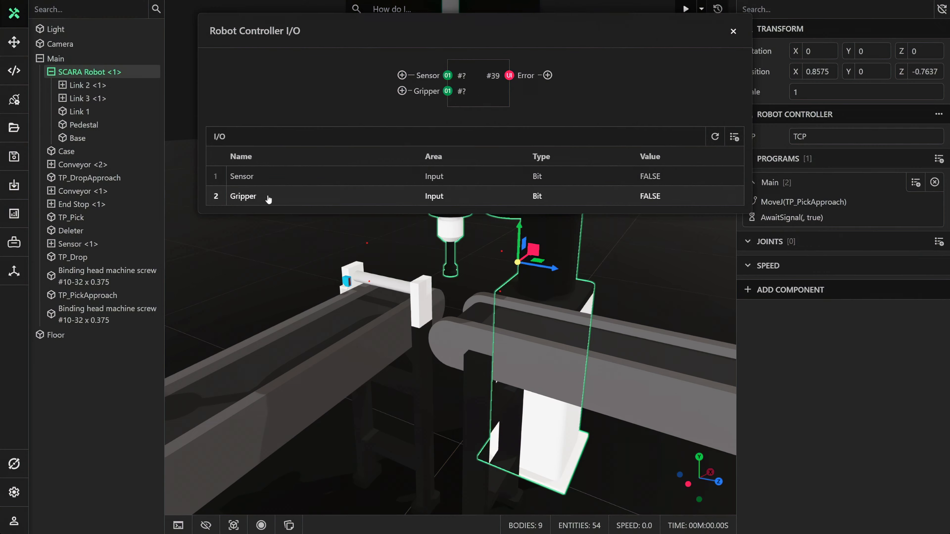
# Set the Gripper variable's area to Output and link the Sensor input to the State of the Emitter's distance sensor.
pyautogui.click(433, 197)
pyautogui.click(434, 213)
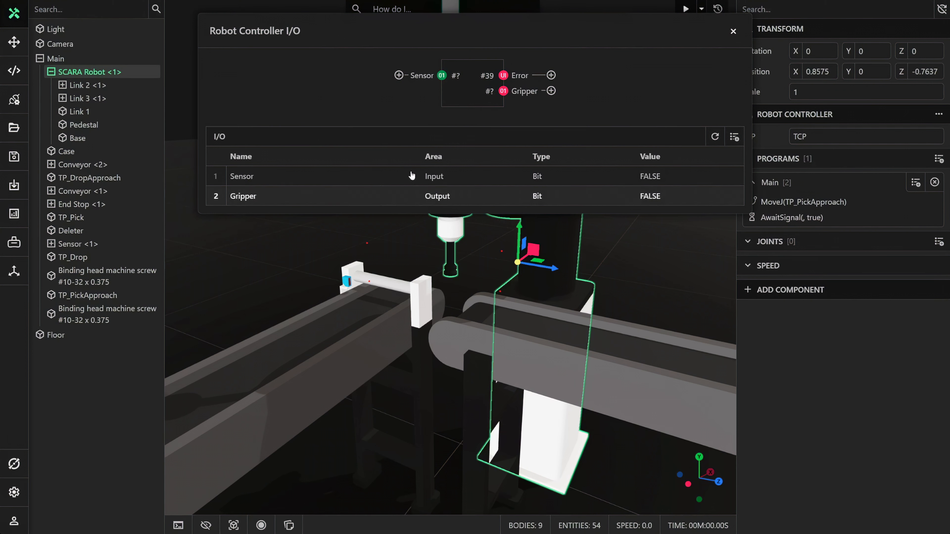
pyautogui.click(399, 75)
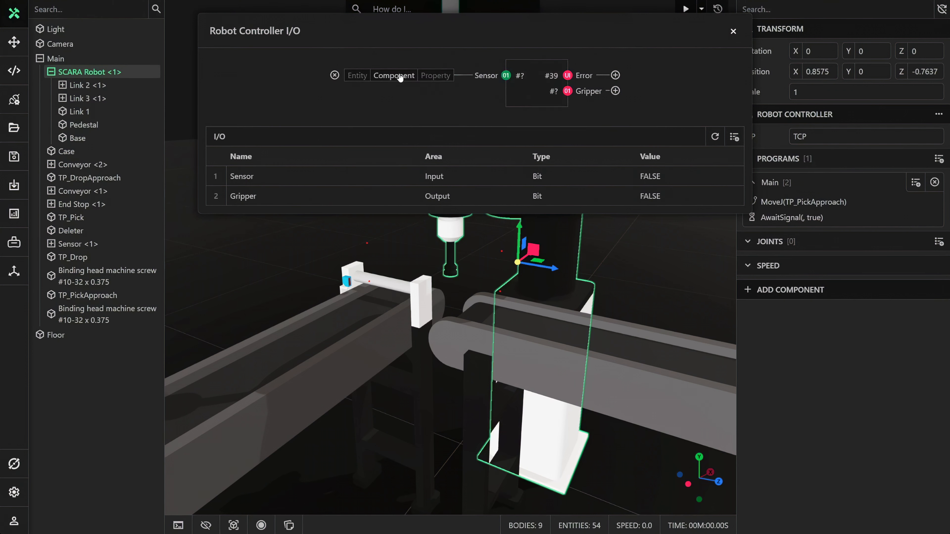
pyautogui.click(361, 79)
pyautogui.click(362, 100)
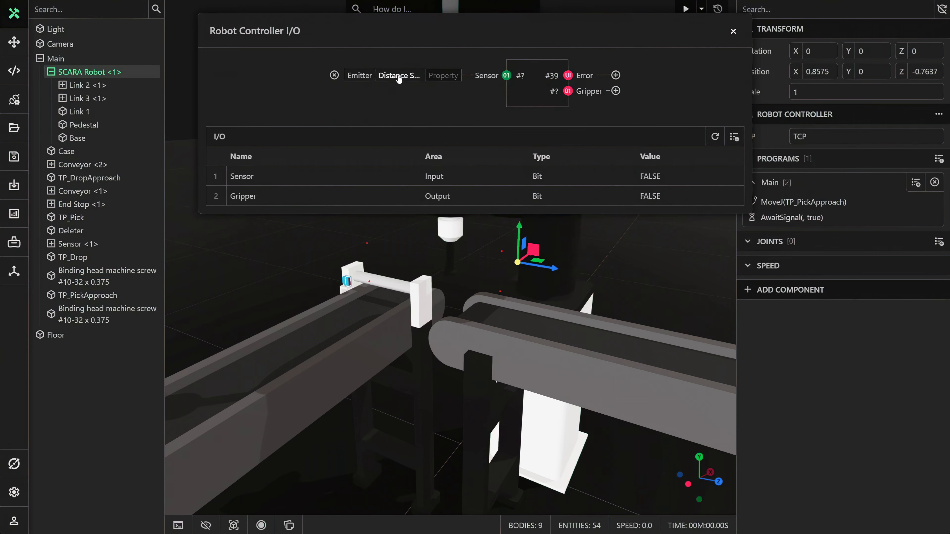
pyautogui.click(436, 76)
pyautogui.click(400, 112)
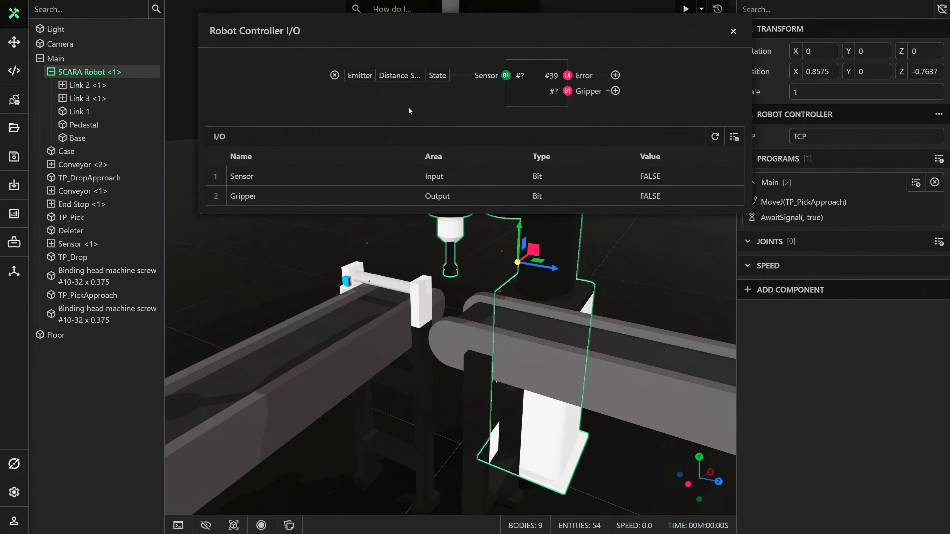
# Link the Gripper output to the State of the Gripper entity's suction gripper and close the I/O setup.
pyautogui.click(615, 91)
pyautogui.click(583, 92)
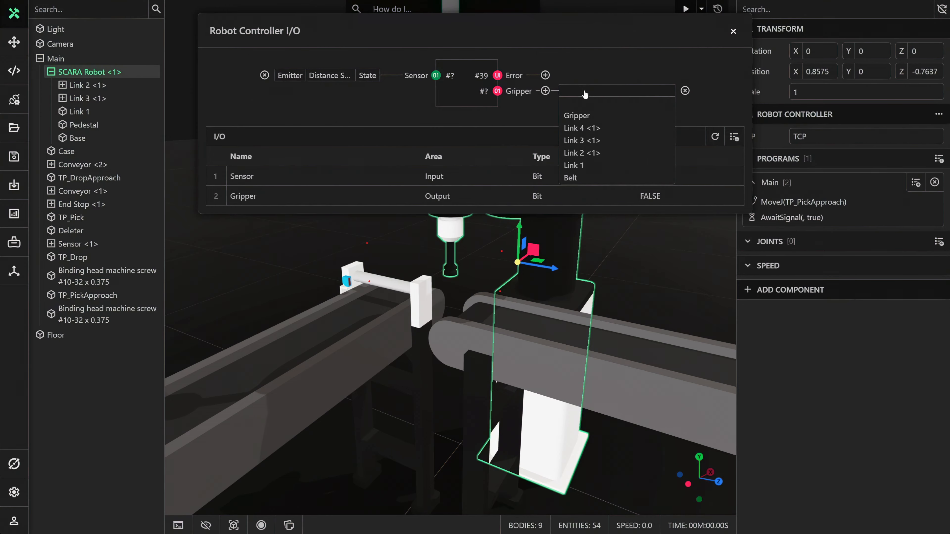
pyautogui.click(586, 116)
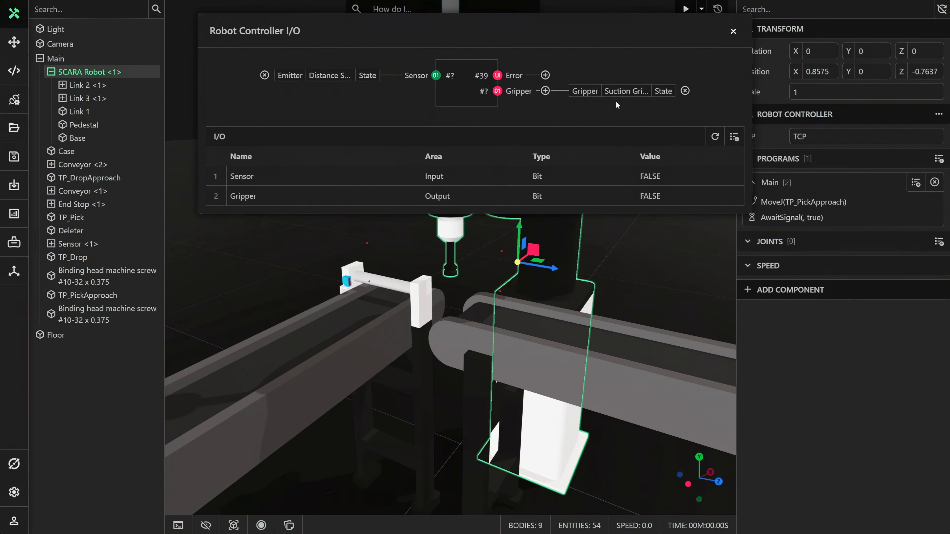
pyautogui.click(733, 31)
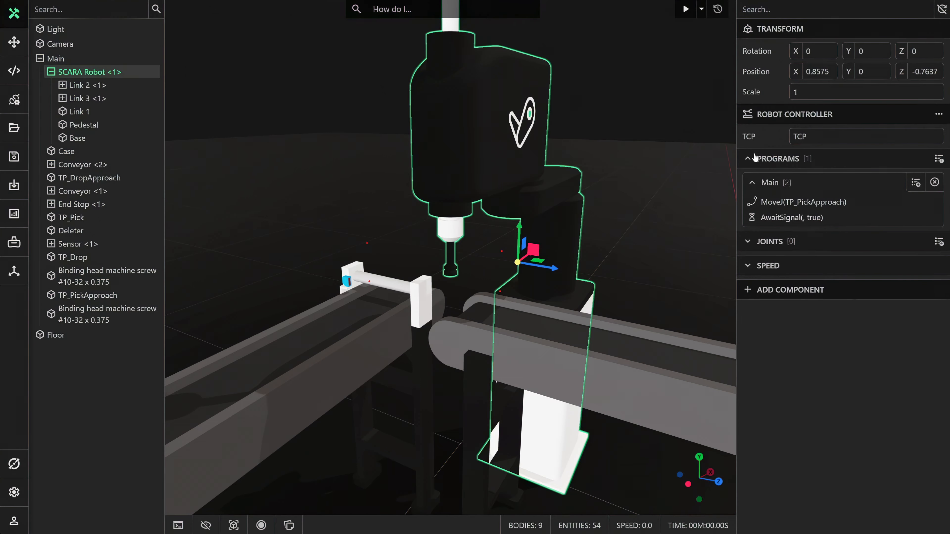
# Assign the Sensor signal to the Await Signal instruction in the Main program.
pyautogui.doubleClick(820, 216)
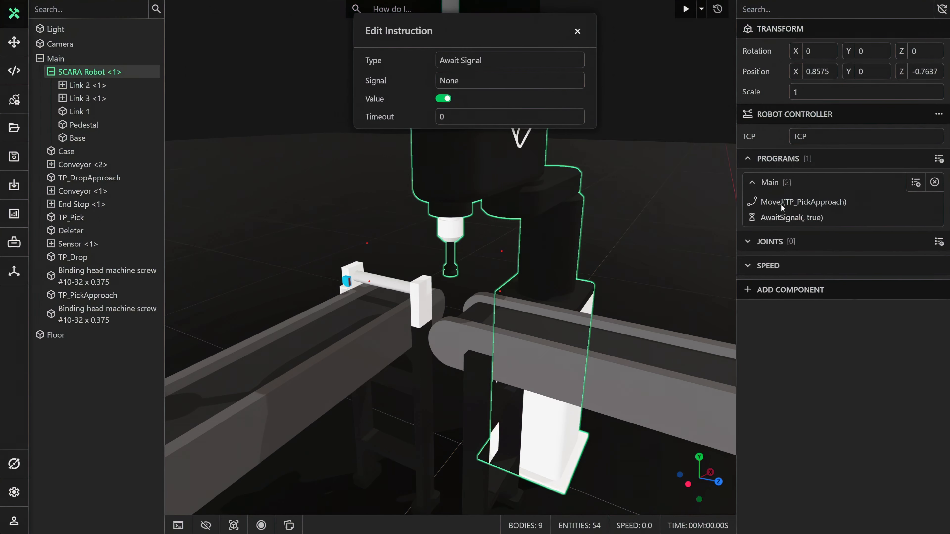
pyautogui.click(467, 81)
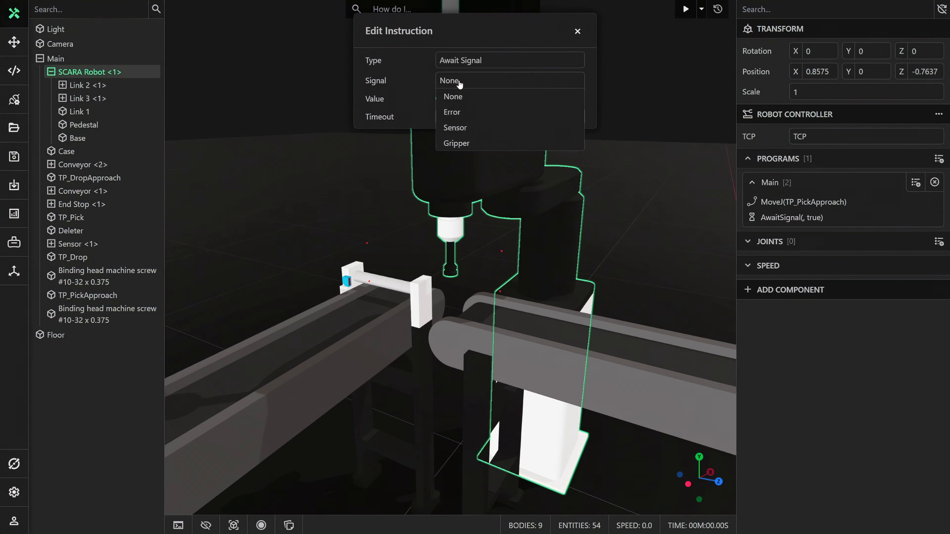
pyautogui.click(461, 129)
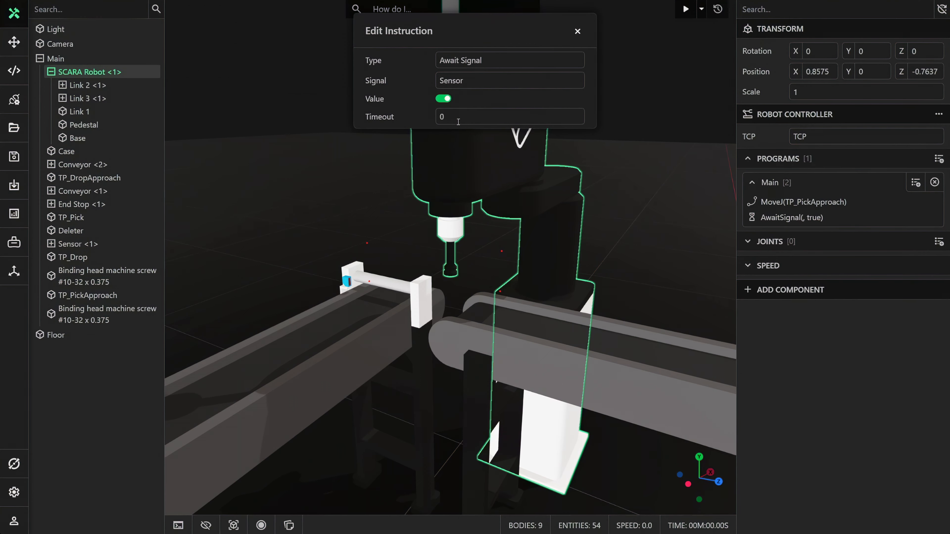
pyautogui.click(577, 31)
# Add a Joint Move instruction targeting TP_Pick to the end of the Main program.
pyautogui.click(916, 183)
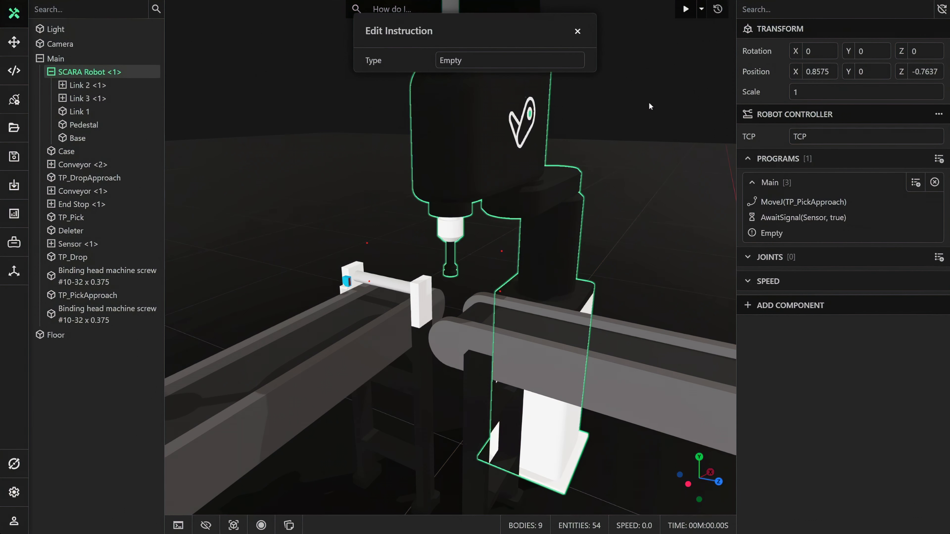
pyautogui.click(508, 62)
pyautogui.click(472, 138)
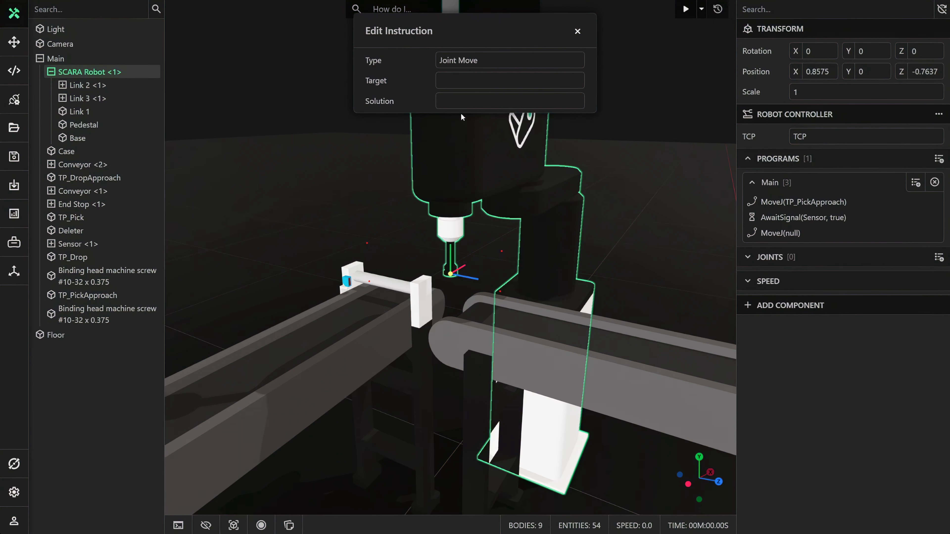
pyautogui.click(453, 83)
pyautogui.write('tp')
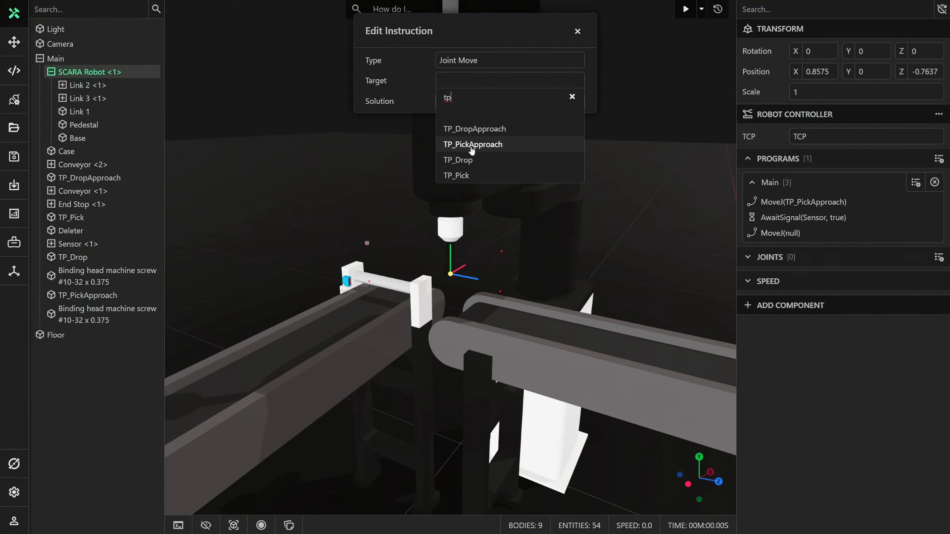
pyautogui.click(467, 176)
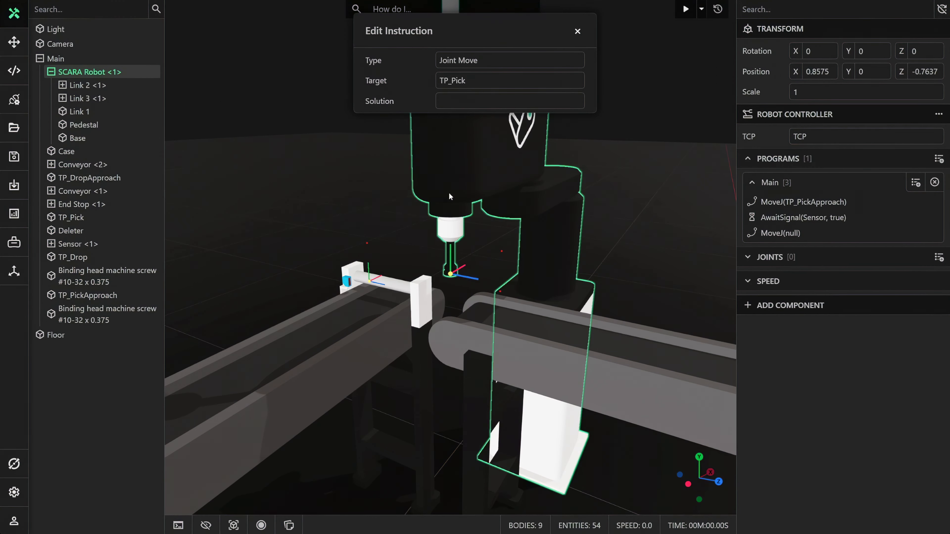
pyautogui.click(578, 31)
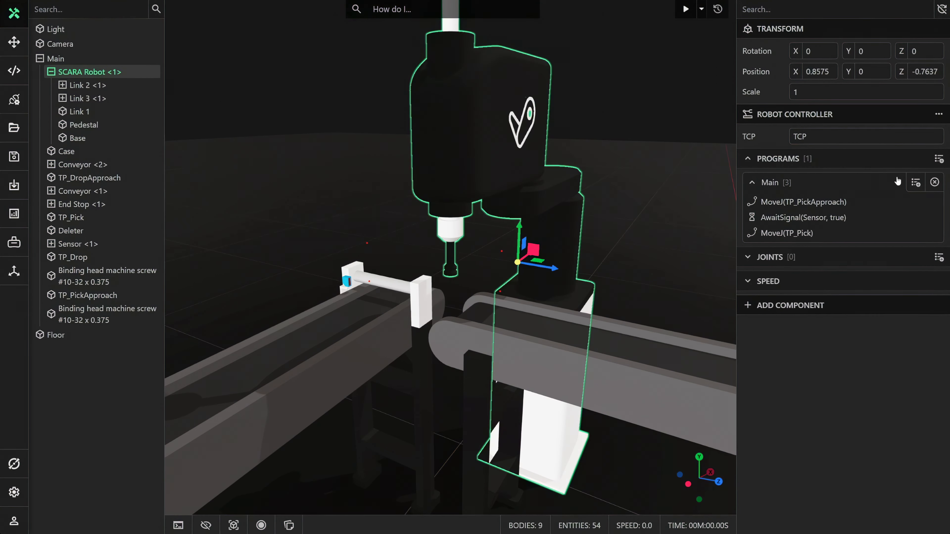
# Add a Set Signal instruction to the Main program that sets Gripper to true.
pyautogui.click(915, 182)
pyautogui.click(479, 59)
pyautogui.write('set')
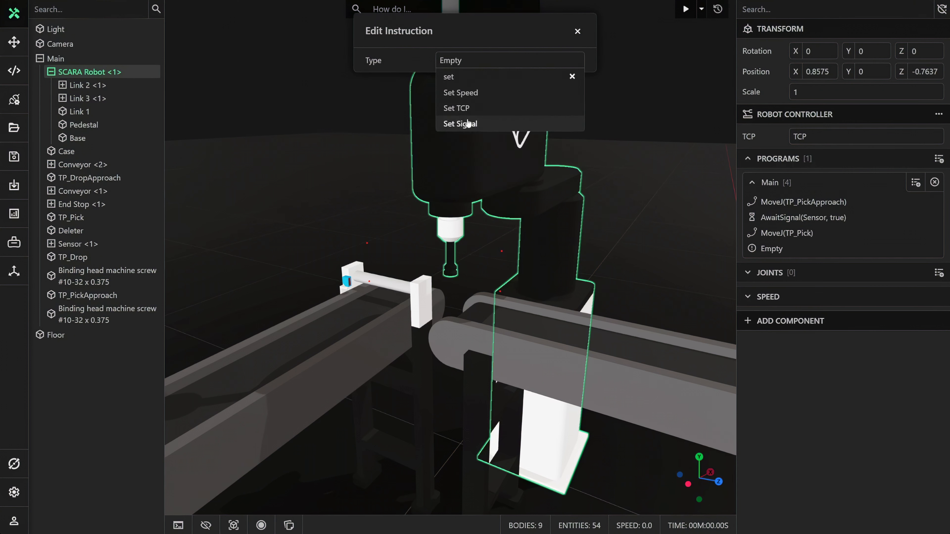
pyautogui.click(463, 139)
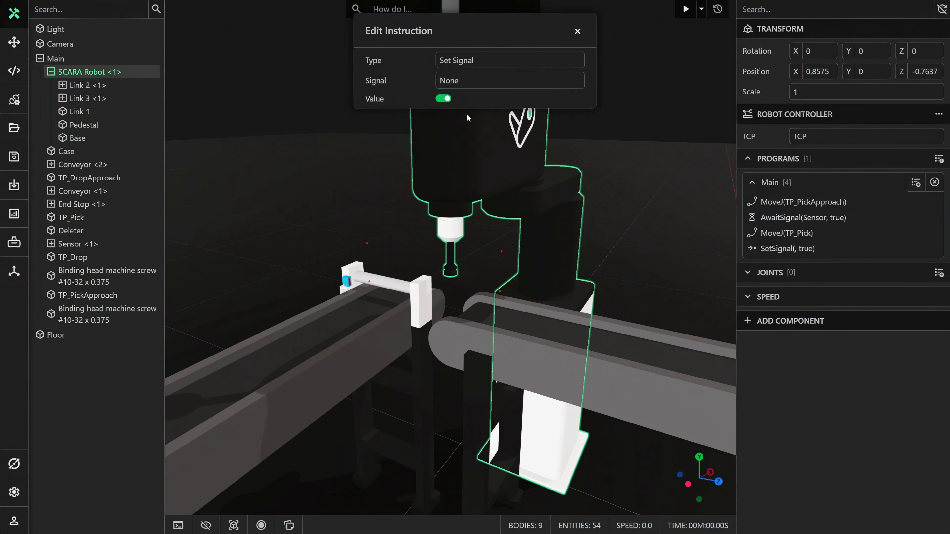
pyautogui.click(462, 83)
pyautogui.click(462, 126)
pyautogui.click(577, 32)
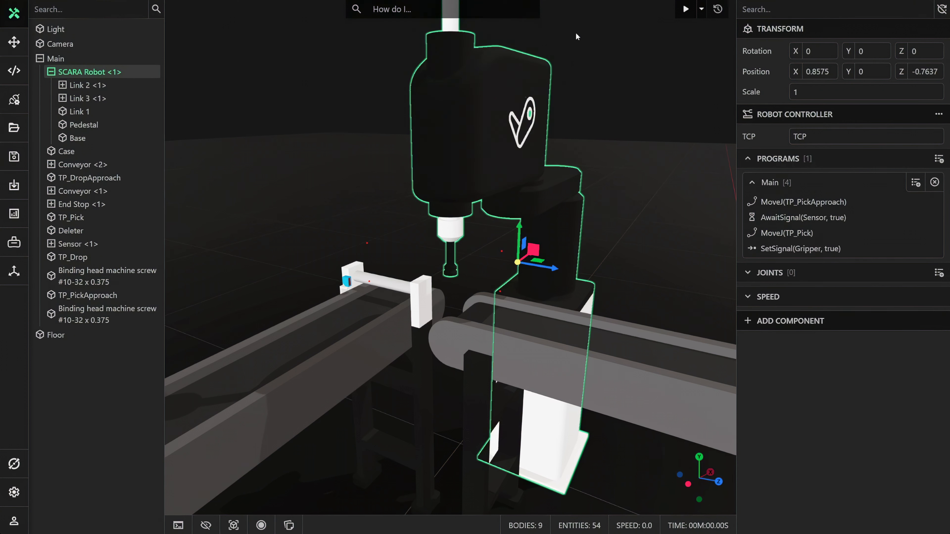
# Add a Joint Move instruction back to TP_PickApproach after the gripper is switched on in the Main program.
pyautogui.click(915, 183)
pyautogui.click(477, 67)
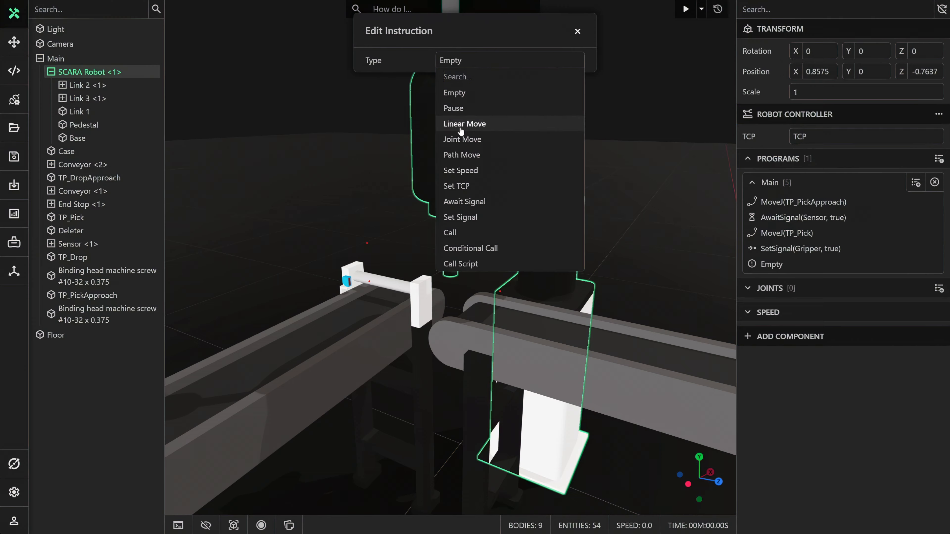
pyautogui.click(464, 139)
pyautogui.click(459, 86)
pyautogui.write('TP')
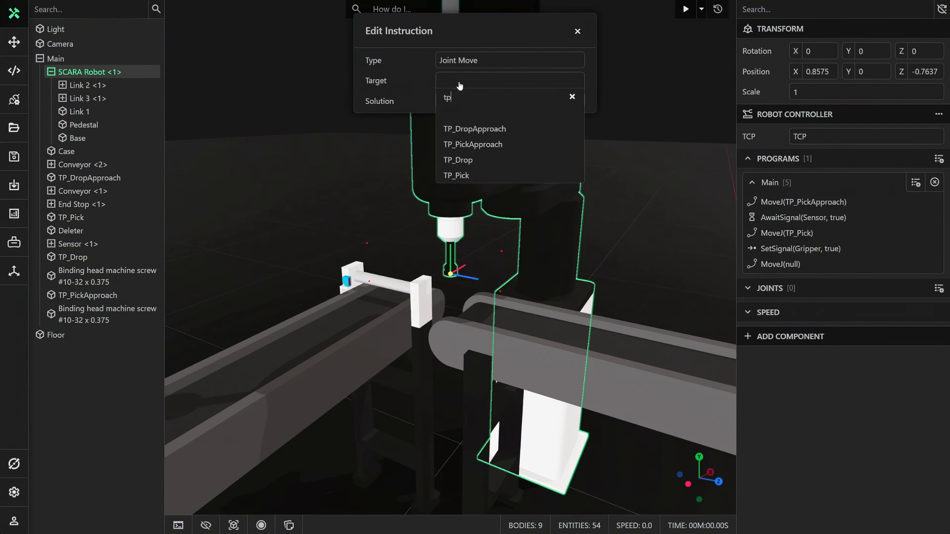
pyautogui.click(473, 144)
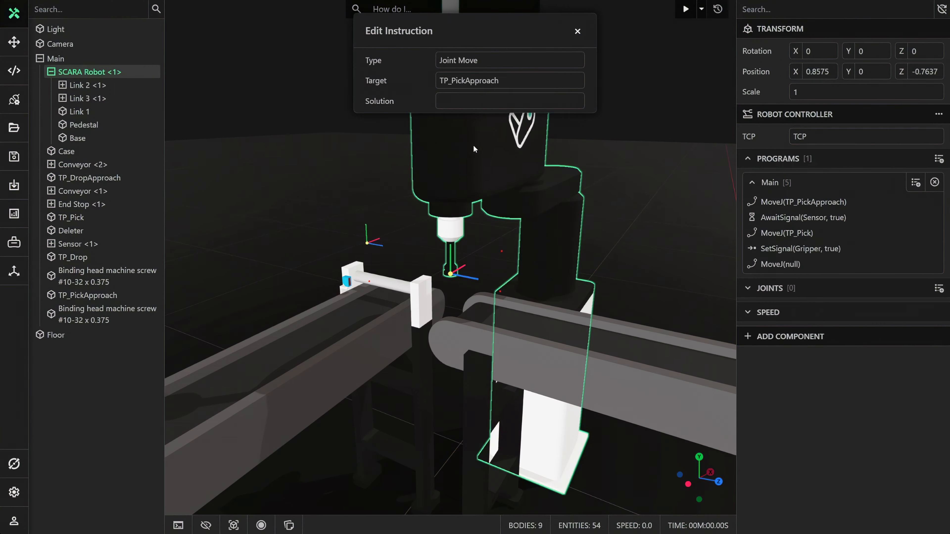
pyautogui.click(577, 31)
# Add a Joint Move instruction targeting TP_DropApproach to the end of the Main program.
pyautogui.click(914, 182)
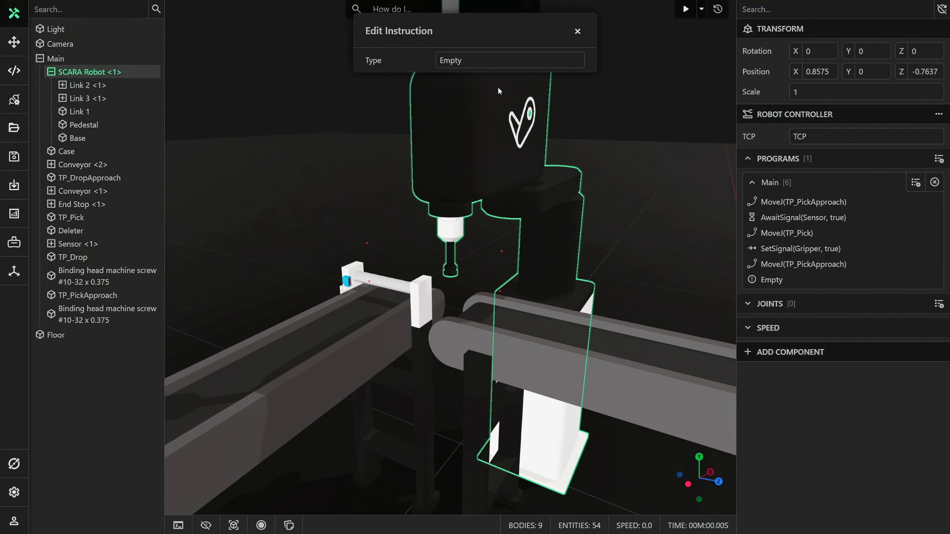
pyautogui.click(473, 64)
pyautogui.click(464, 139)
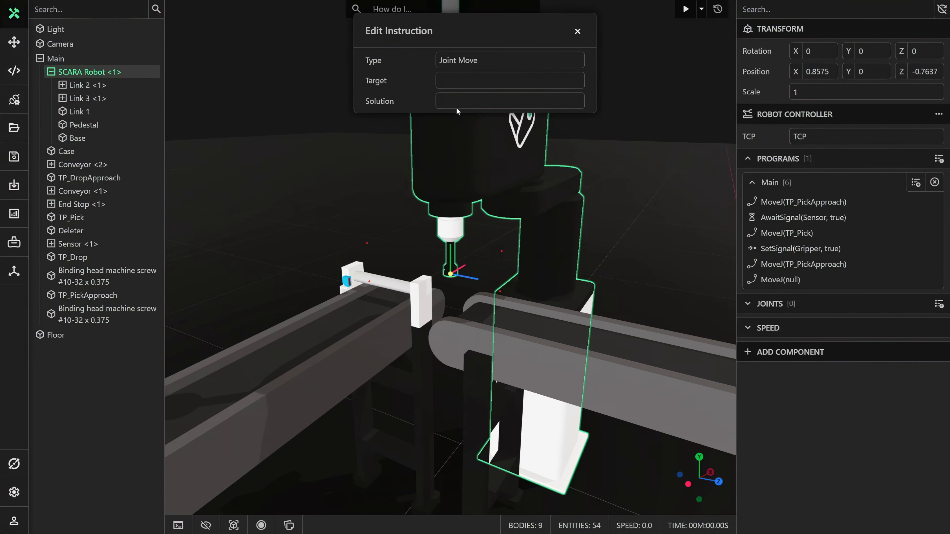
pyautogui.click(453, 83)
pyautogui.write('tp')
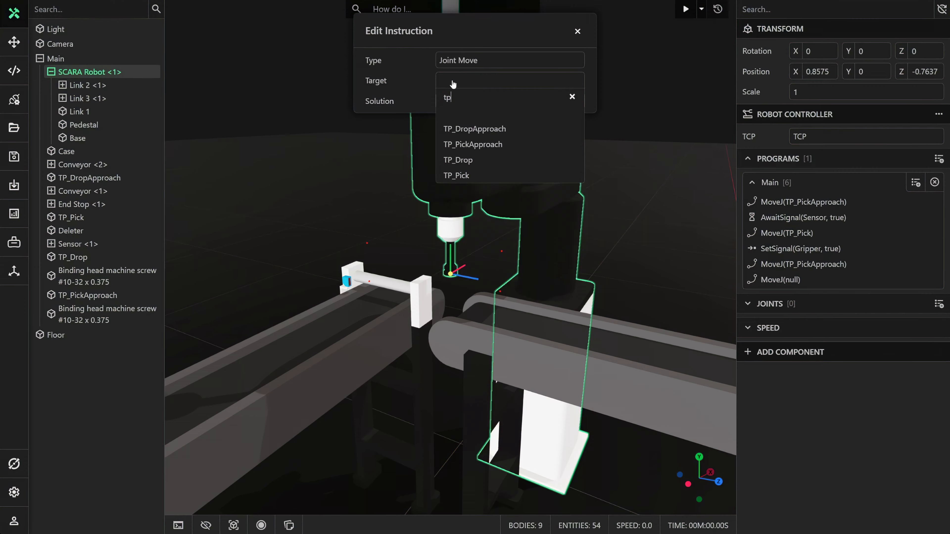
pyautogui.click(474, 129)
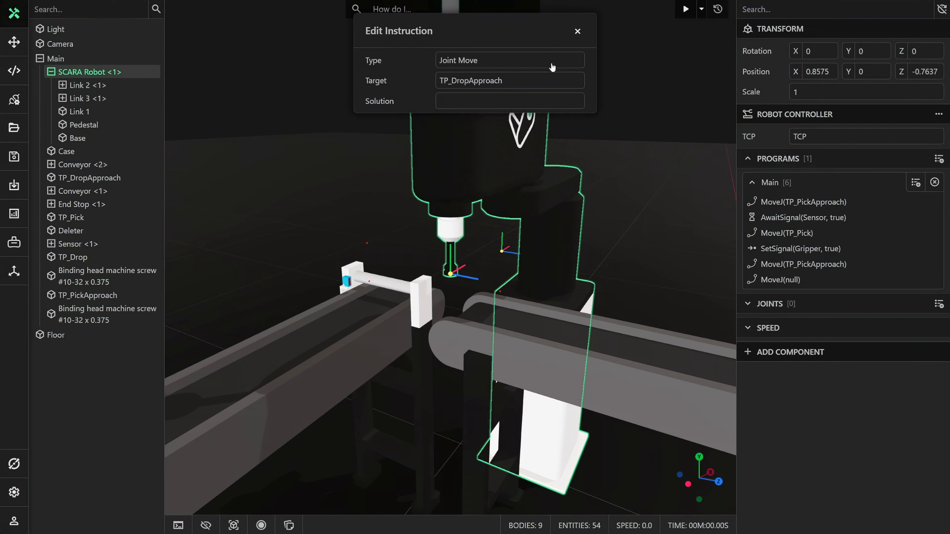
pyautogui.click(578, 31)
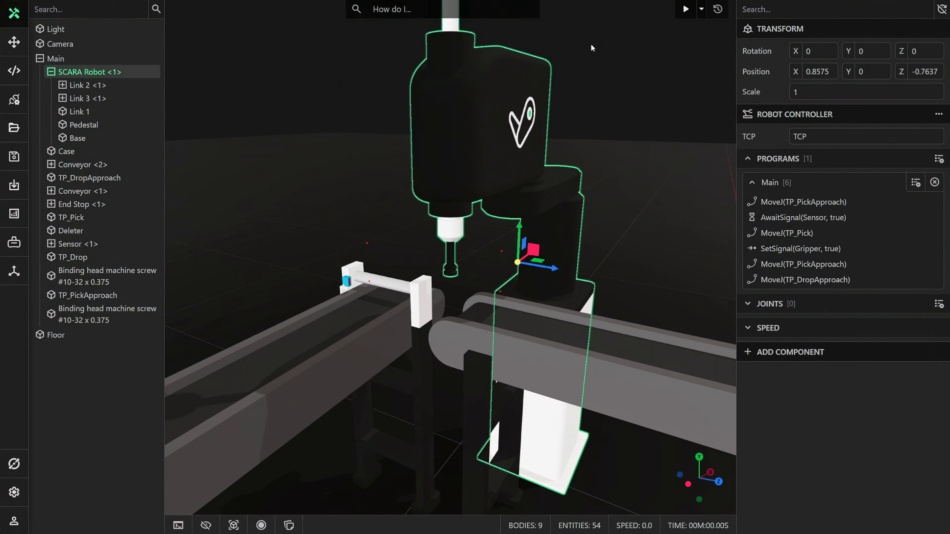
# Add a Joint Move instruction targeting TP_Drop to the end of the Main program.
pyautogui.click(916, 183)
pyautogui.click(453, 61)
pyautogui.click(464, 140)
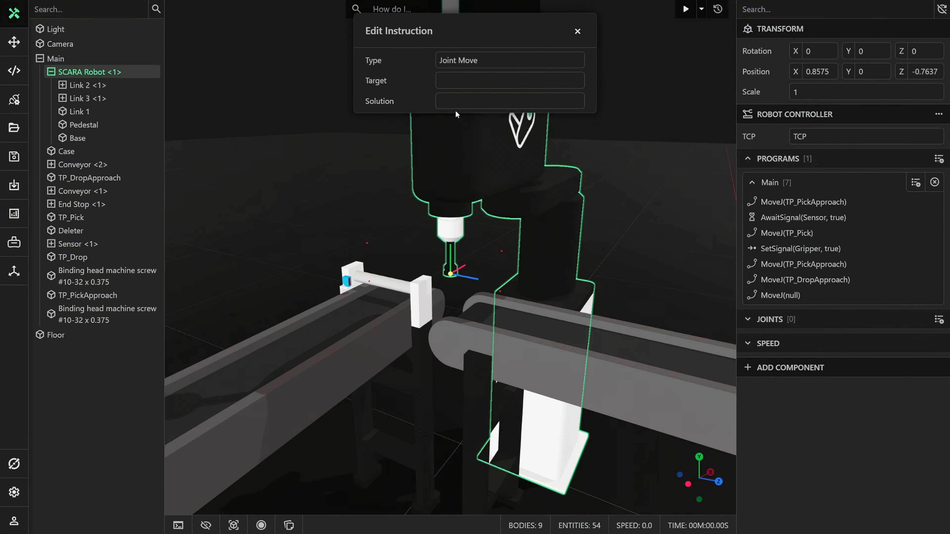
pyautogui.click(452, 81)
pyautogui.write('tp')
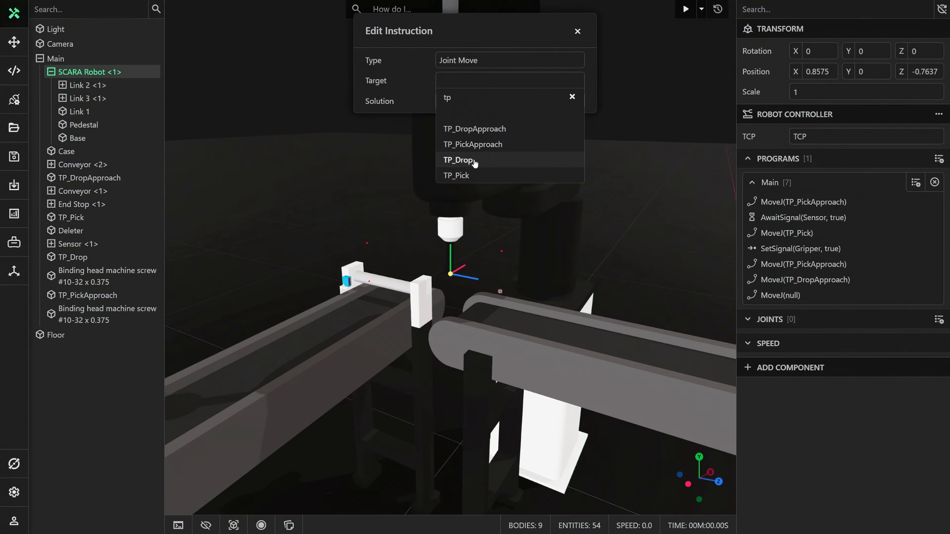
pyautogui.click(473, 161)
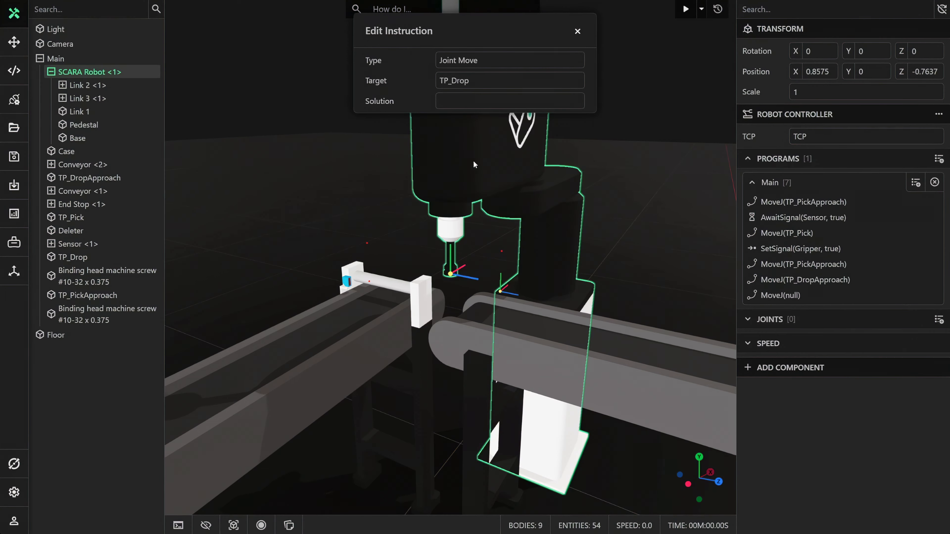
pyautogui.click(577, 32)
# Add a Set Signal instruction after the TP_Drop move that sets Gripper to false.
pyautogui.click(916, 182)
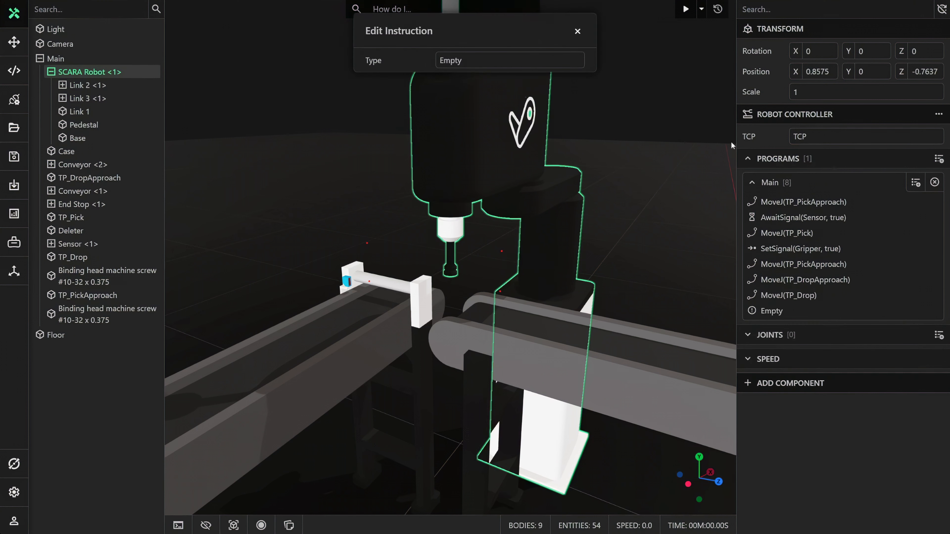
pyautogui.click(451, 61)
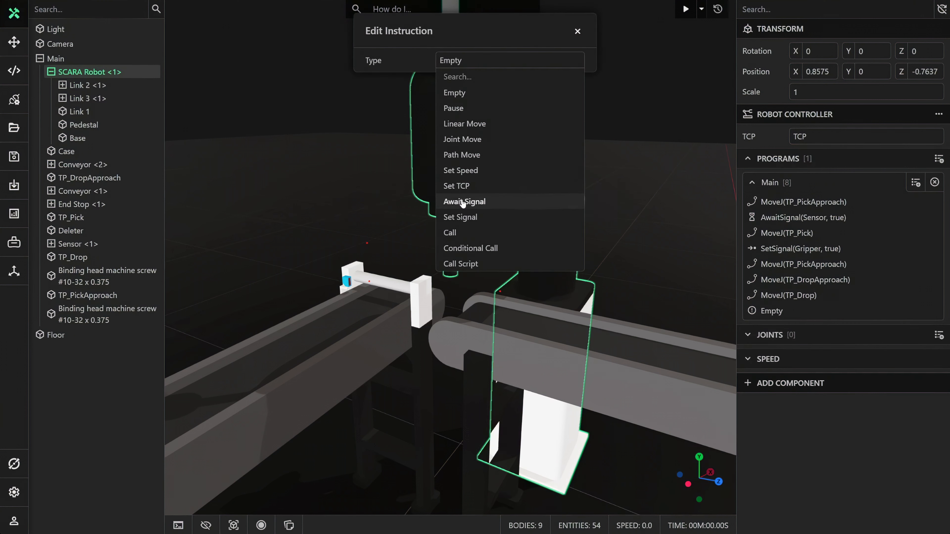
pyautogui.click(460, 217)
pyautogui.click(454, 83)
pyautogui.click(456, 124)
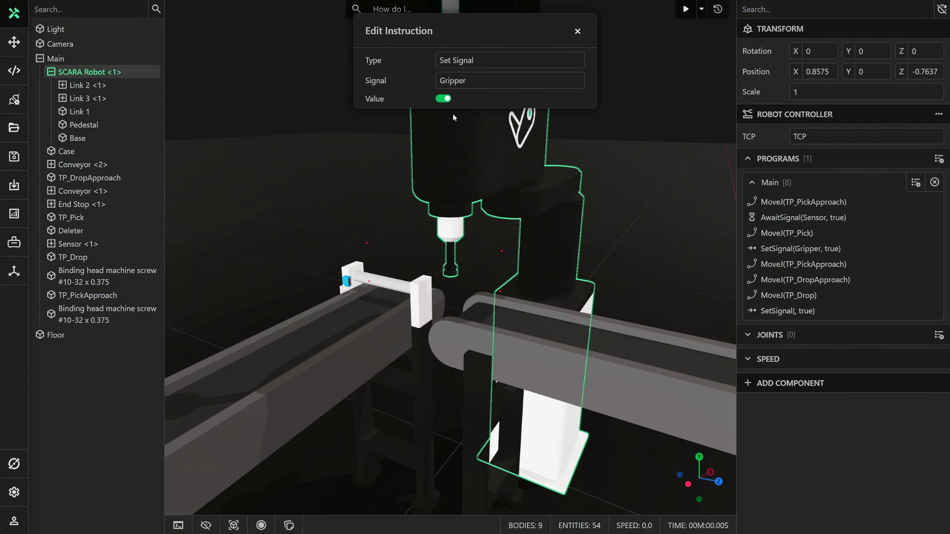
pyautogui.click(577, 31)
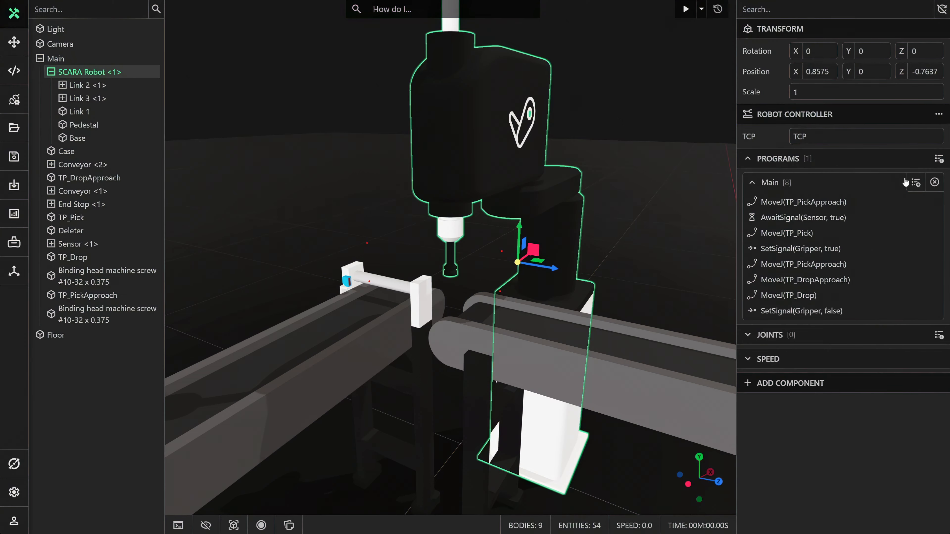
# Add a Joint Move instruction targeting TP_DropApproach after the gripper is switched off, and collapse the finished Main program.
pyautogui.click(916, 182)
pyautogui.click(449, 60)
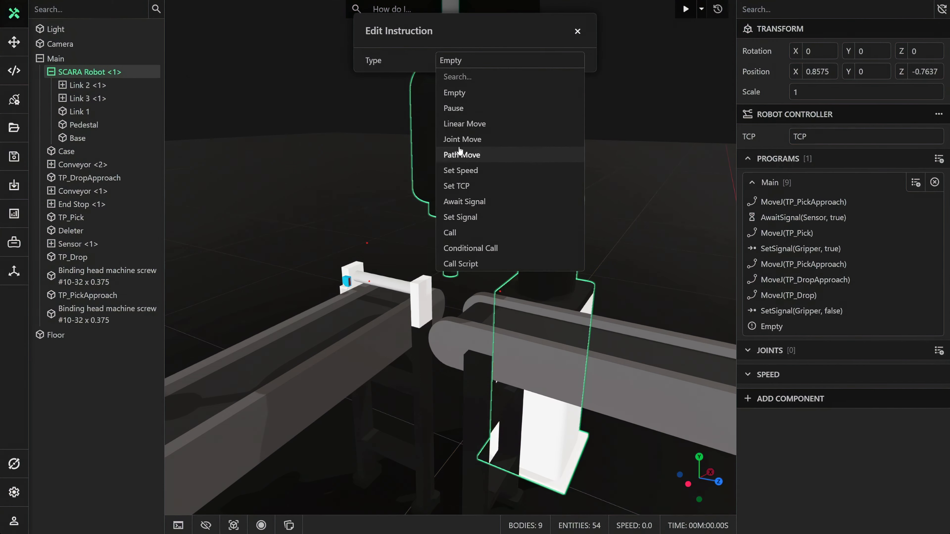
pyautogui.click(459, 139)
pyautogui.click(460, 90)
pyautogui.write('tp')
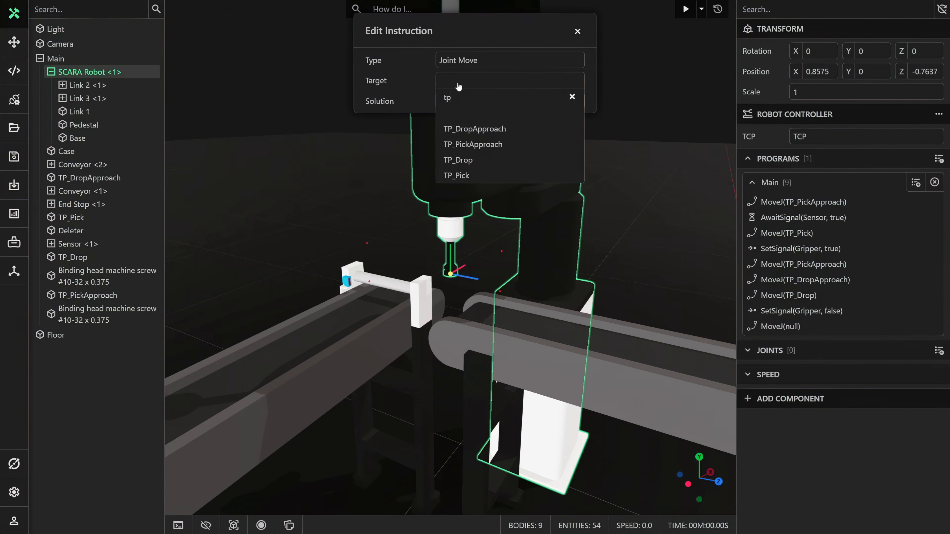
pyautogui.click(473, 129)
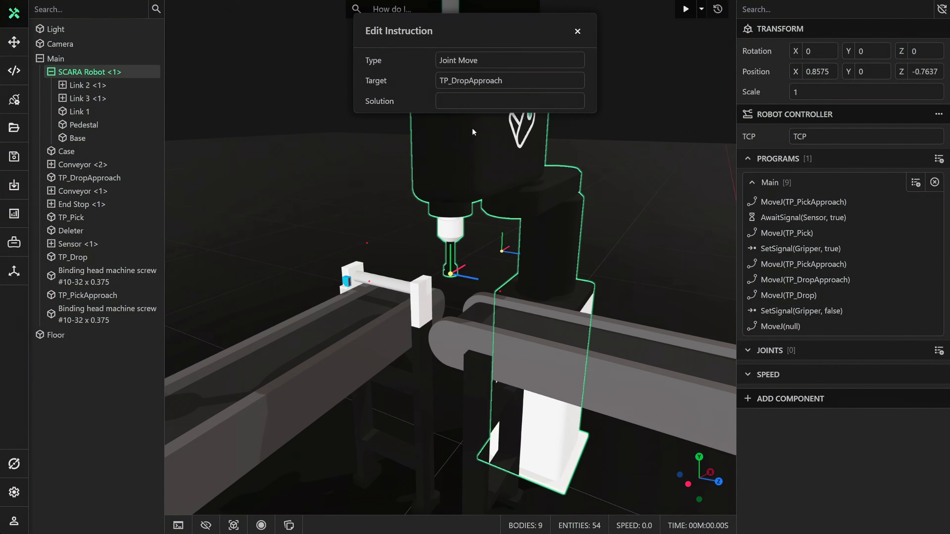
pyautogui.click(578, 33)
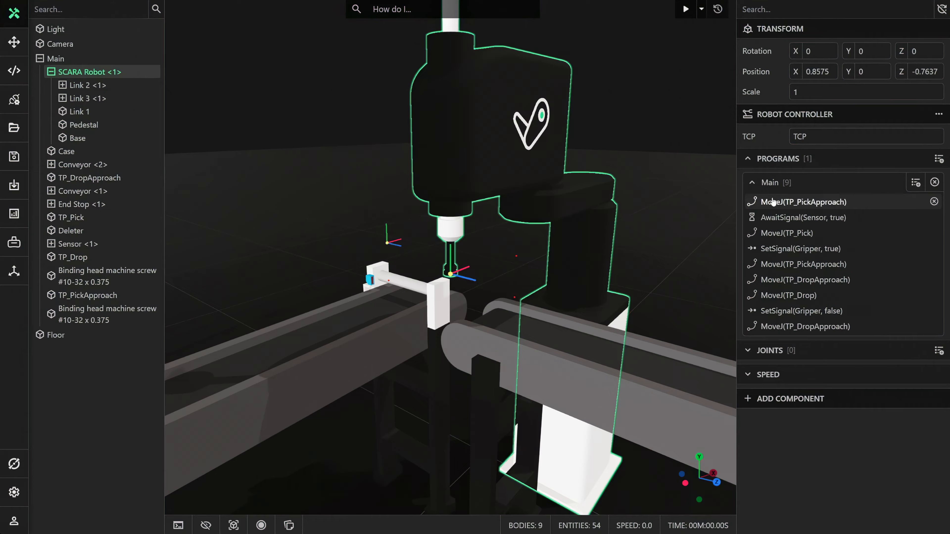
pyautogui.click(752, 184)
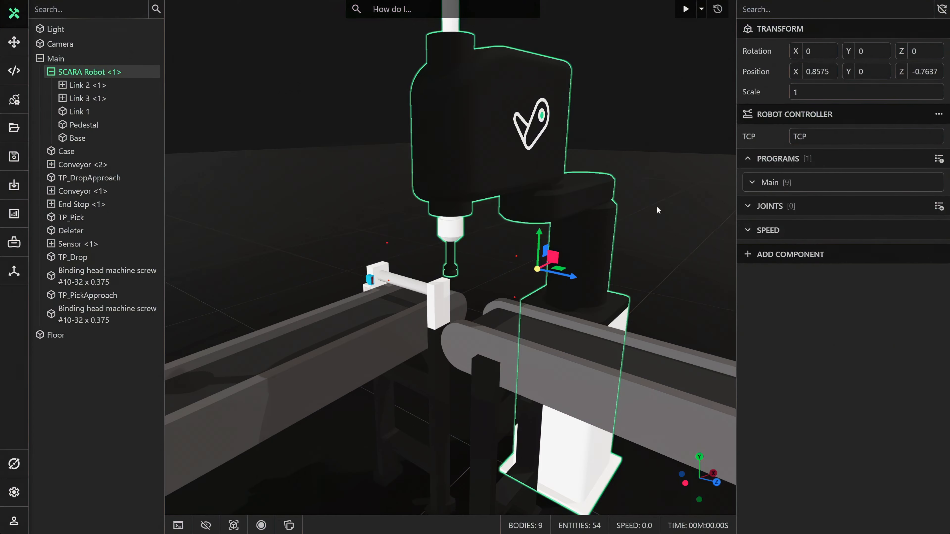
# Deselect the robot and run the simulation outside the editing view to watch the pick-and-place cycle across both conveyors.
pyautogui.scroll(-2, 652, 221)
pyautogui.click(651, 222)
pyautogui.scroll(-6, 650, 222)
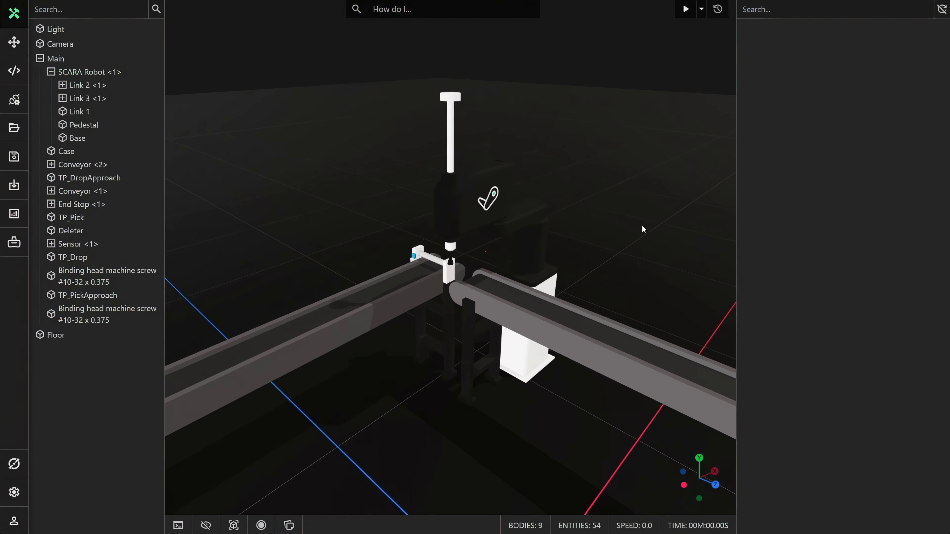
pyautogui.scroll(6, 640, 223)
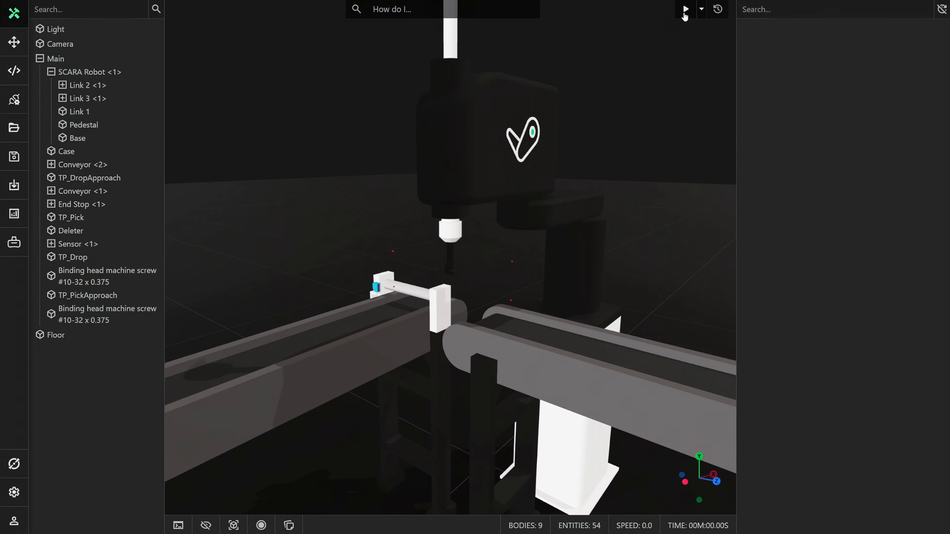
pyautogui.click(684, 14)
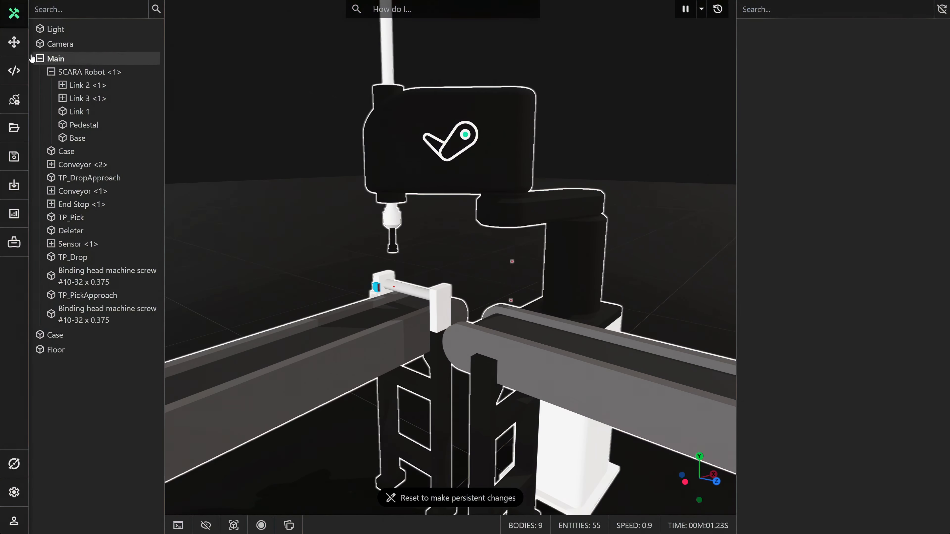
pyautogui.click(15, 43)
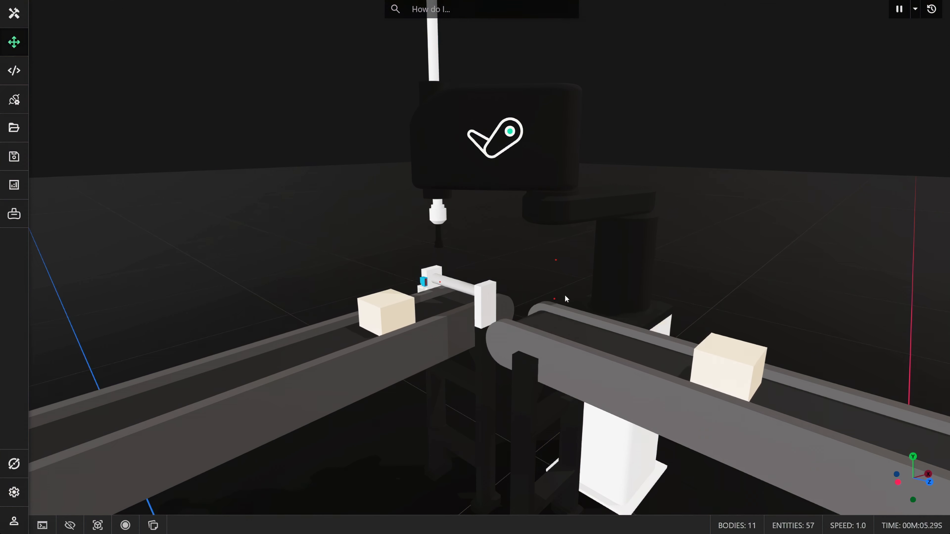
pyautogui.scroll(-10, 565, 298)
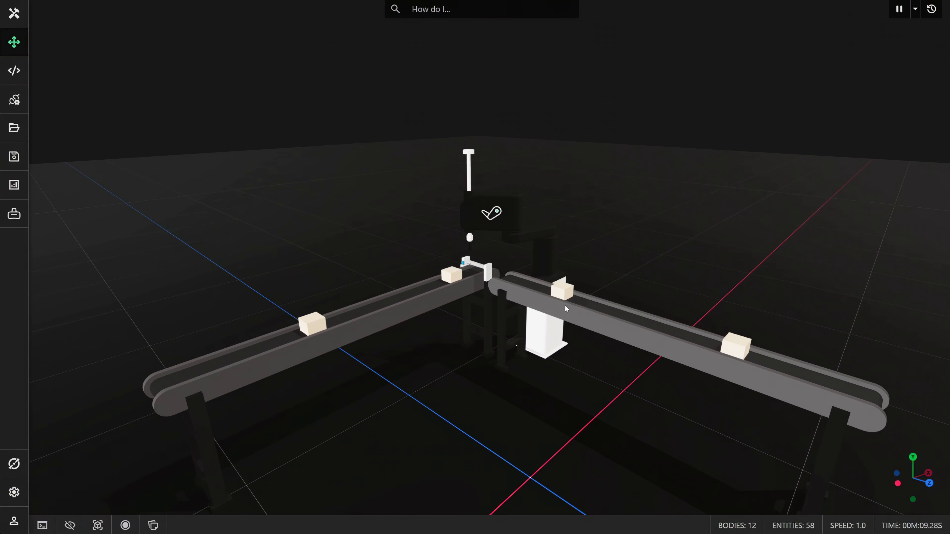
pyautogui.scroll(-2, 564, 307)
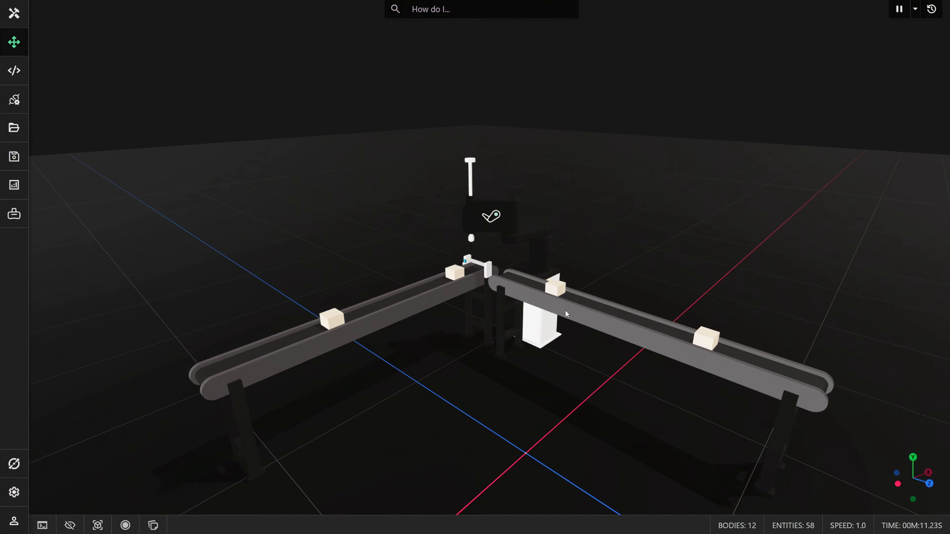